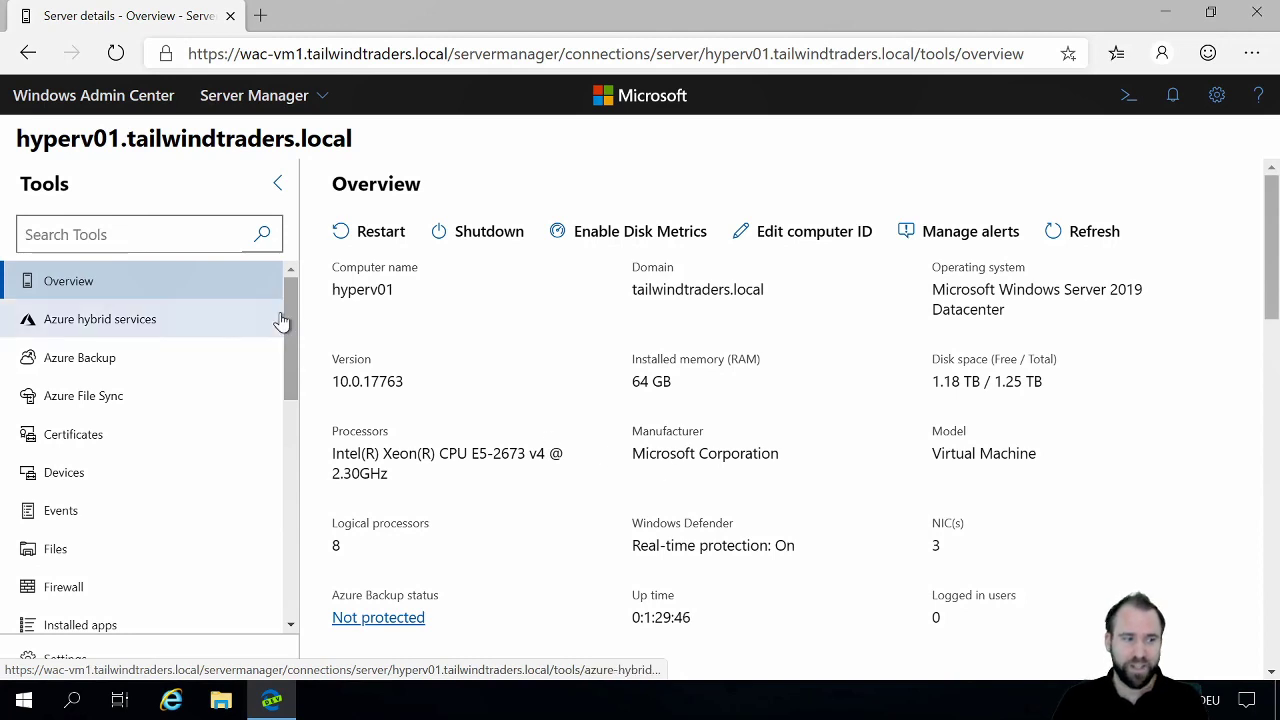
Step: Show the inventory of virtual machines on the hyperv01 server
left_click_drag(288, 317, 292, 568)
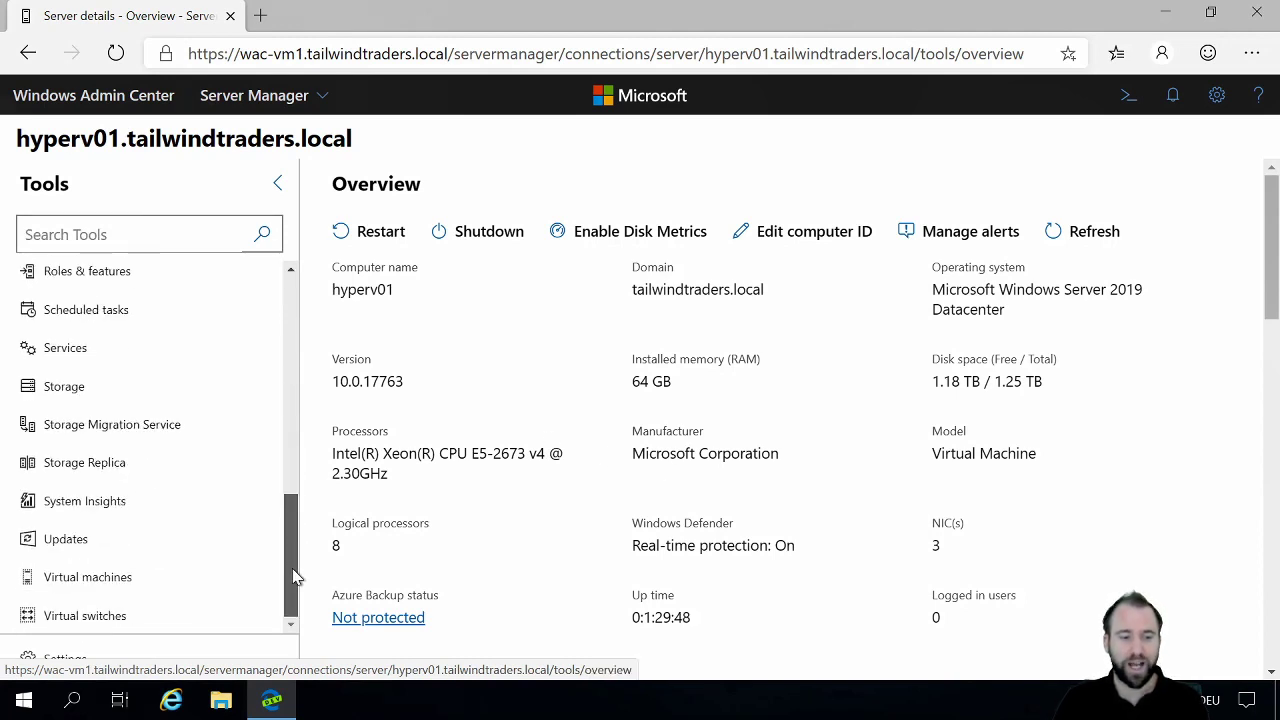
left_click(110, 580)
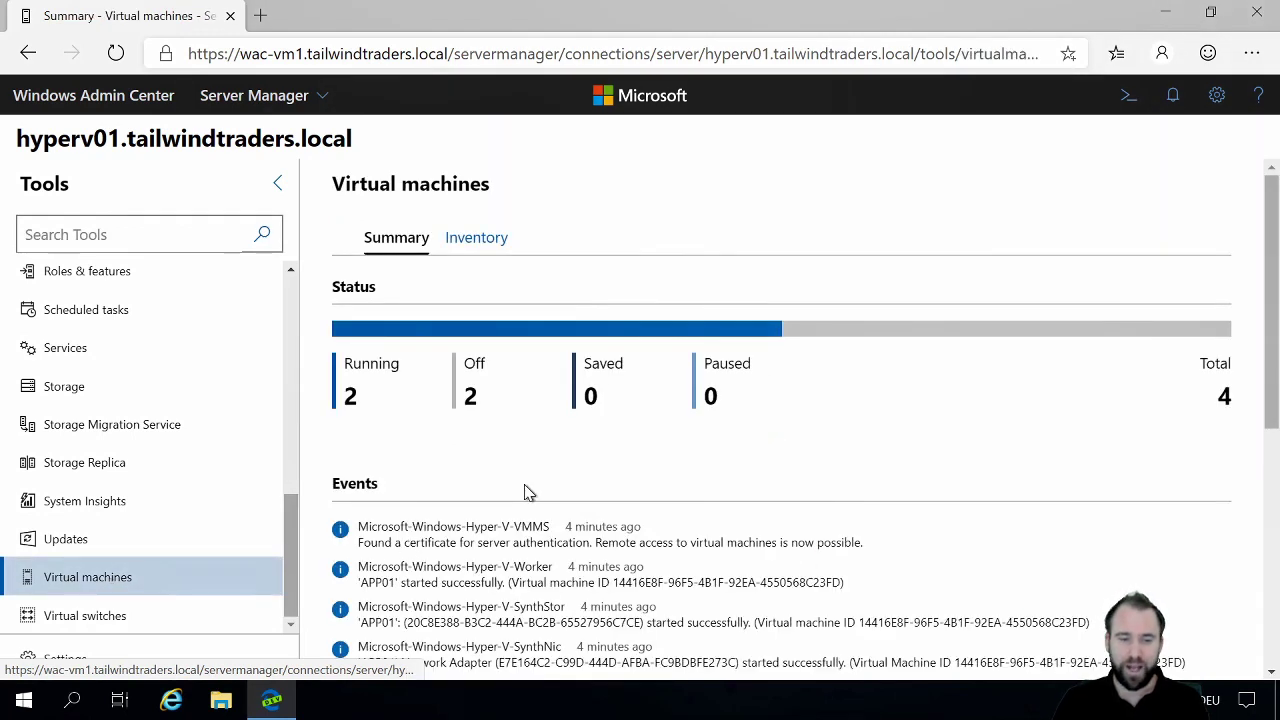
left_click(479, 240)
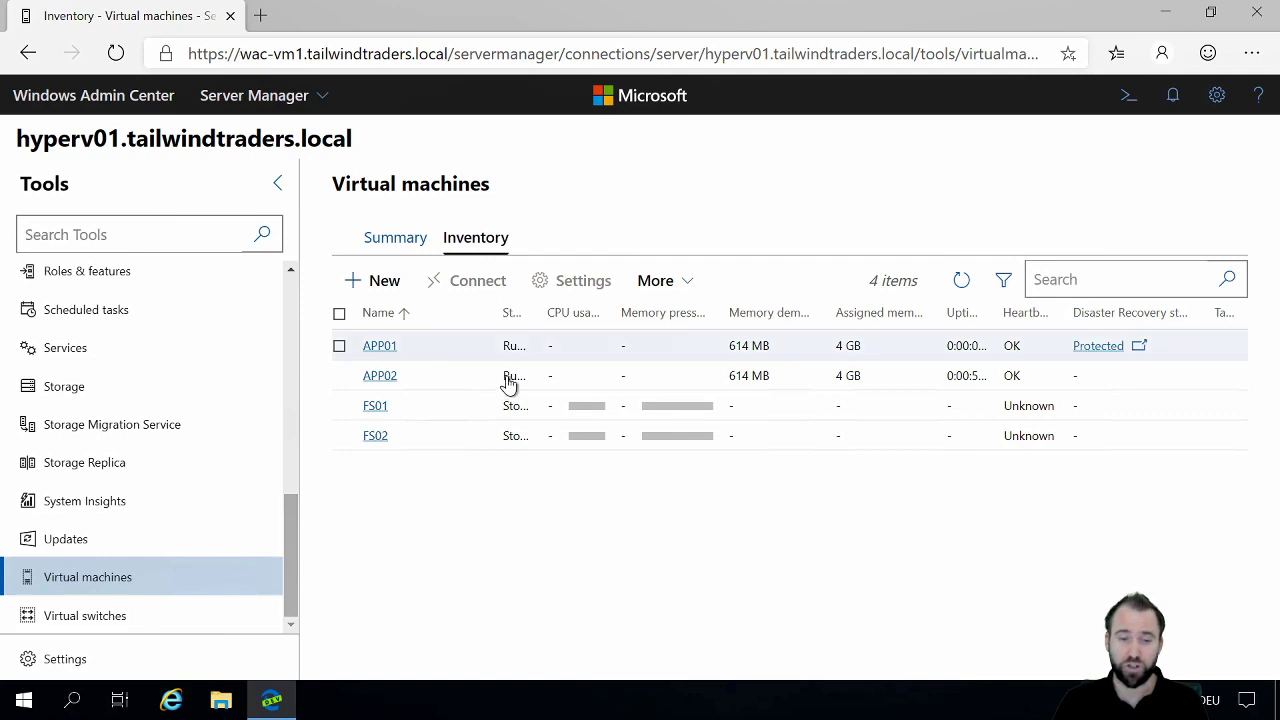
Step: Try to protect the APP02 virtual machine with Azure Site Recovery using the existing storage account tailwindasr001, but cancel before enabling protection
left_click(339, 378)
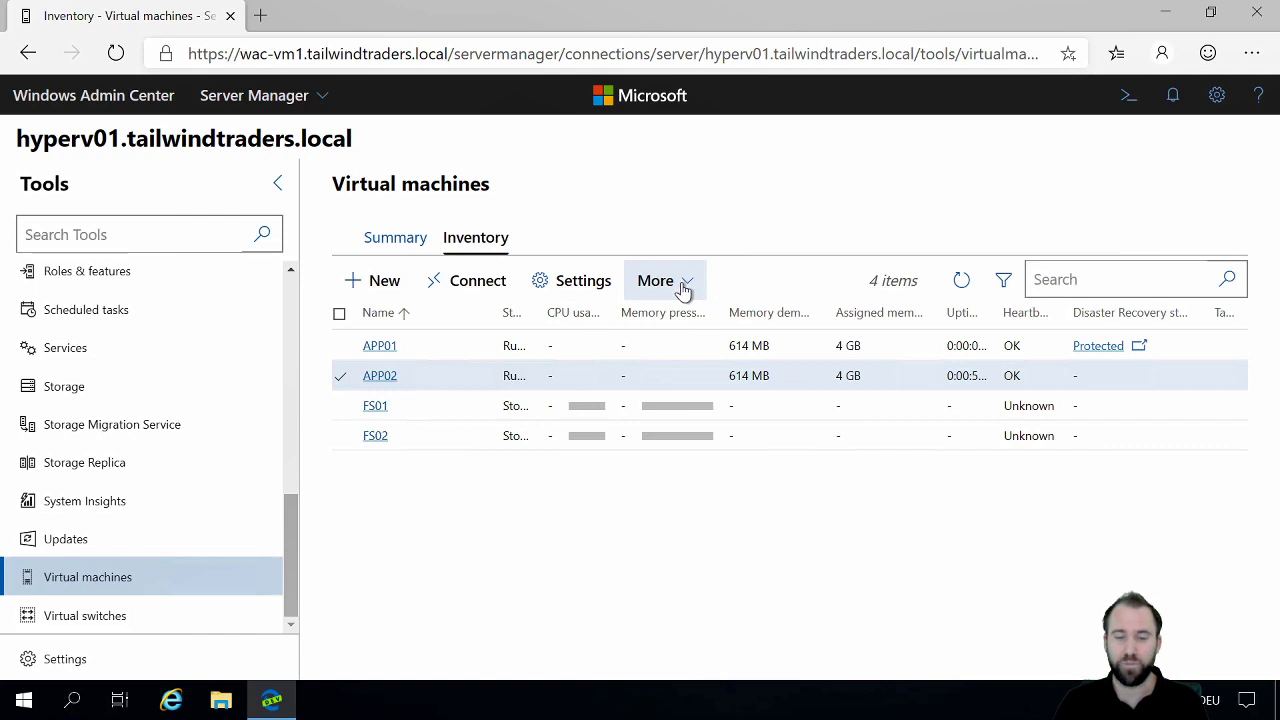
left_click(682, 290)
scroll(838, 303, "down", 3)
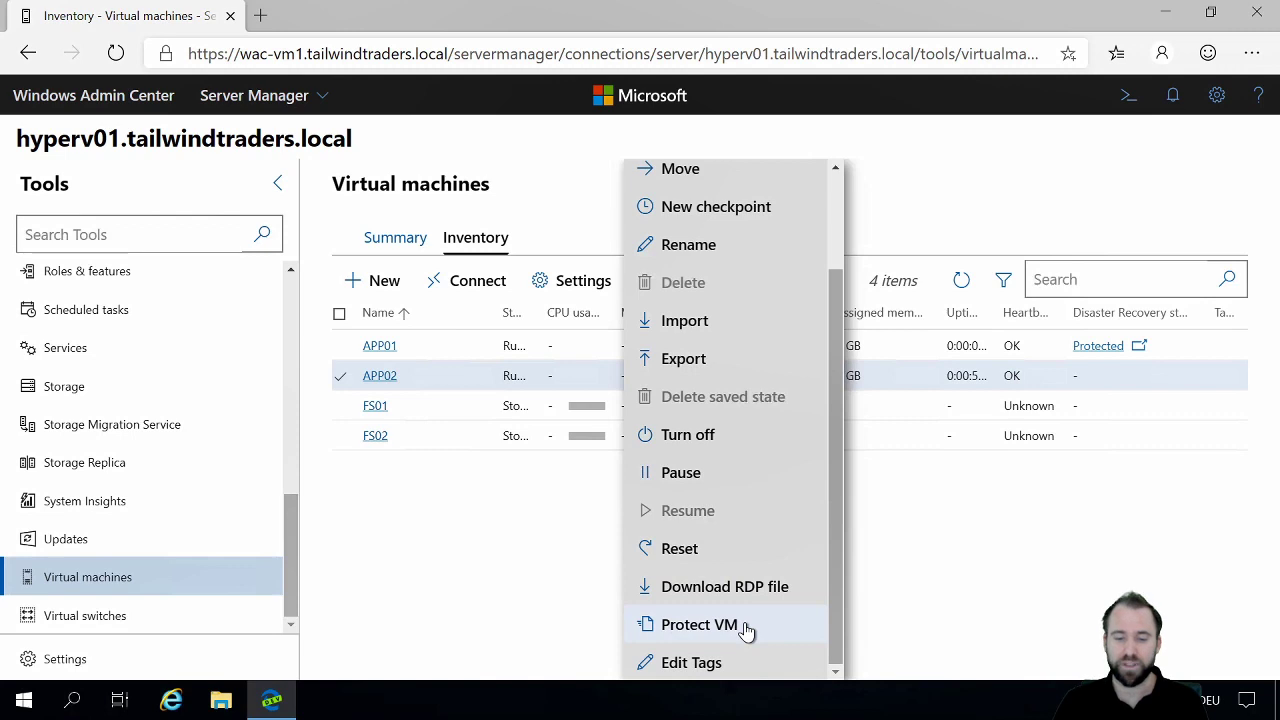
left_click(746, 630)
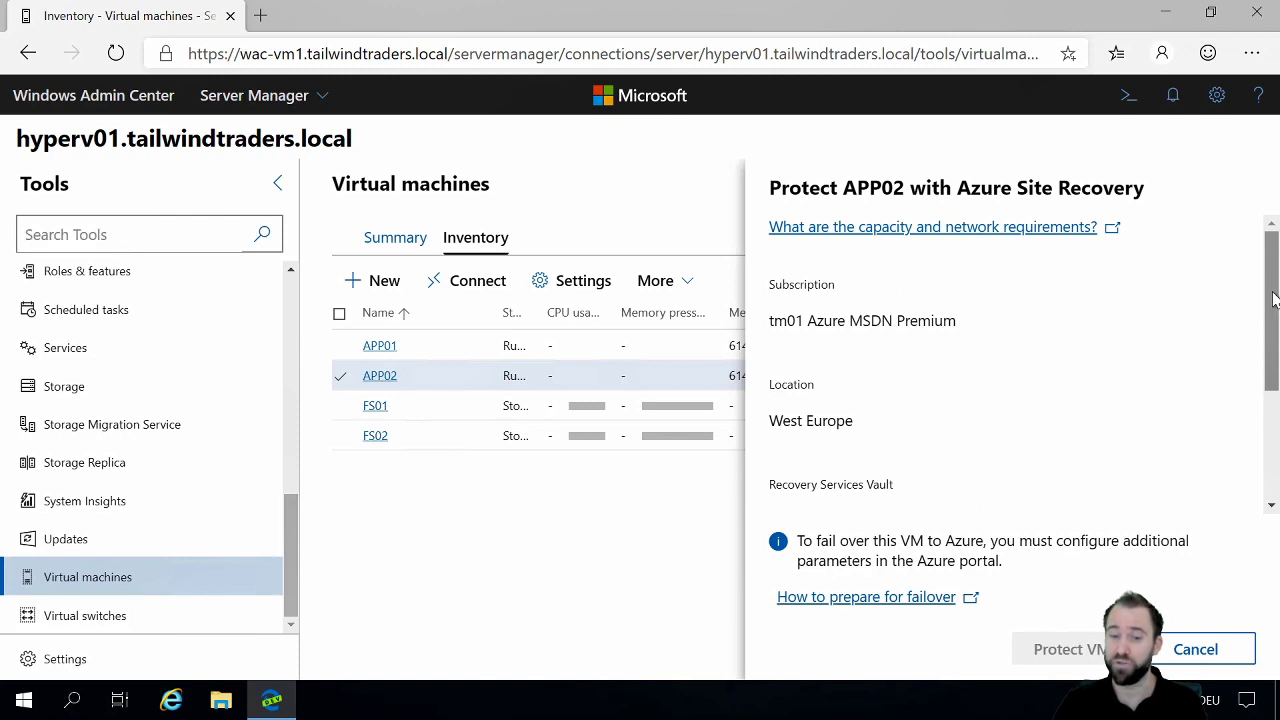
left_click_drag(1273, 300, 1273, 425)
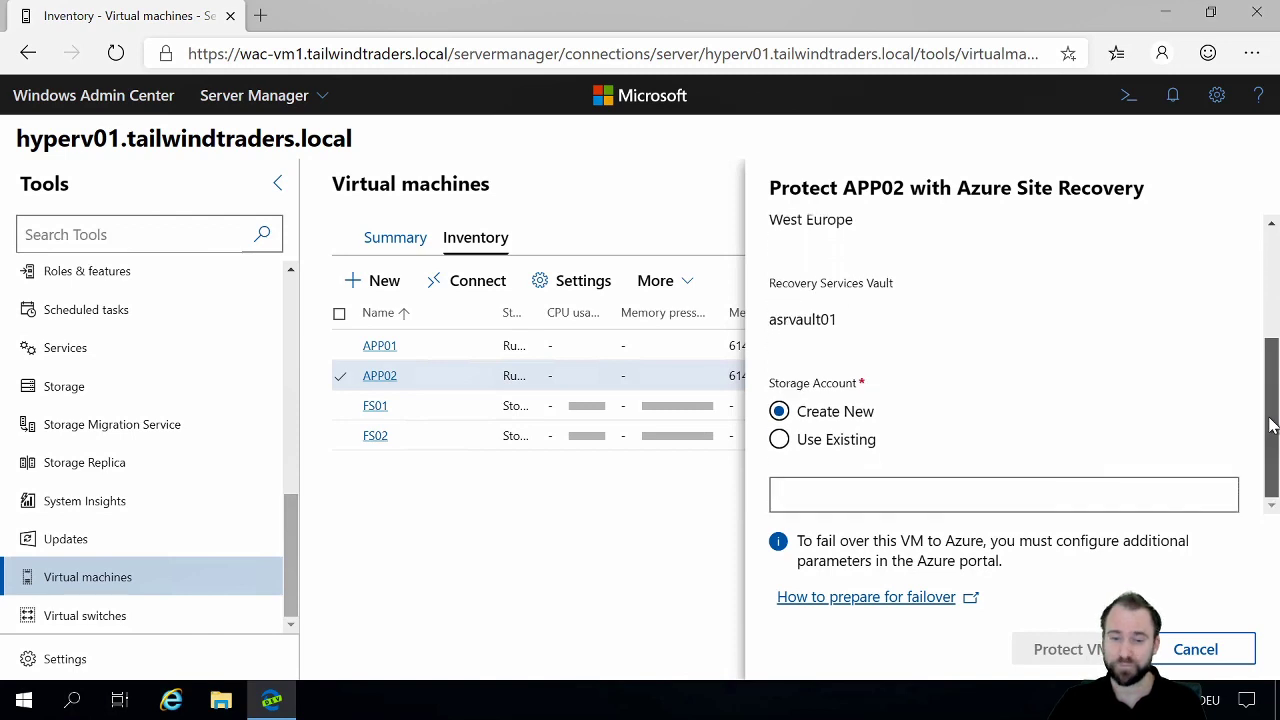
left_click(858, 451)
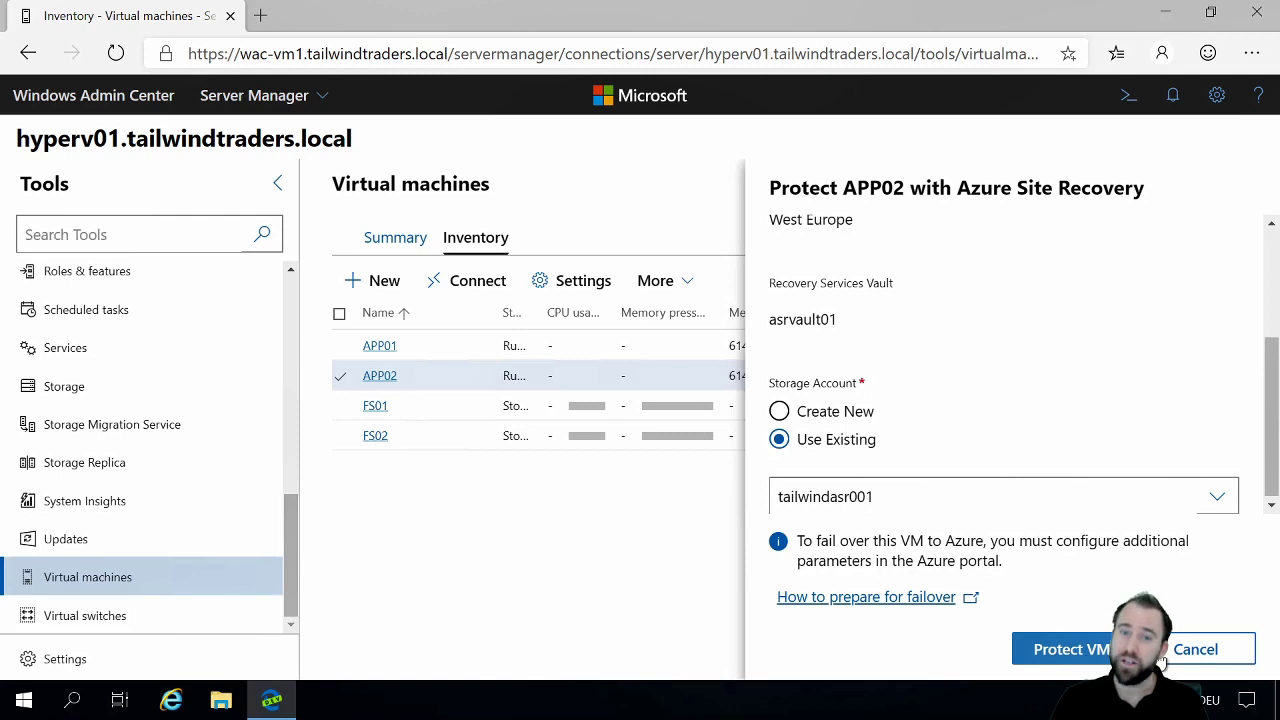
left_click(1196, 652)
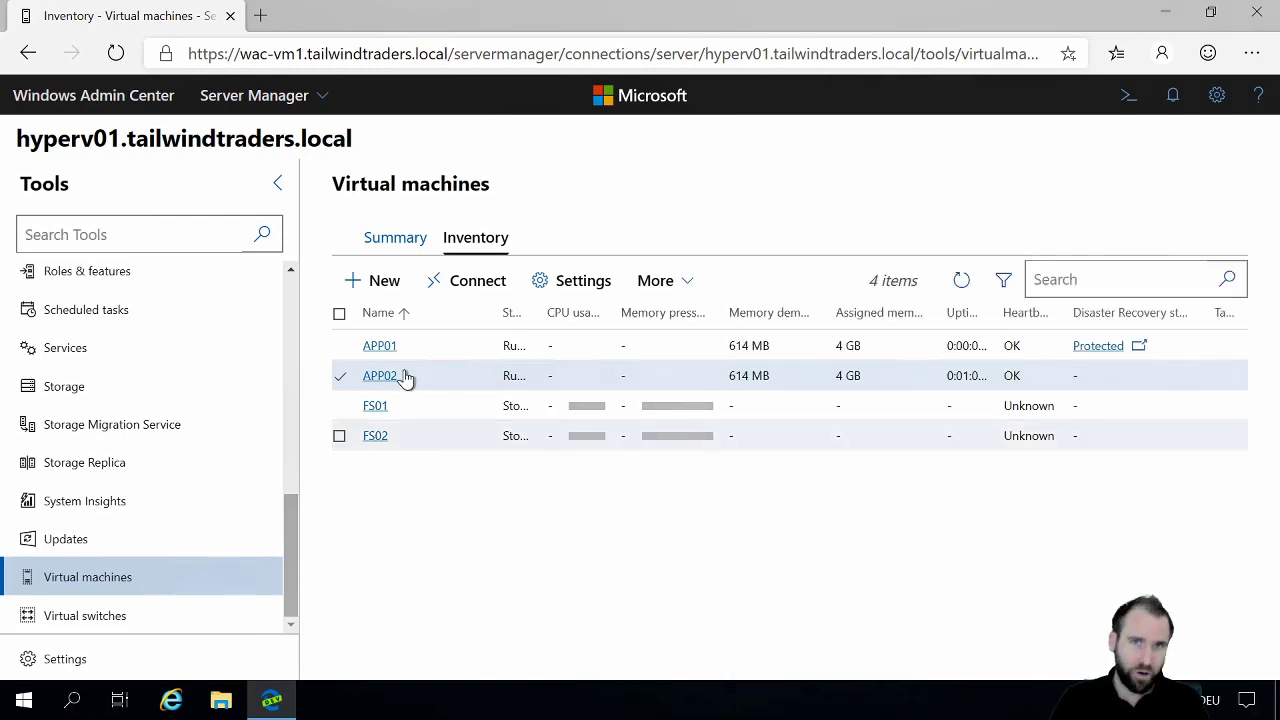
Step: Select only APP01 in the inventory and follow its disaster recovery status to its replicated item details in the Azure portal
left_click(341, 348)
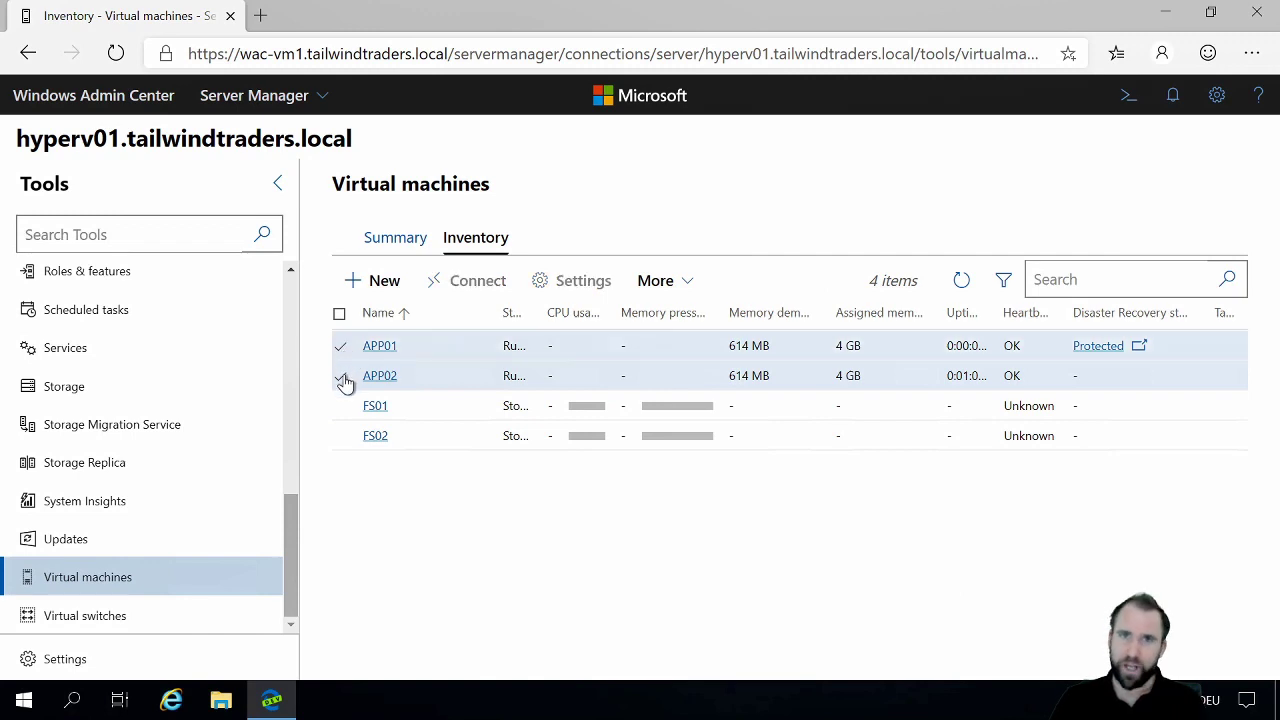
left_click(342, 377)
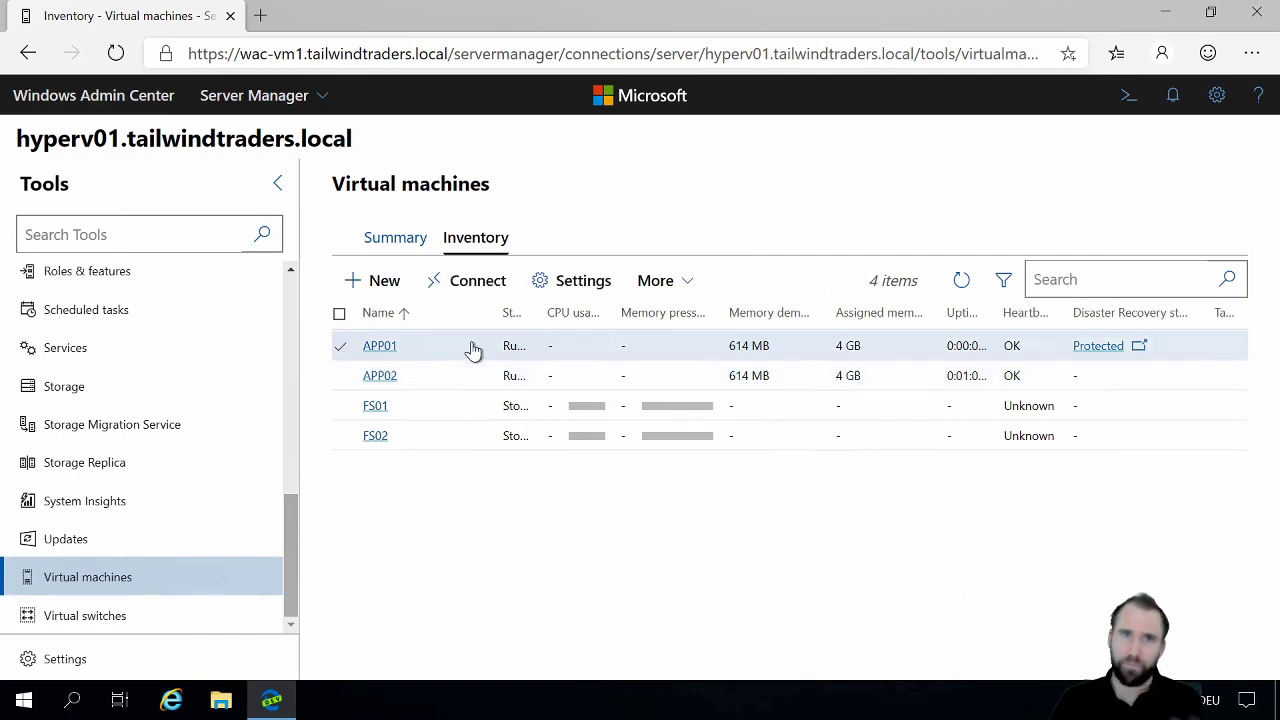
left_click(1098, 347)
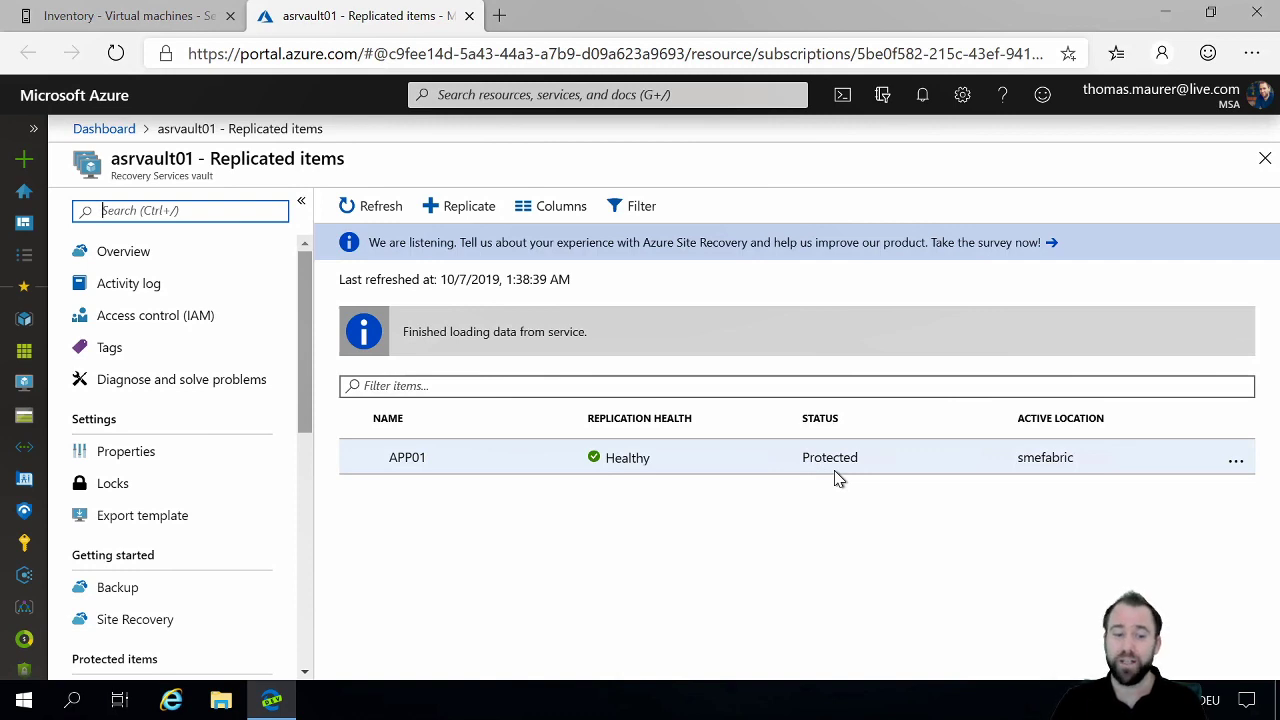
left_click(407, 457)
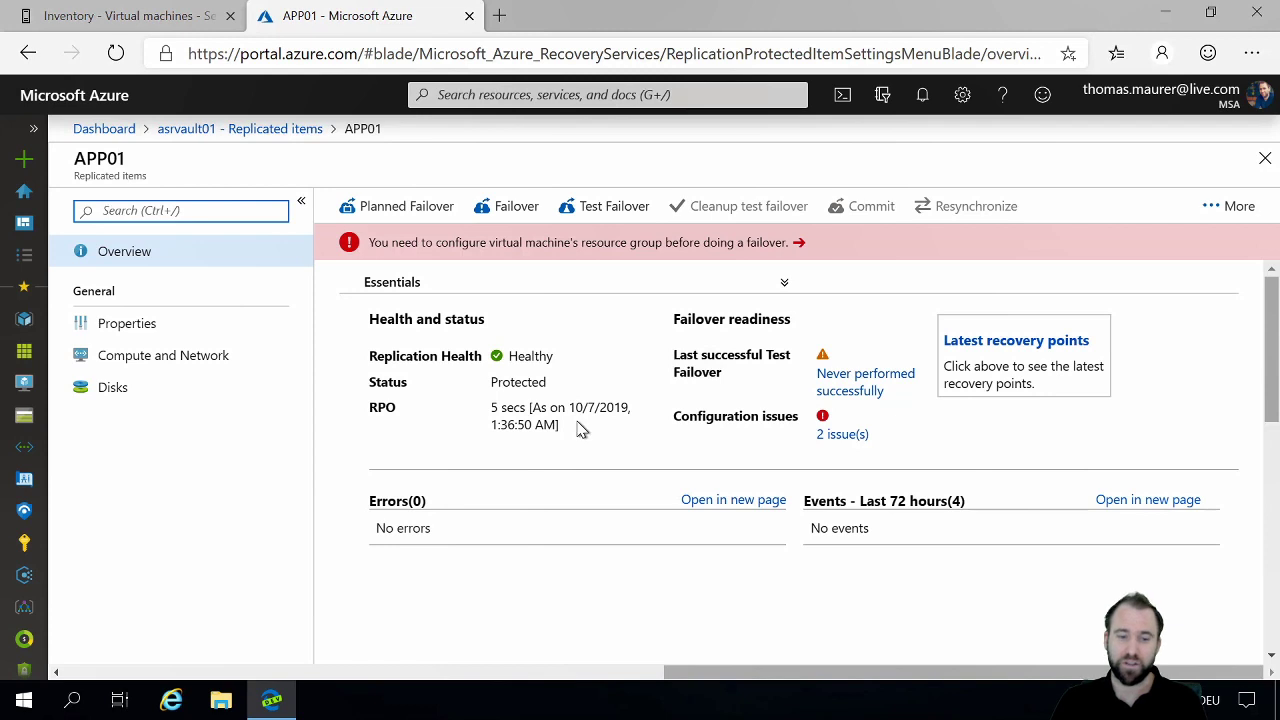
Step: Review APP01's Compute and Network settings for failover and return to its replicated item overview
left_click(598, 254)
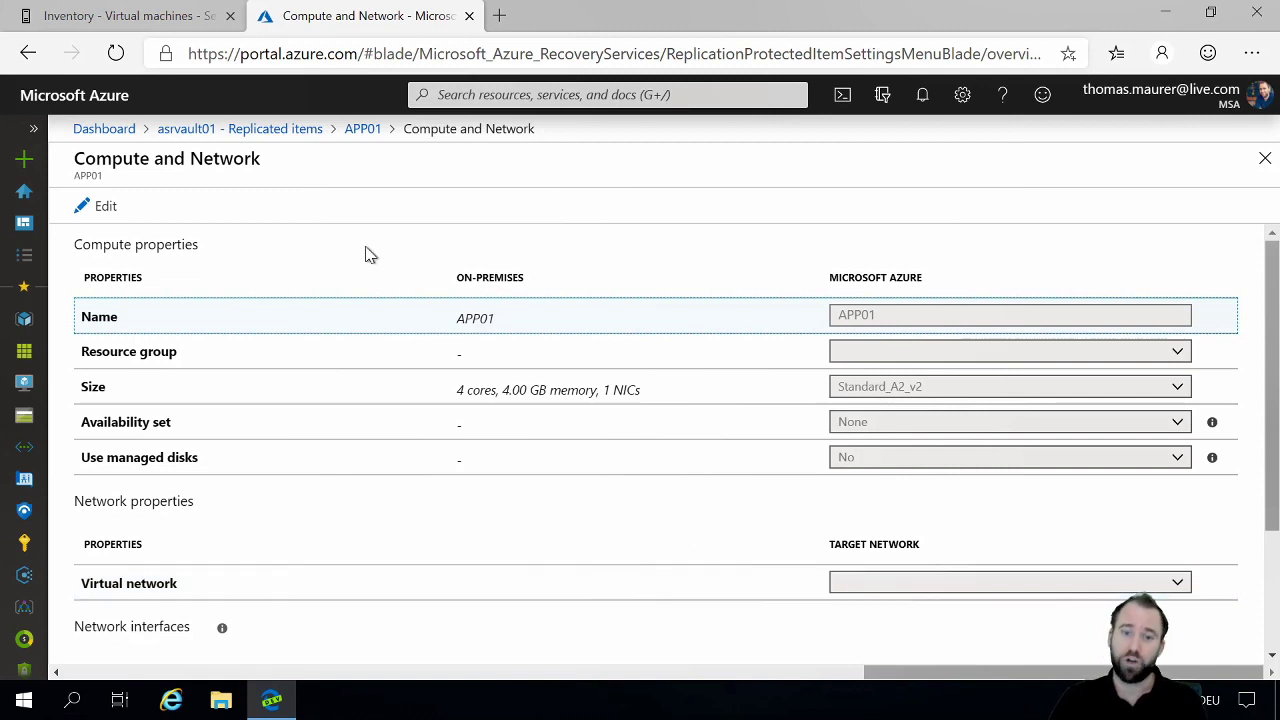
left_click(365, 131)
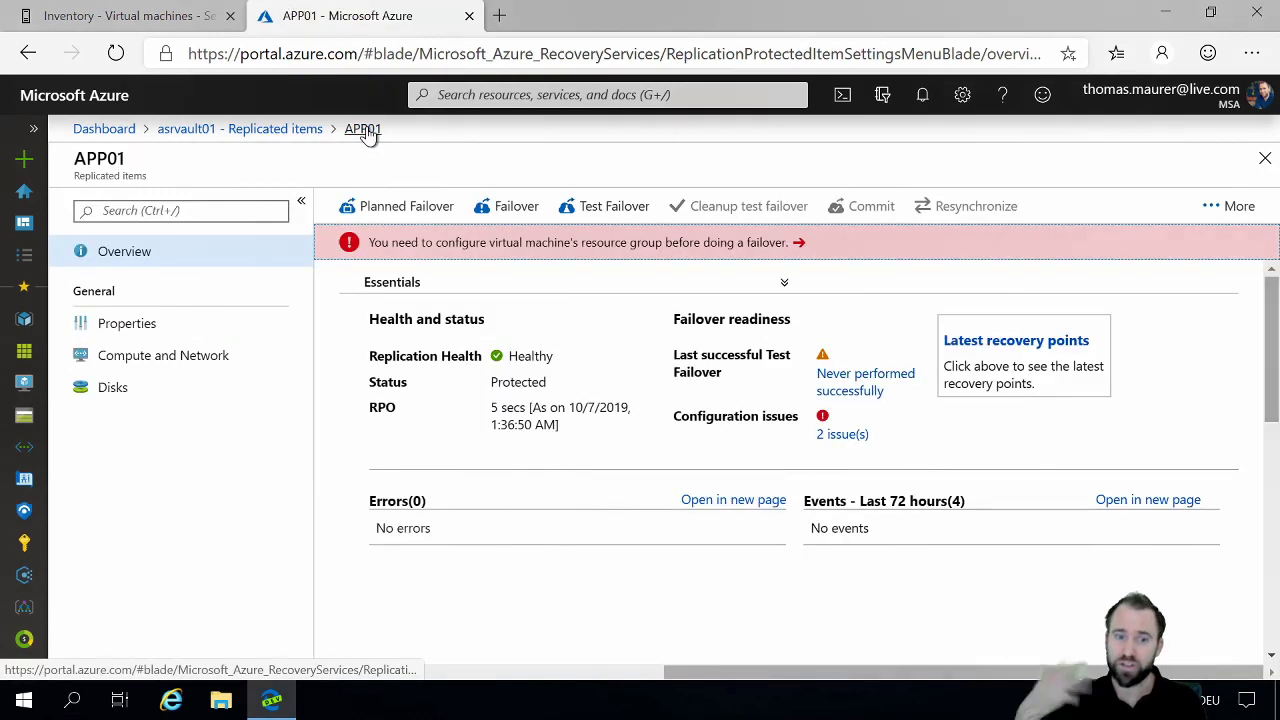
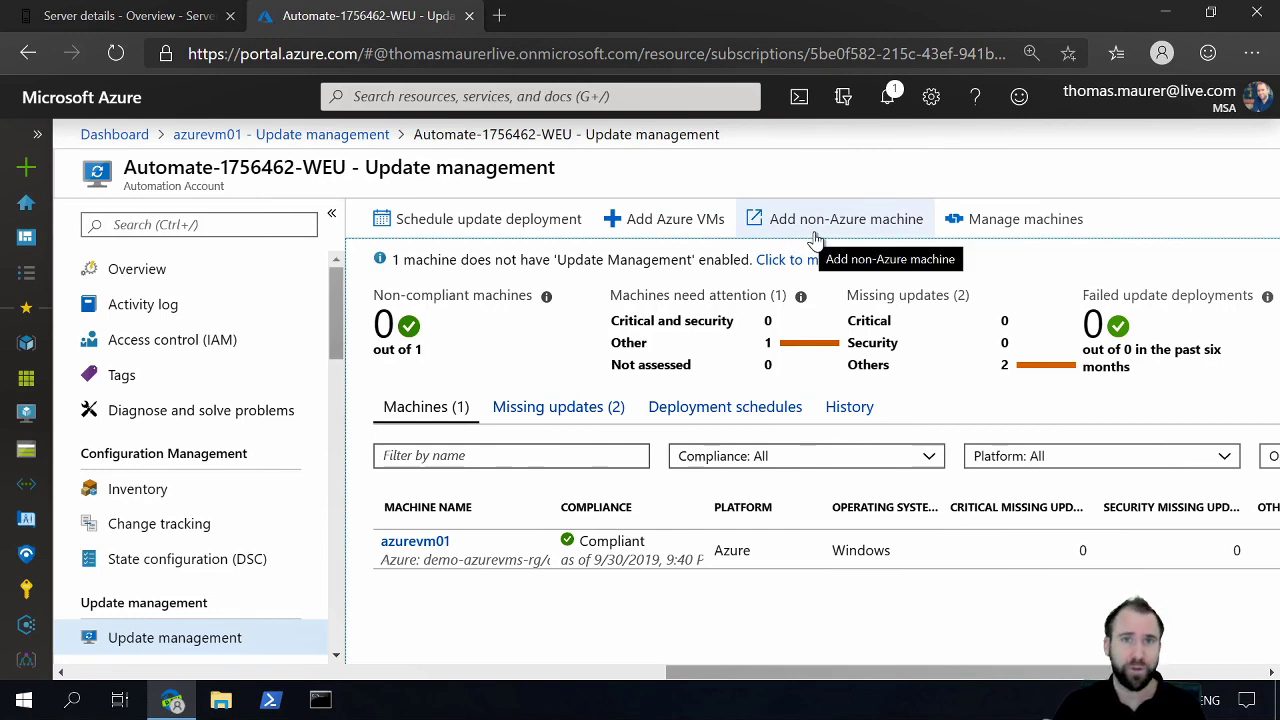
Step: Switch to Windows Admin Center, open the updates of the wac server, and start the Azure Update Management setup with the signed-in account
left_click(120, 28)
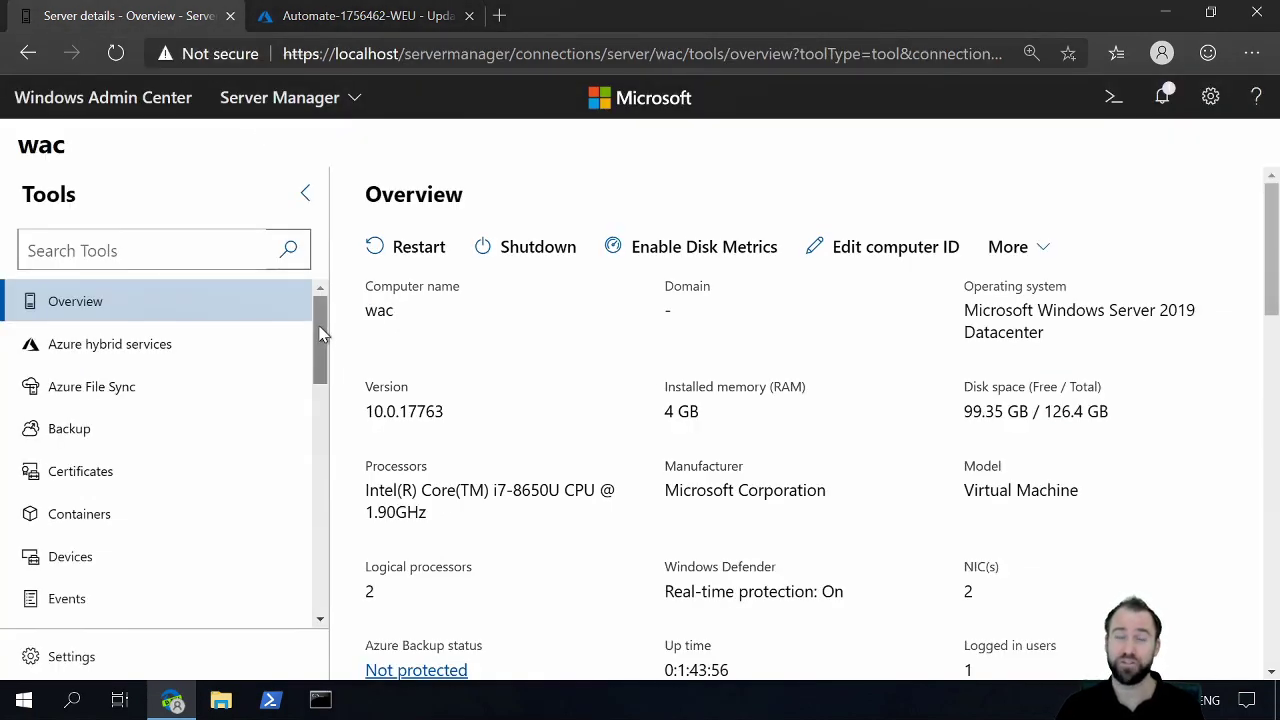
left_click_drag(320, 335, 322, 565)
left_click(88, 478)
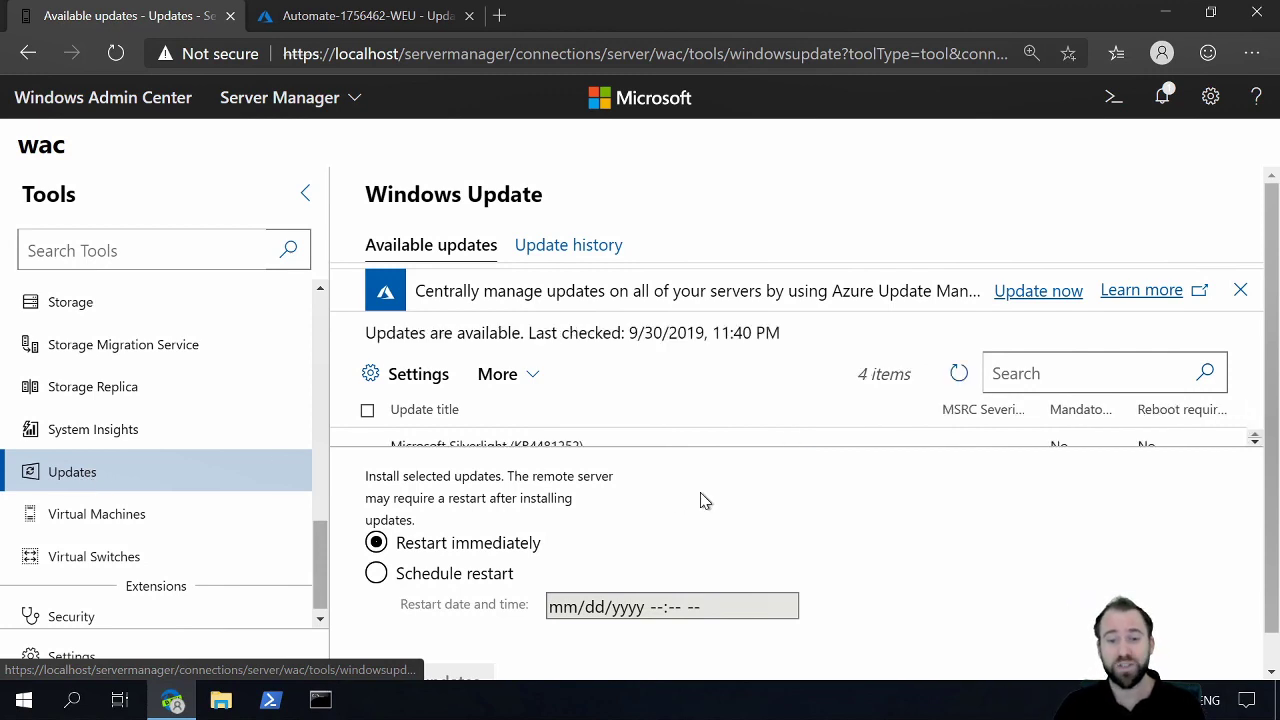
left_click(1036, 304)
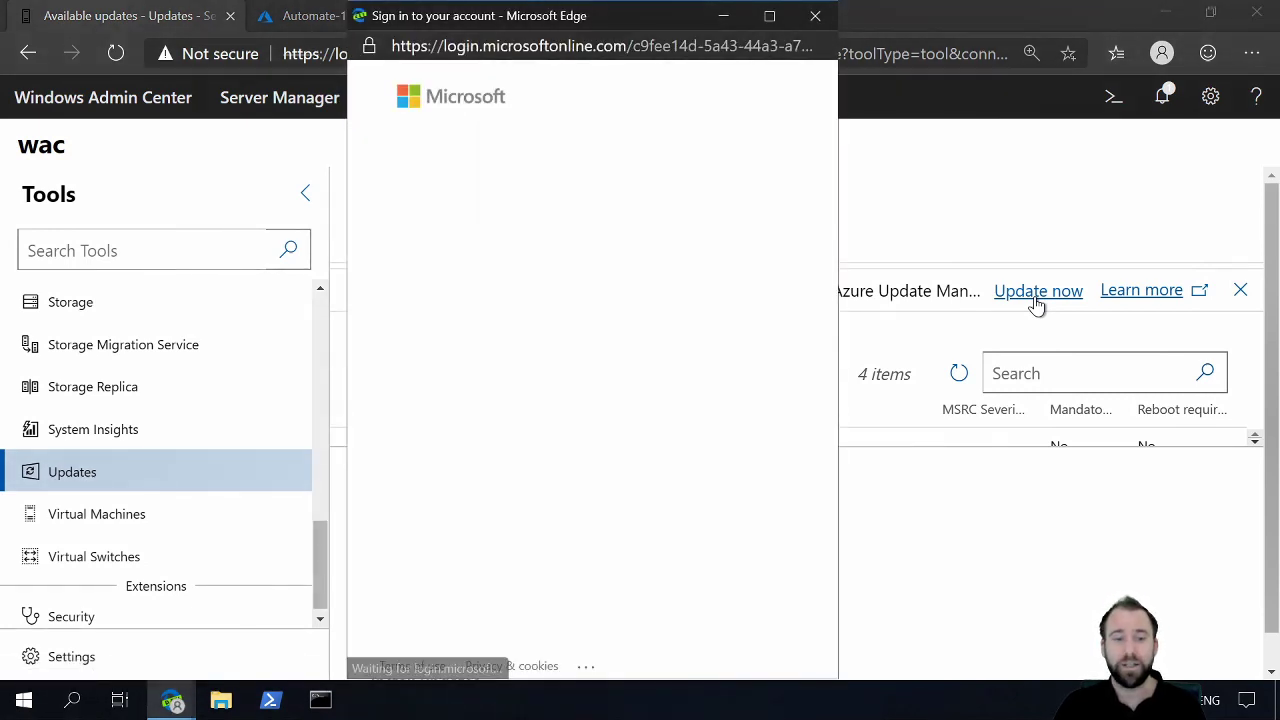
left_click(549, 189)
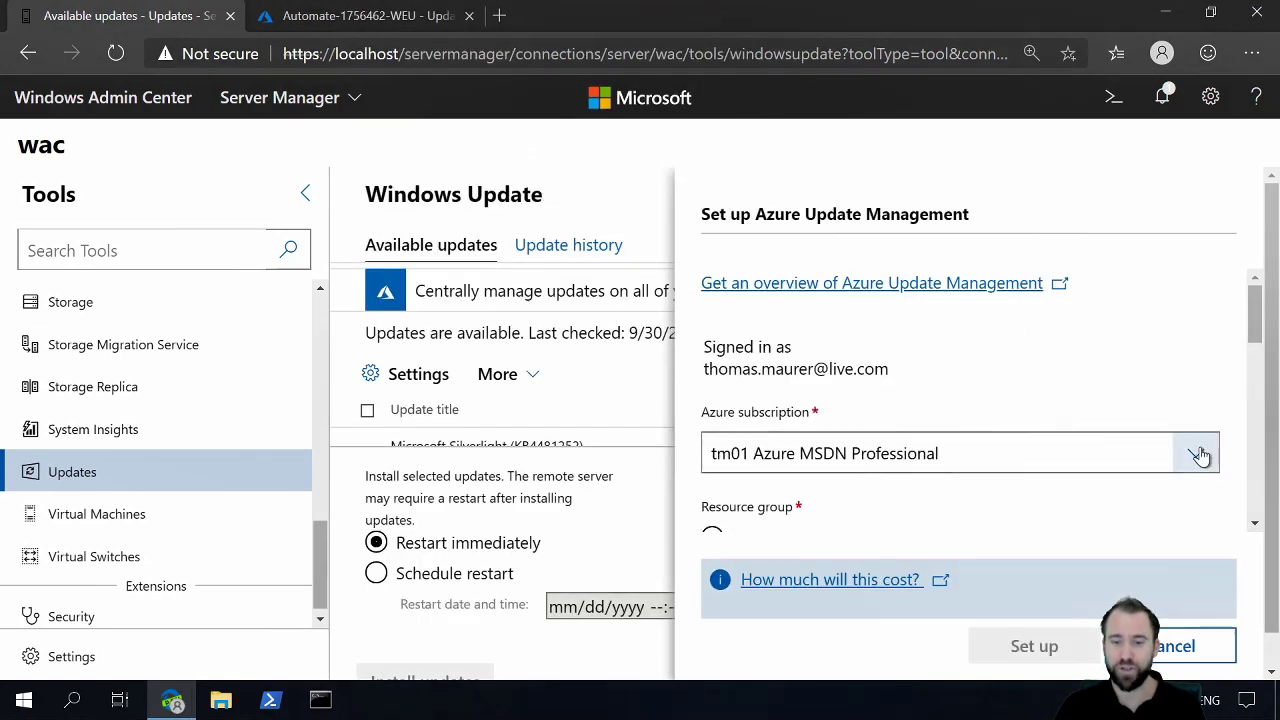
Step: Choose the tm01 Azure MSDN Premium subscription and use an existing resource group for Azure Update Management
left_click(1199, 455)
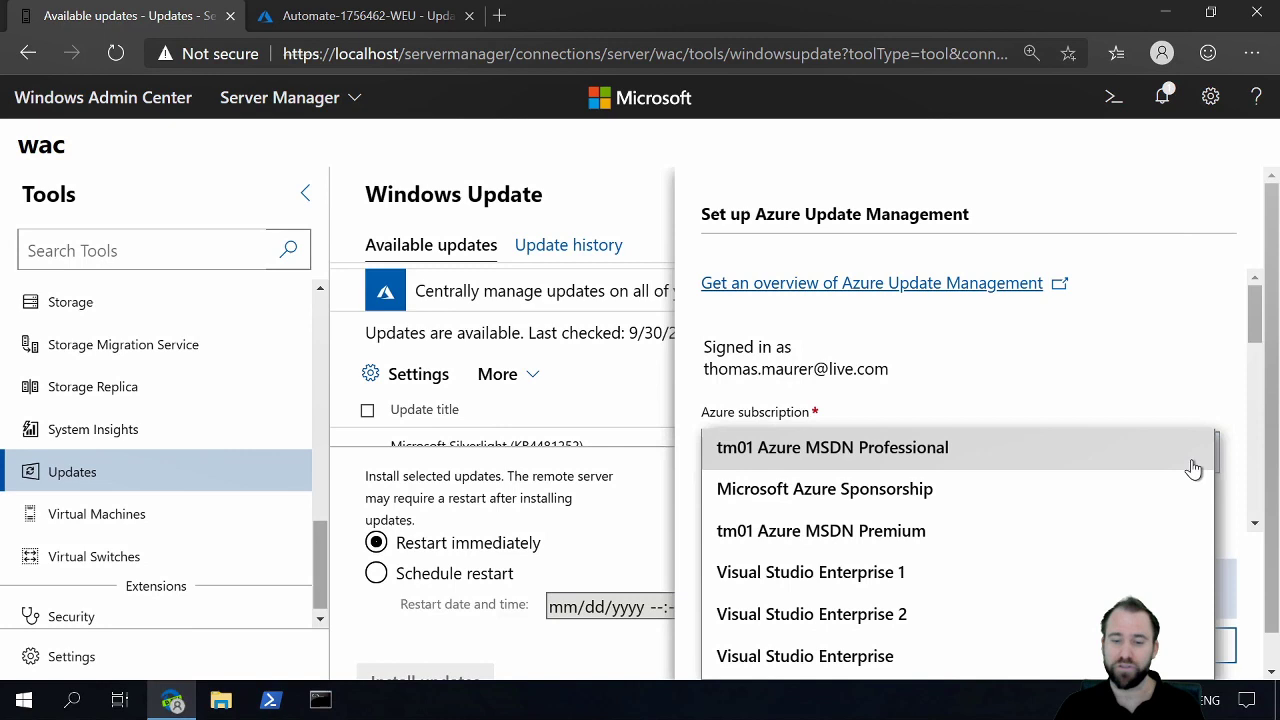
left_click(1089, 543)
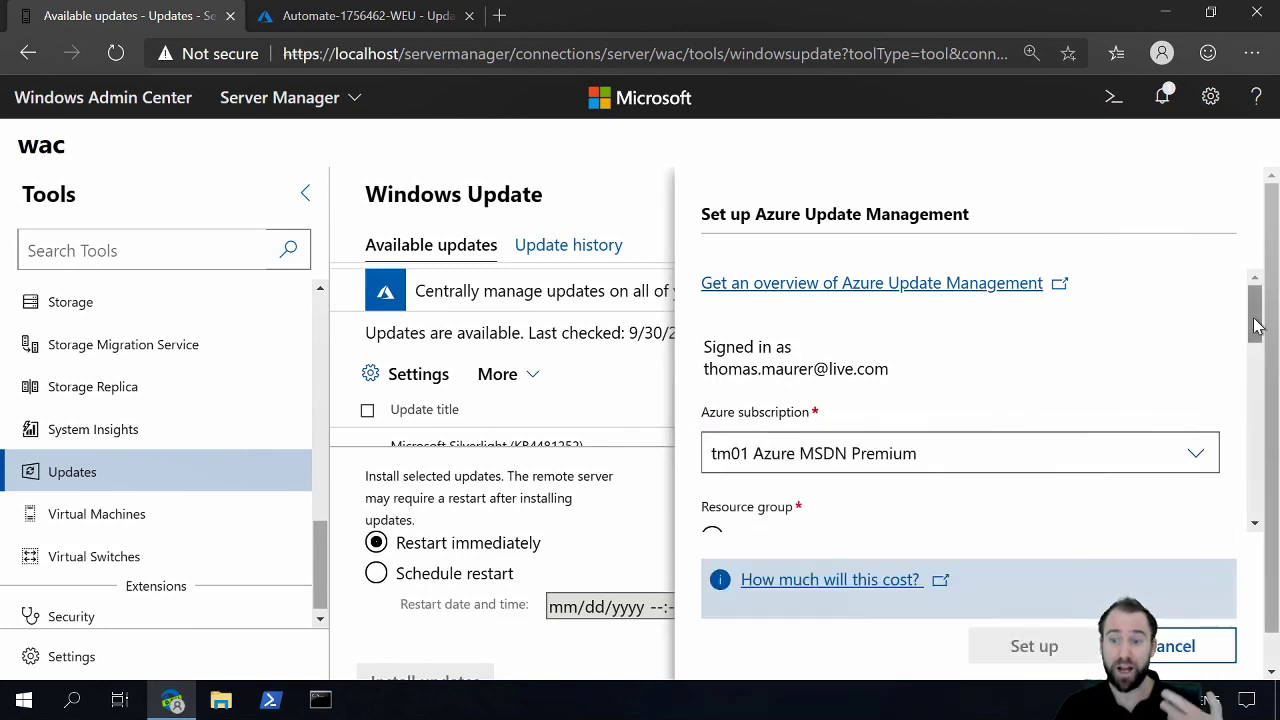
left_click_drag(1254, 310, 1254, 368)
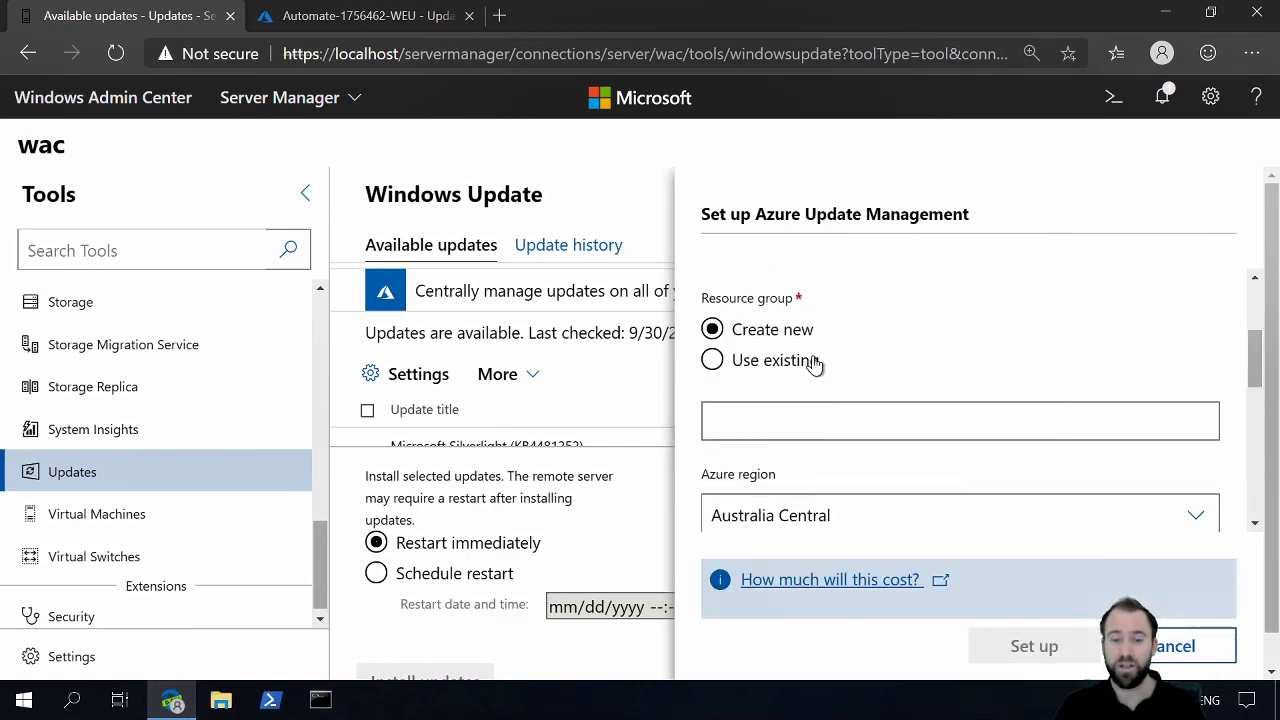
left_click(803, 366)
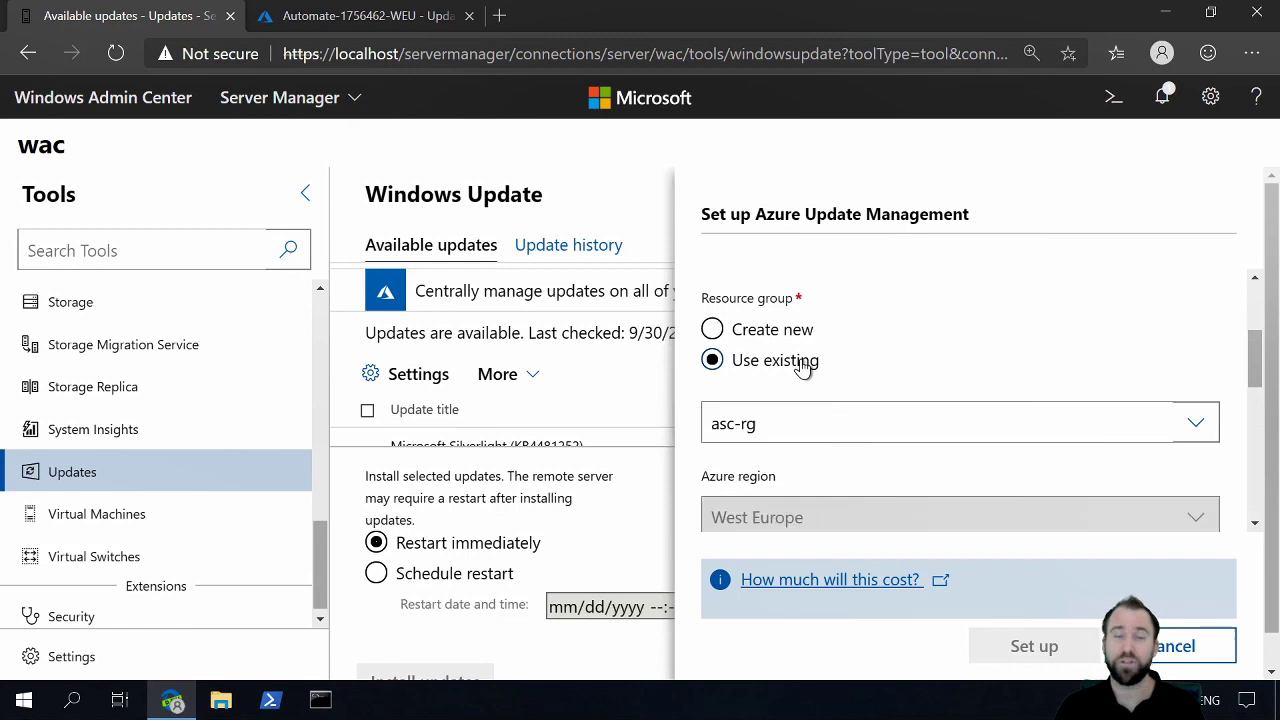
left_click(1200, 432)
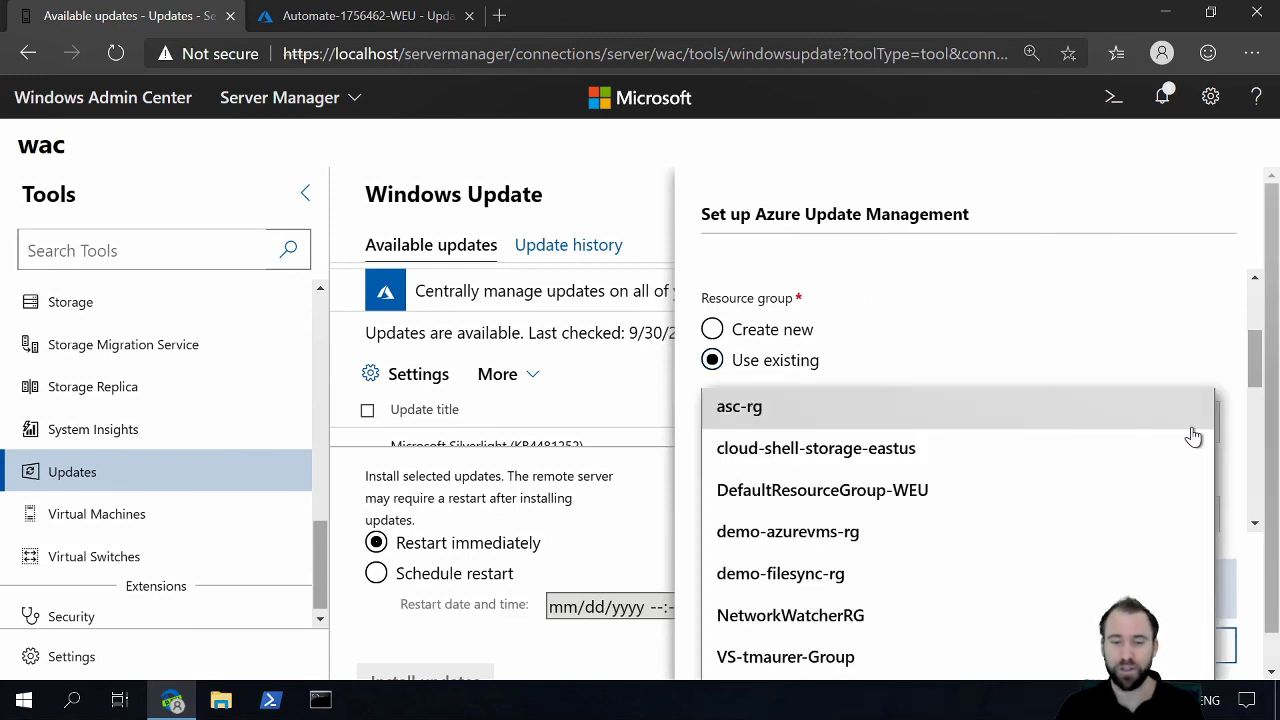
left_click(1192, 430)
Step: Use the existing Azure Automation account Automate-1756462-WEU and set up Azure Update Management for the server
left_click_drag(1258, 364, 1258, 479)
left_click(745, 428)
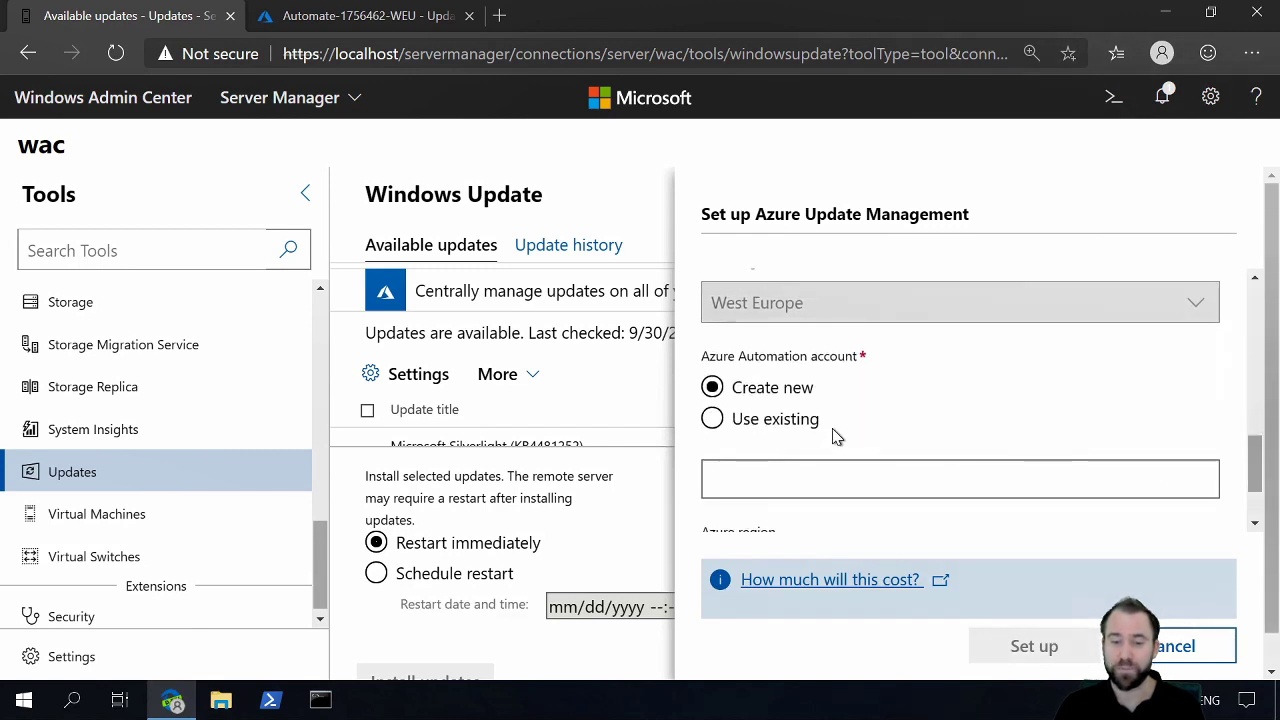
left_click(771, 420)
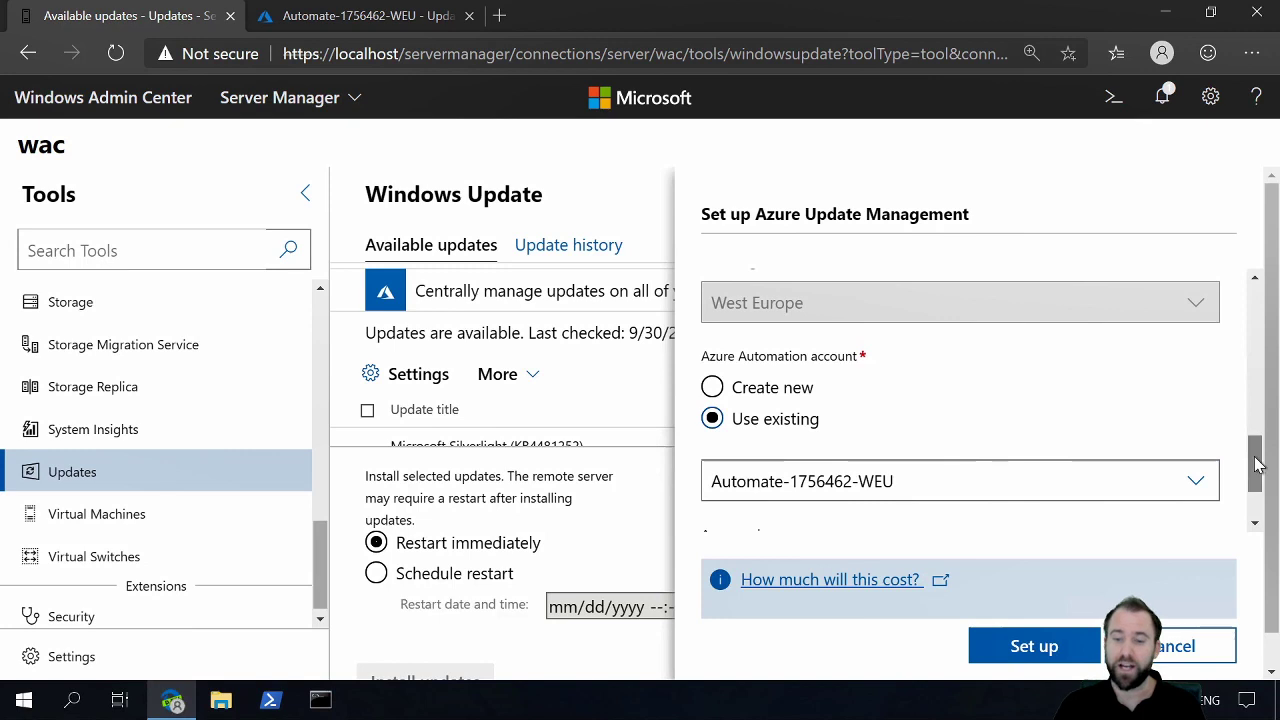
left_click_drag(1258, 465, 1258, 485)
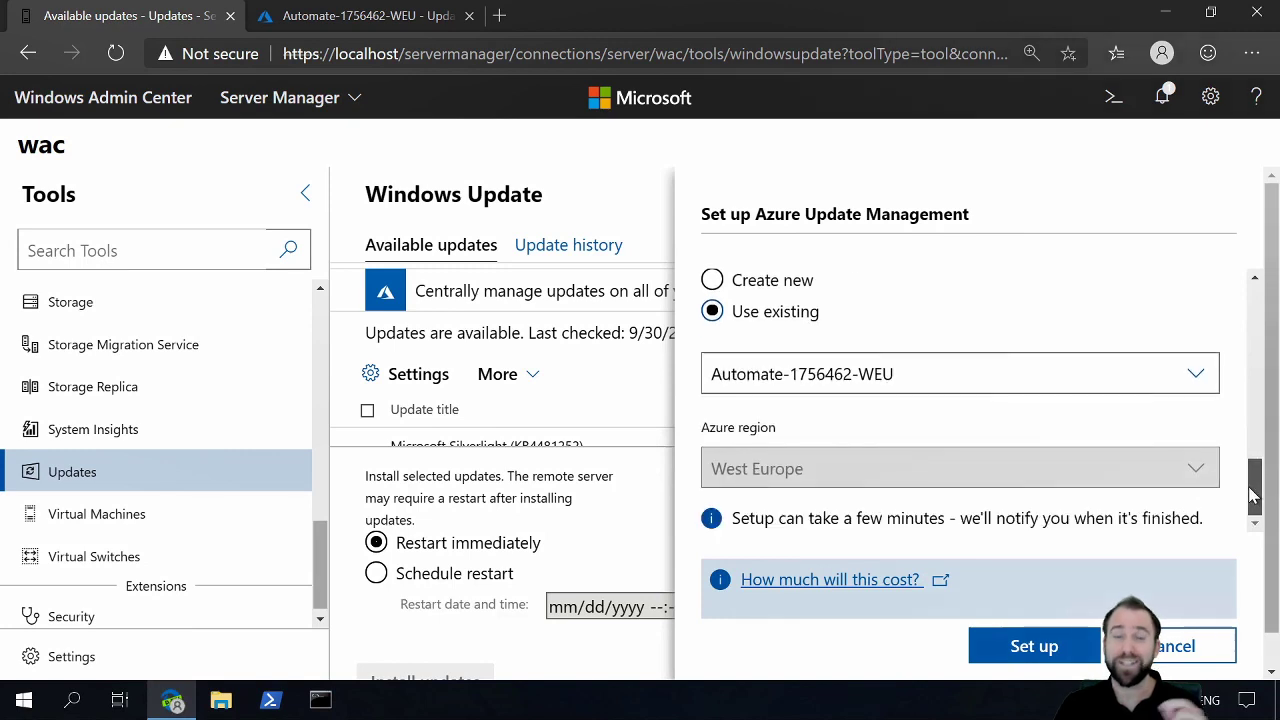
left_click(1036, 648)
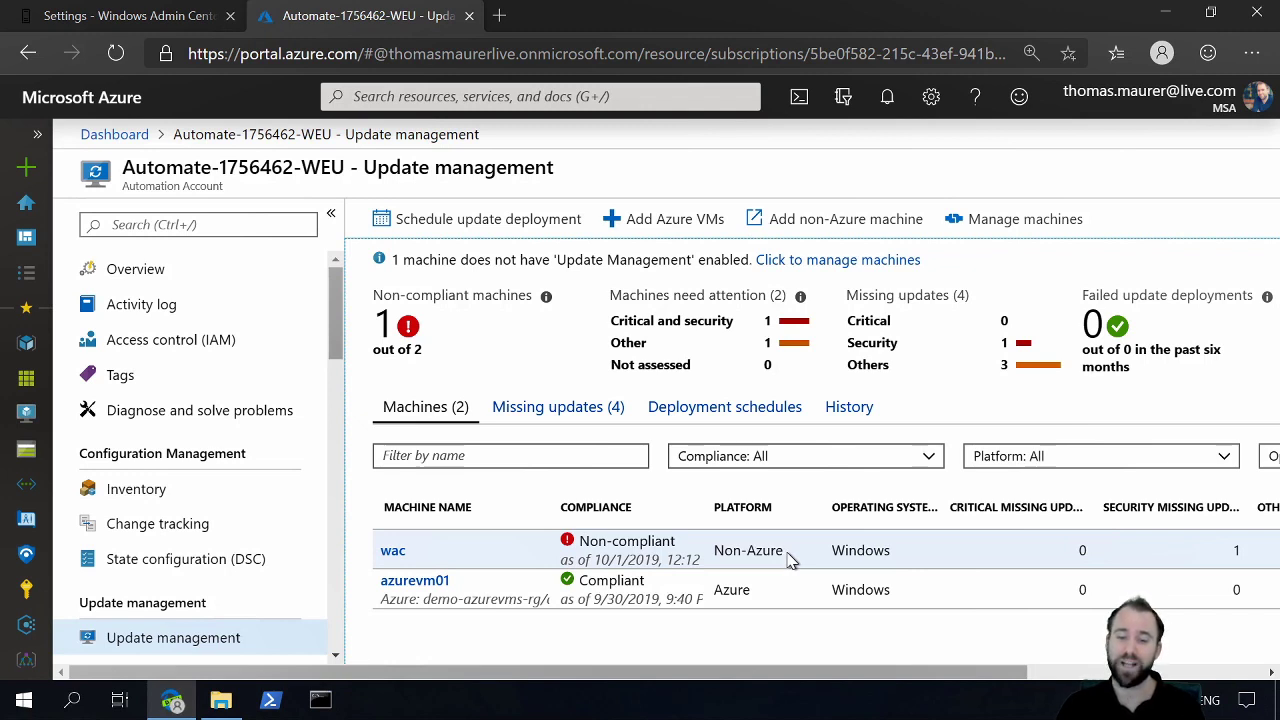
Step: Start a new Windows update deployment named on-prem in the Azure portal and add the machine wac to it
left_click(513, 228)
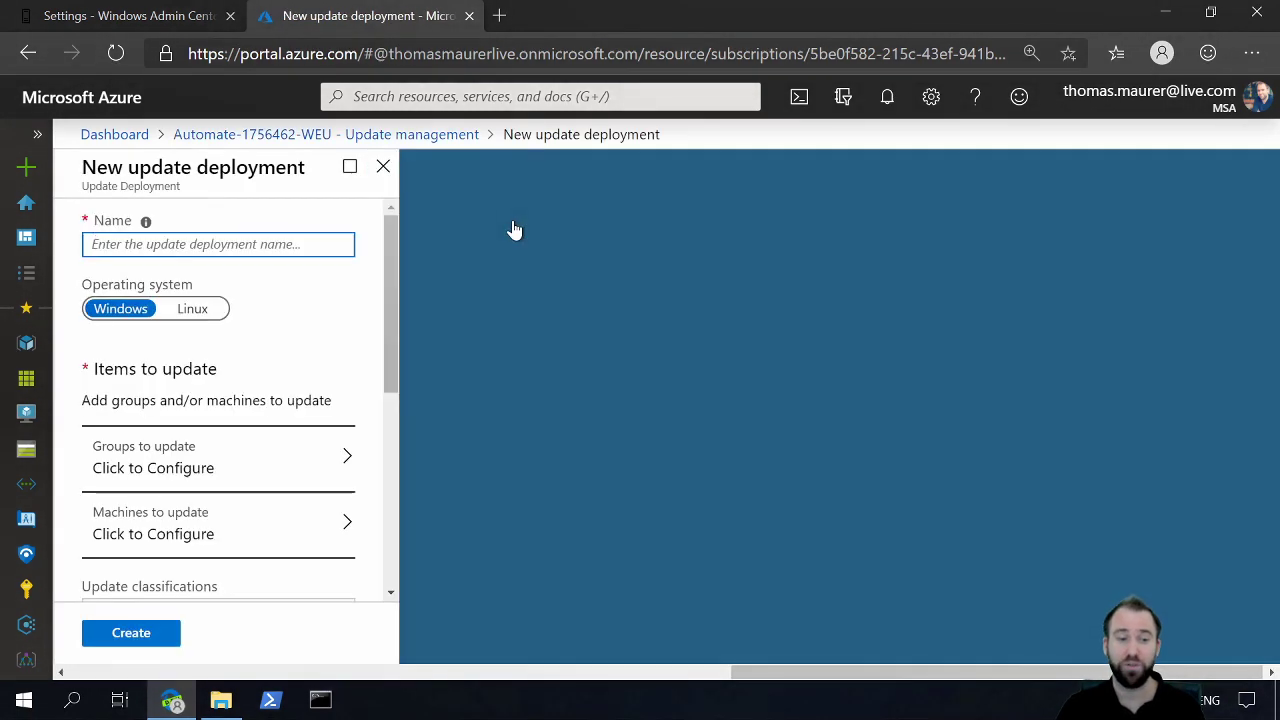
type("on-prem")
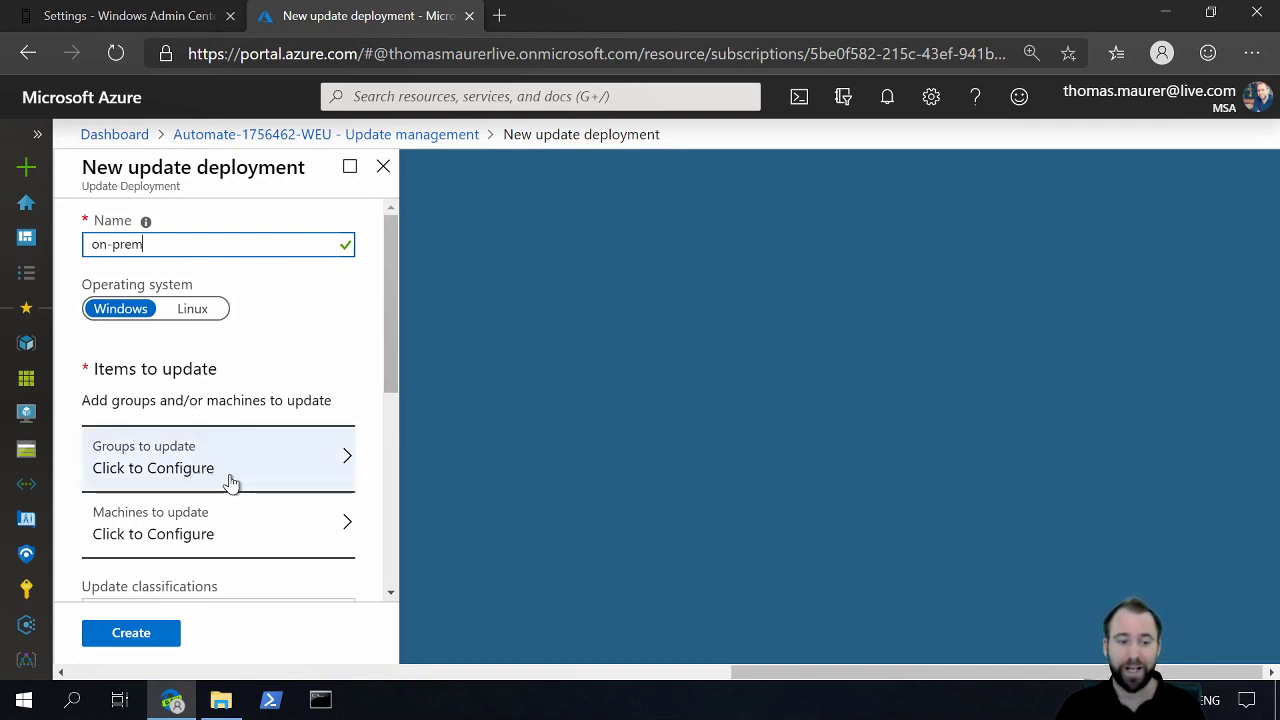
left_click(231, 535)
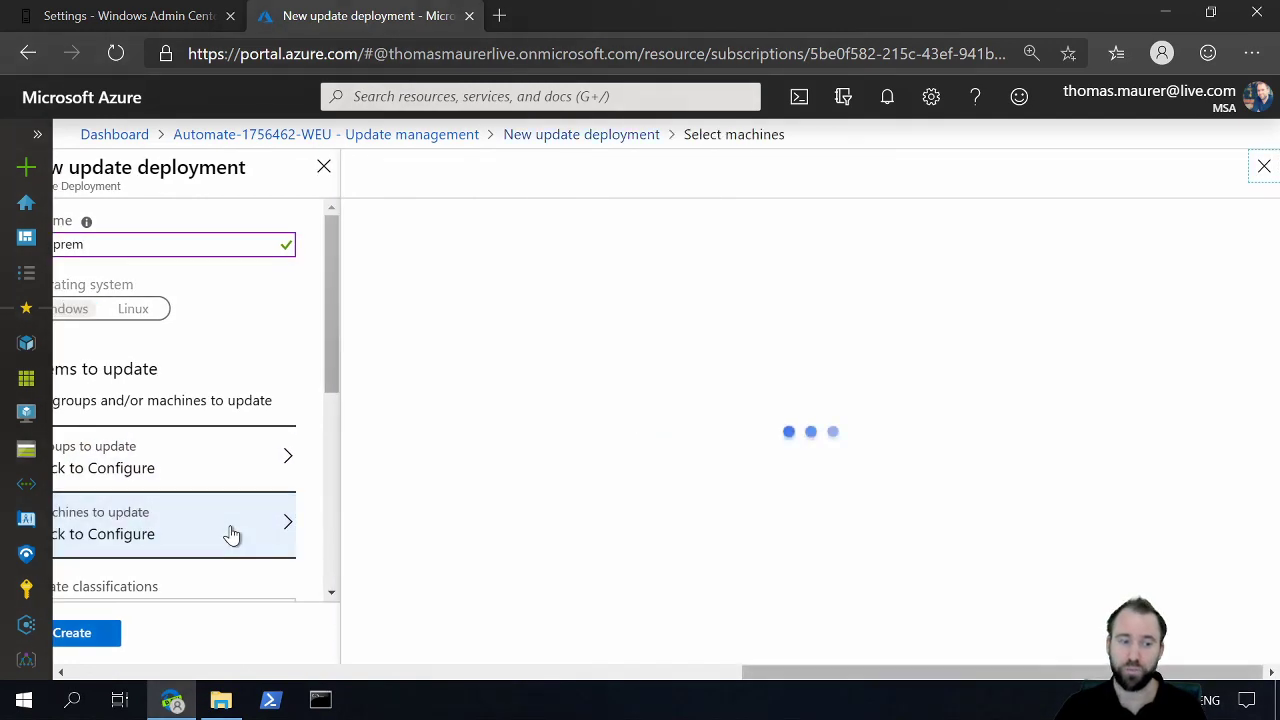
left_click(563, 300)
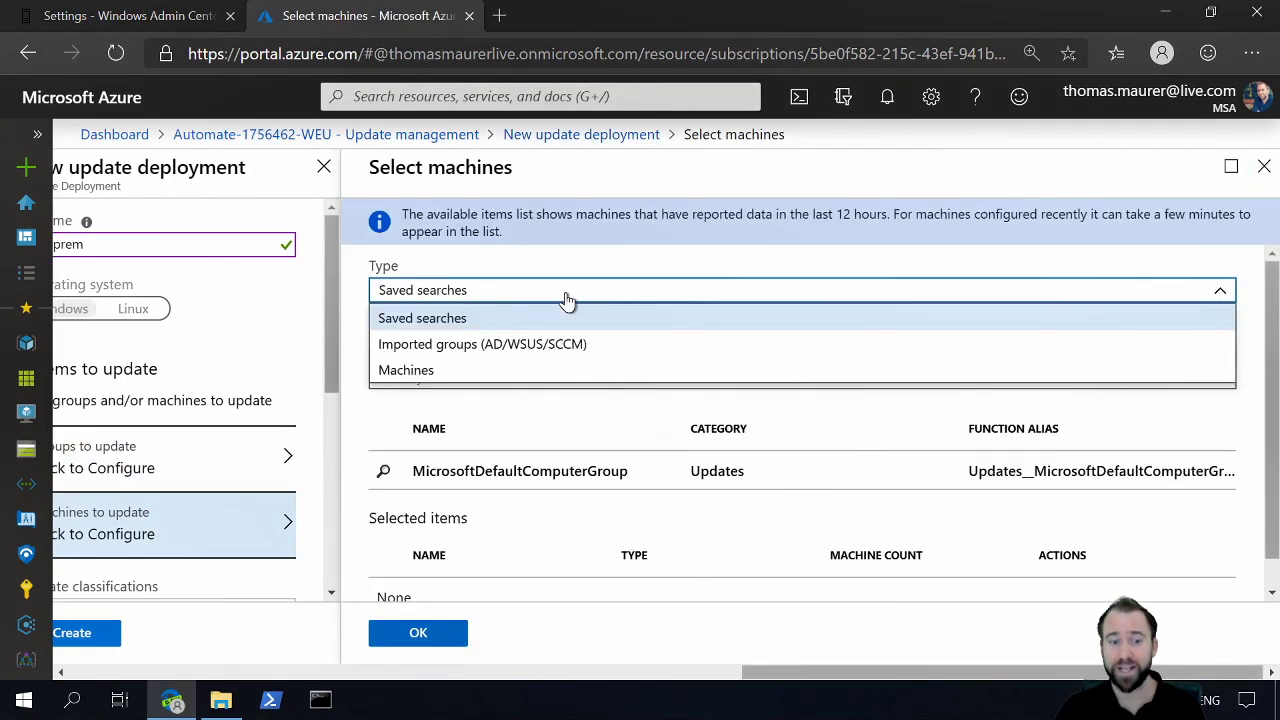
left_click(538, 370)
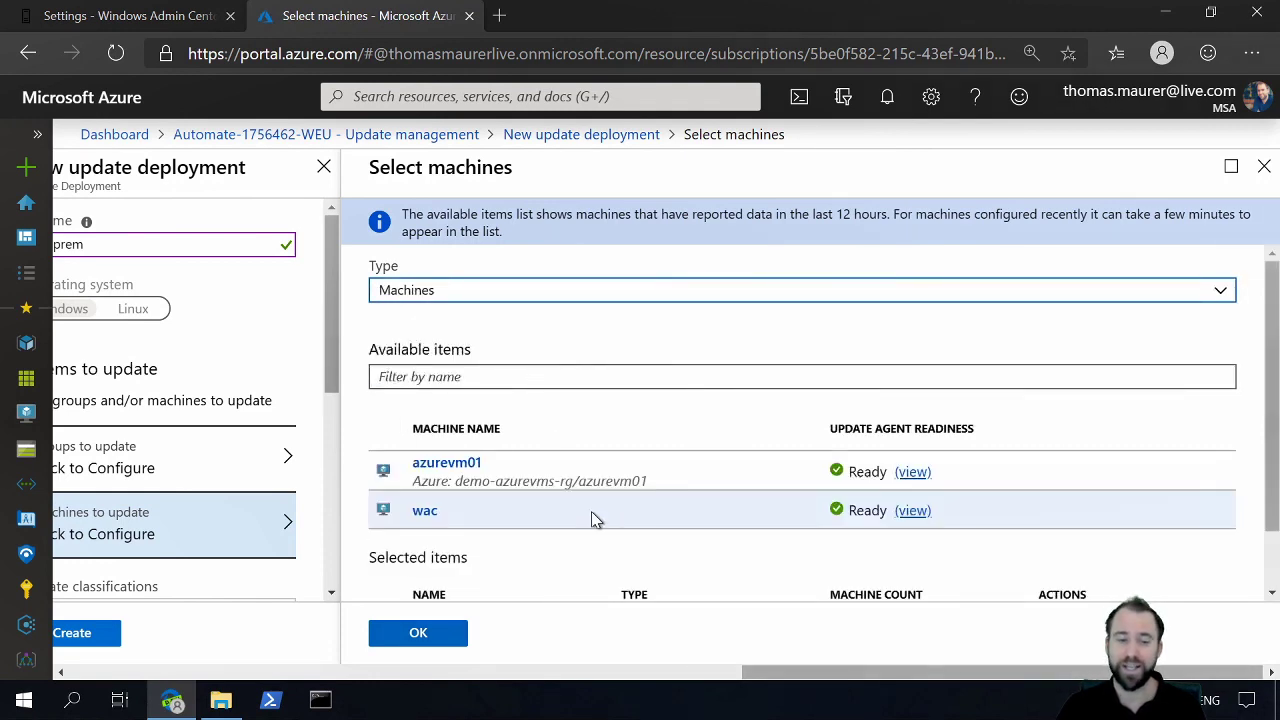
left_click(591, 513)
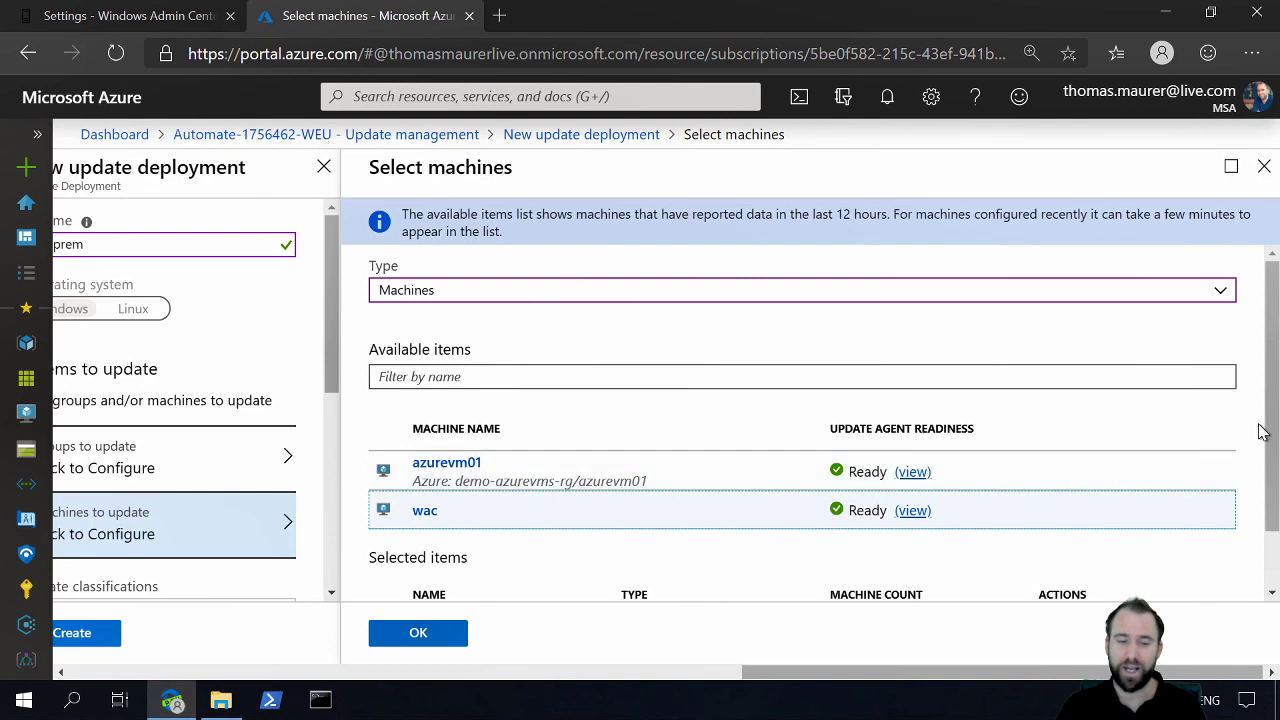
scroll(1272, 425, "down", 1)
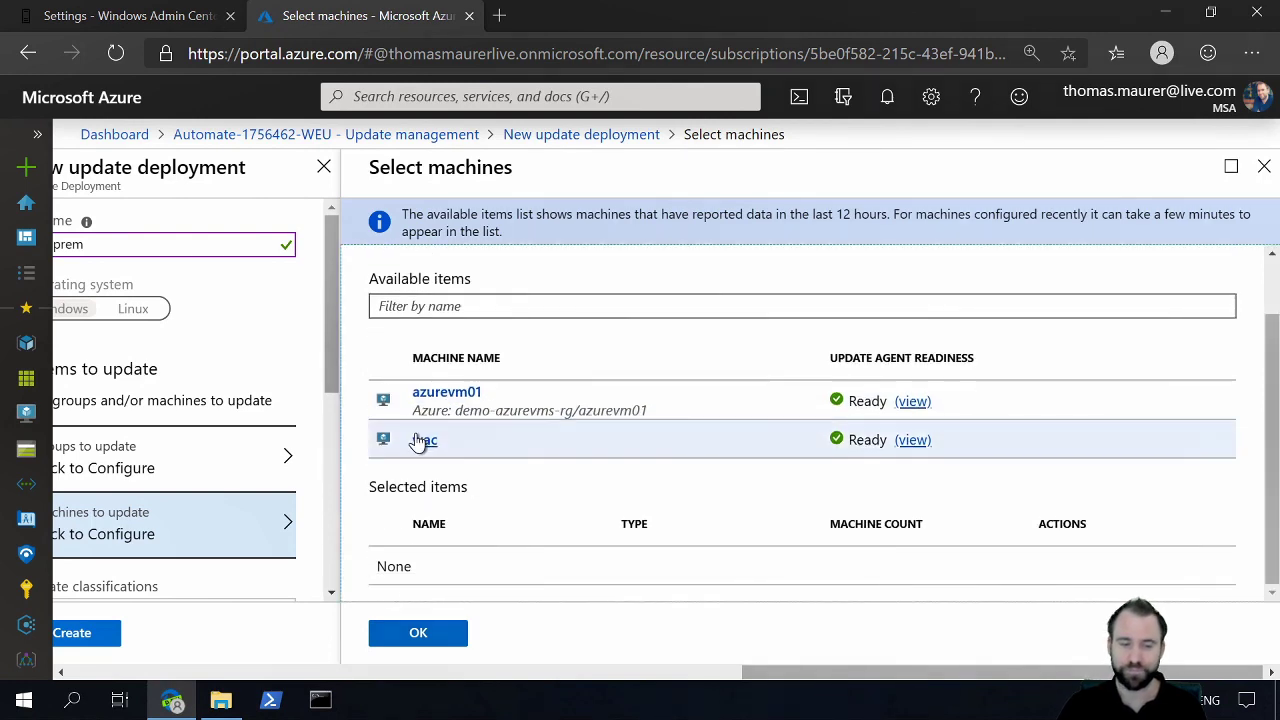
left_click(420, 443)
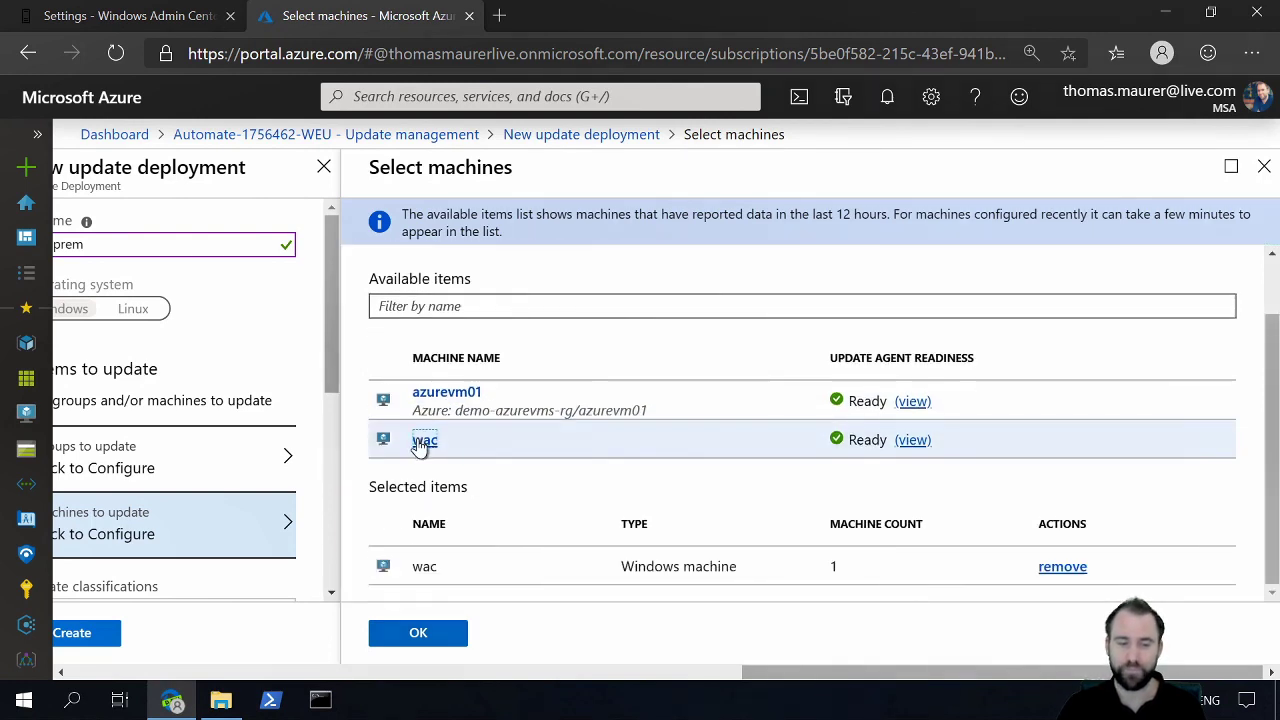
left_click(434, 637)
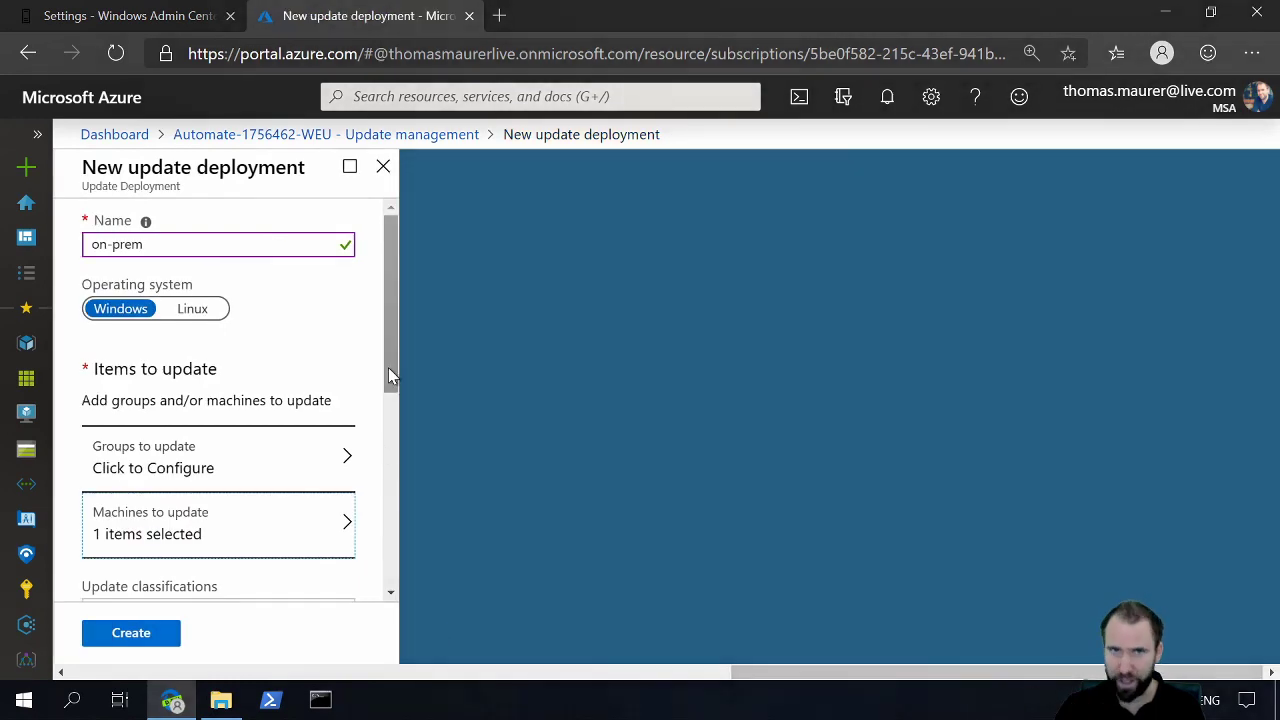
Step: Keep all update classifications selected and schedule the deployment to run once on 10/01/2019 at 12:53 AM, Central European Time
scroll(390, 404, "down", 1)
left_click_drag(390, 404, 374, 500)
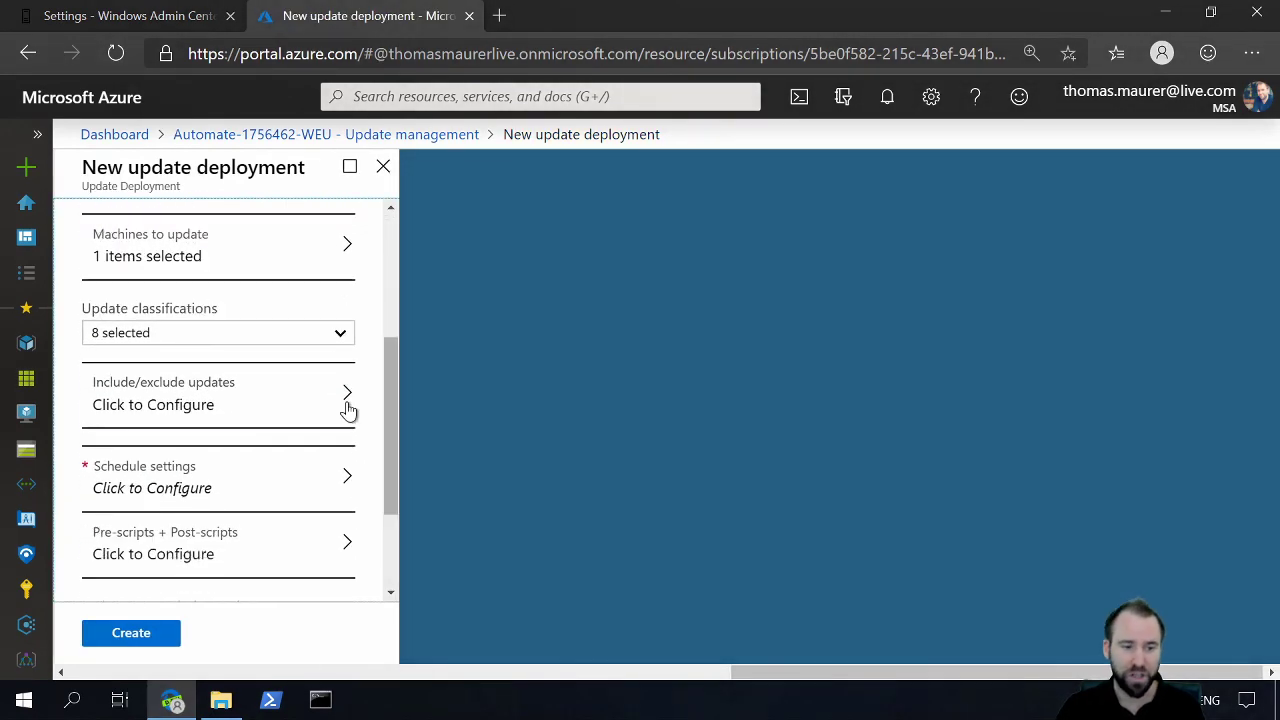
left_click(340, 340)
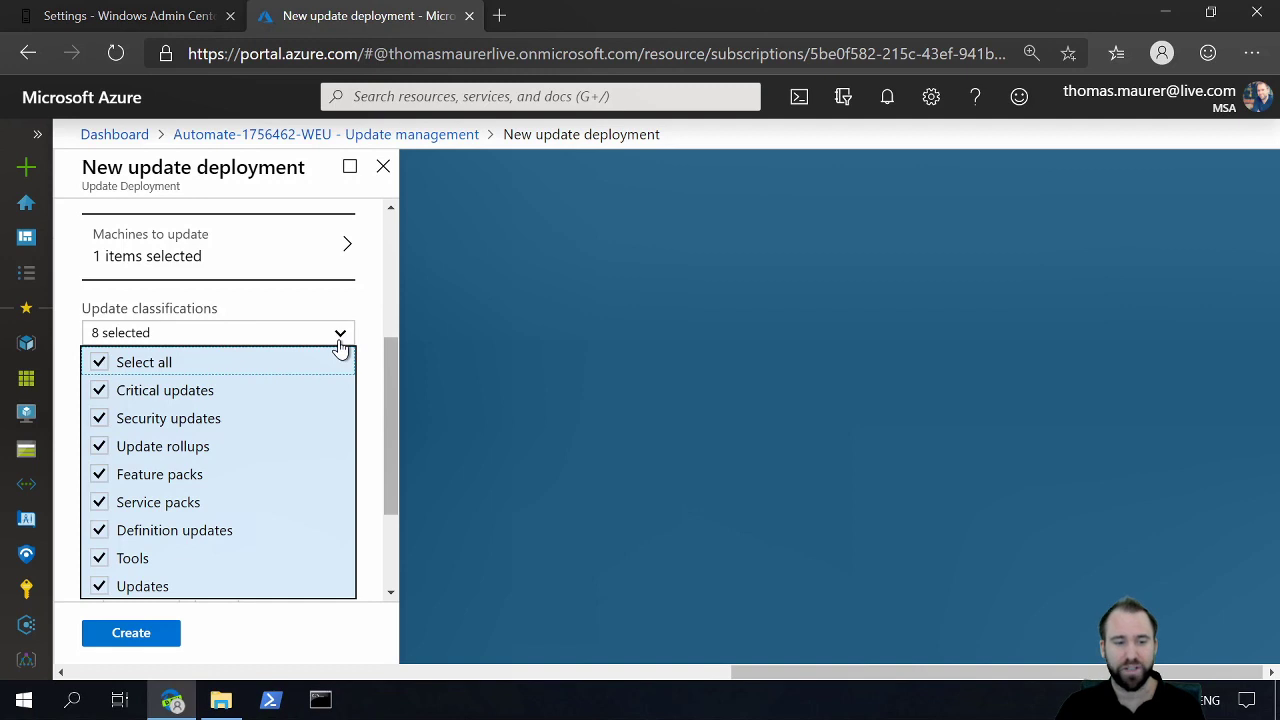
left_click(340, 343)
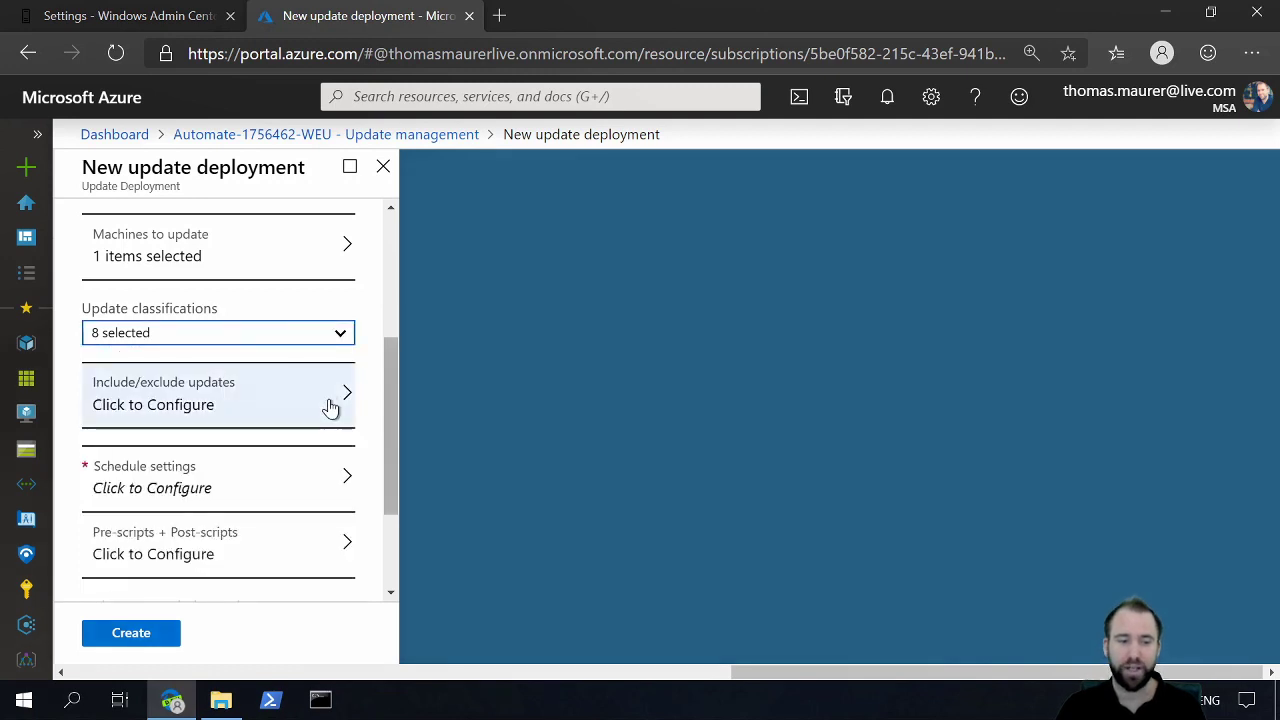
left_click(314, 484)
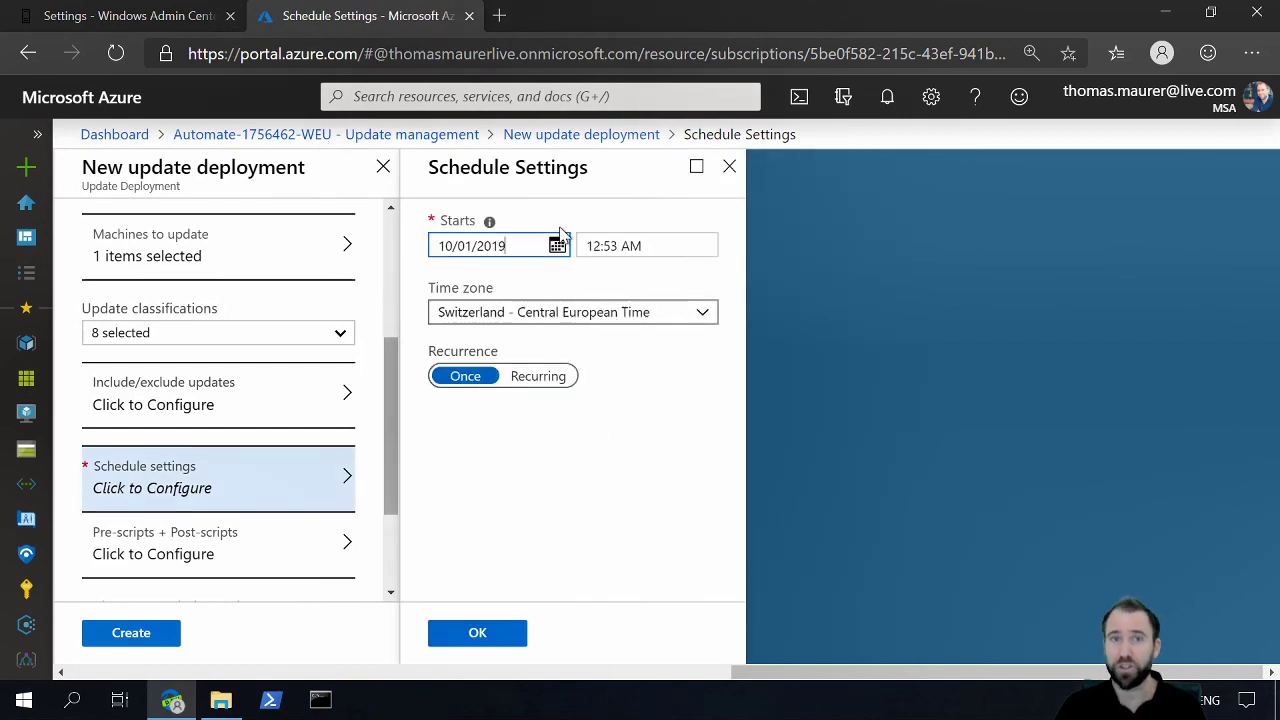
left_click(617, 251)
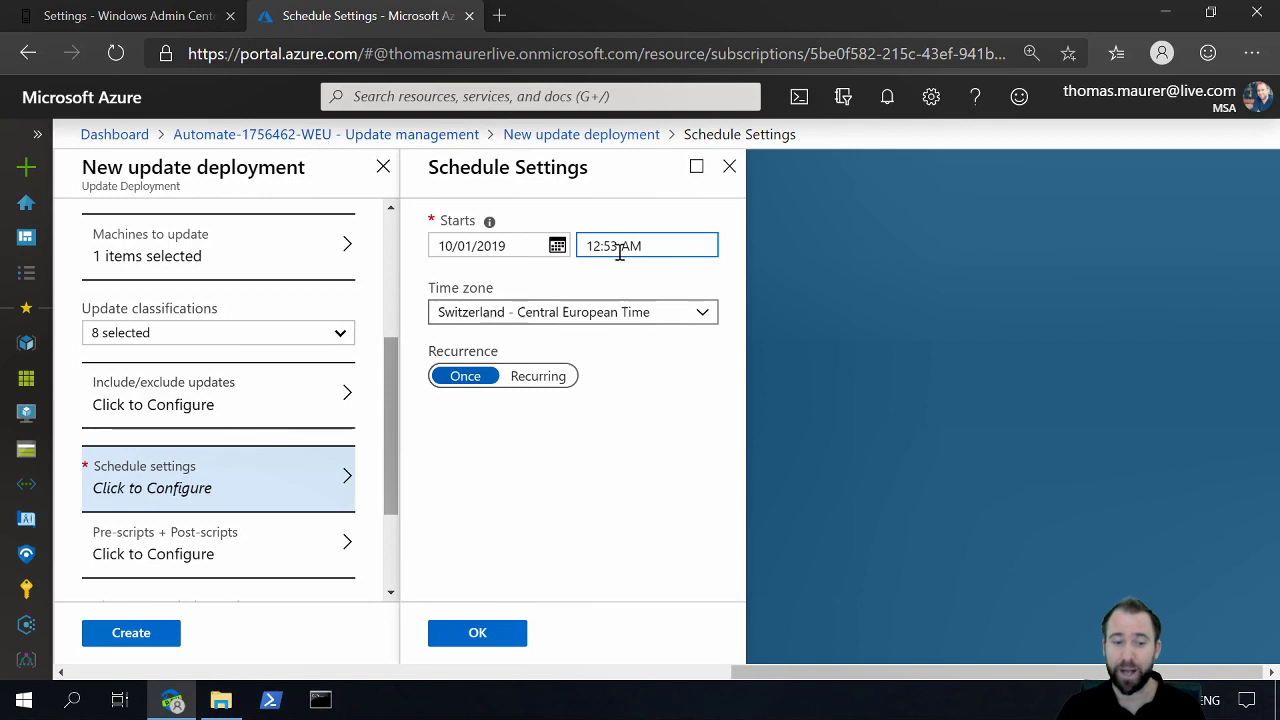
left_click(477, 636)
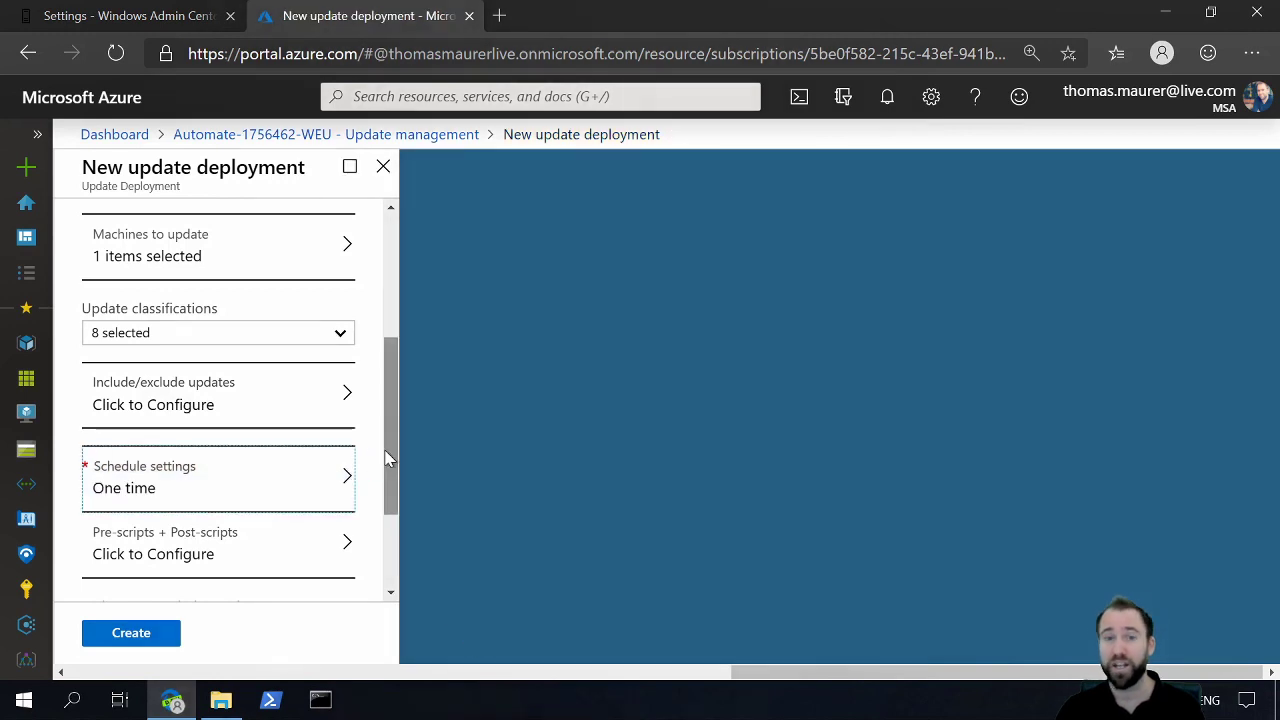
Step: Keep the 120-minute maintenance window and the Reboot if required option, and create the update deployment
left_click_drag(387, 453, 383, 546)
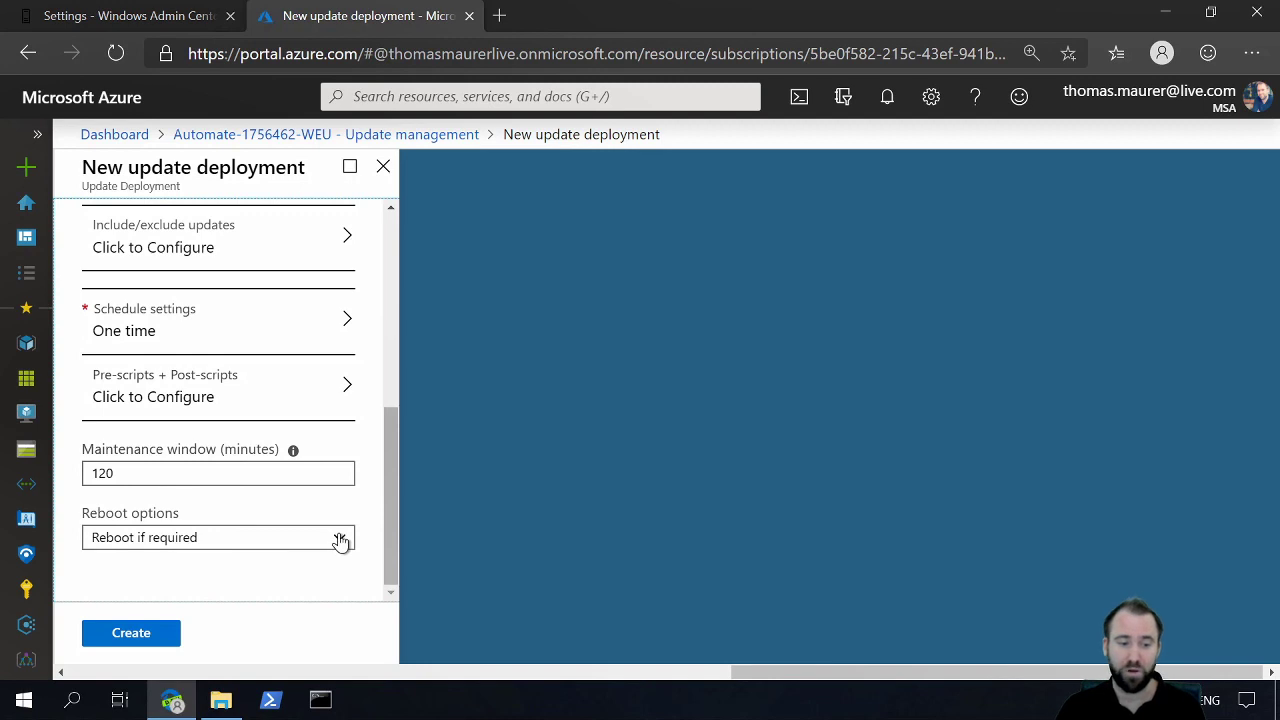
left_click(340, 540)
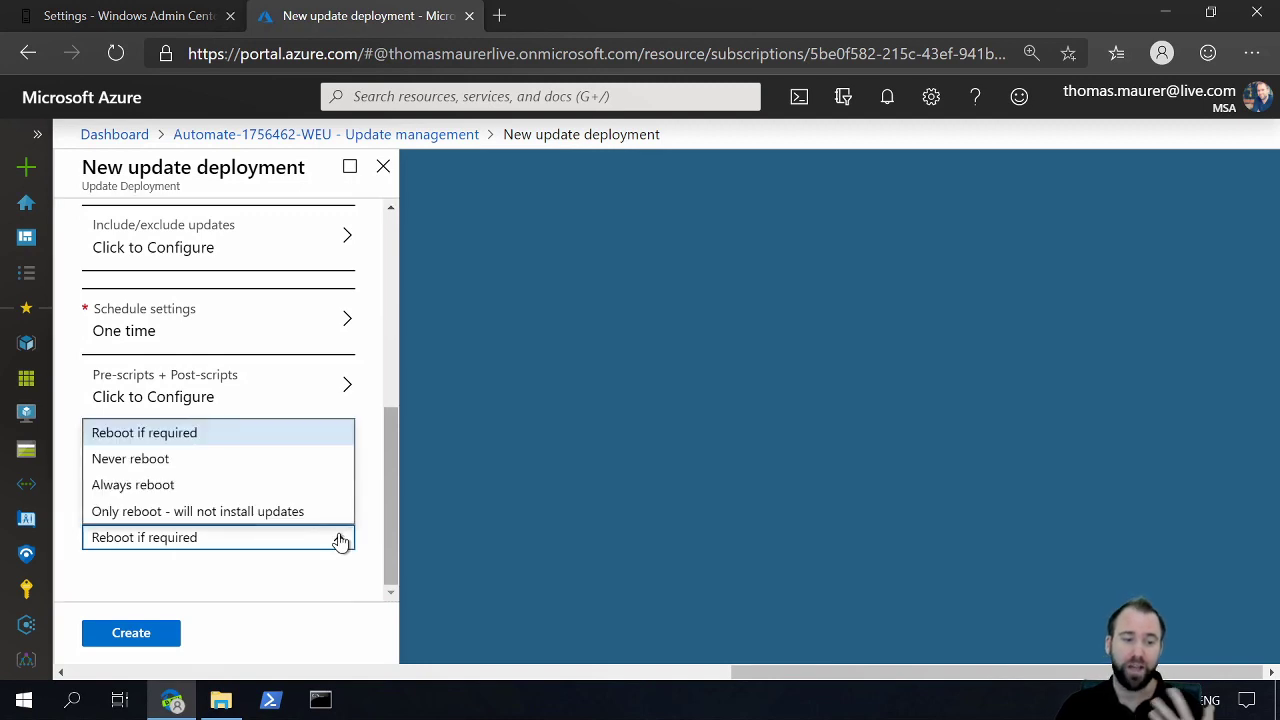
left_click(340, 540)
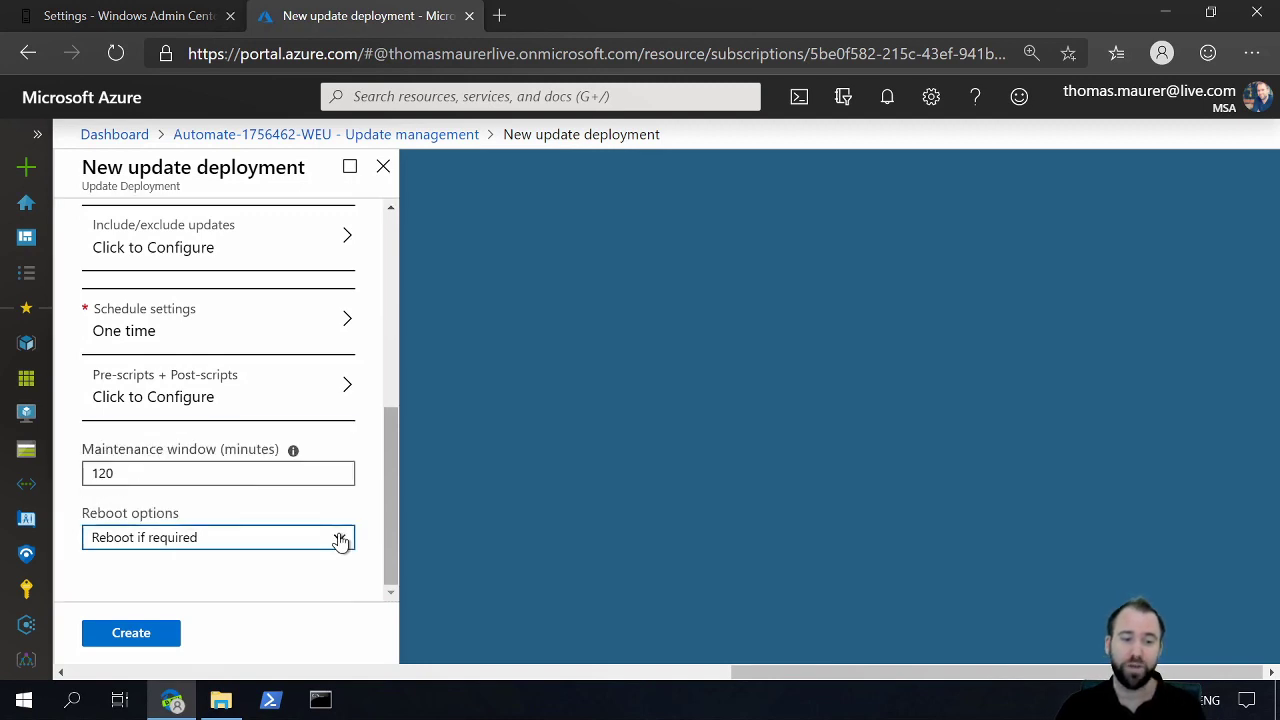
left_click(158, 633)
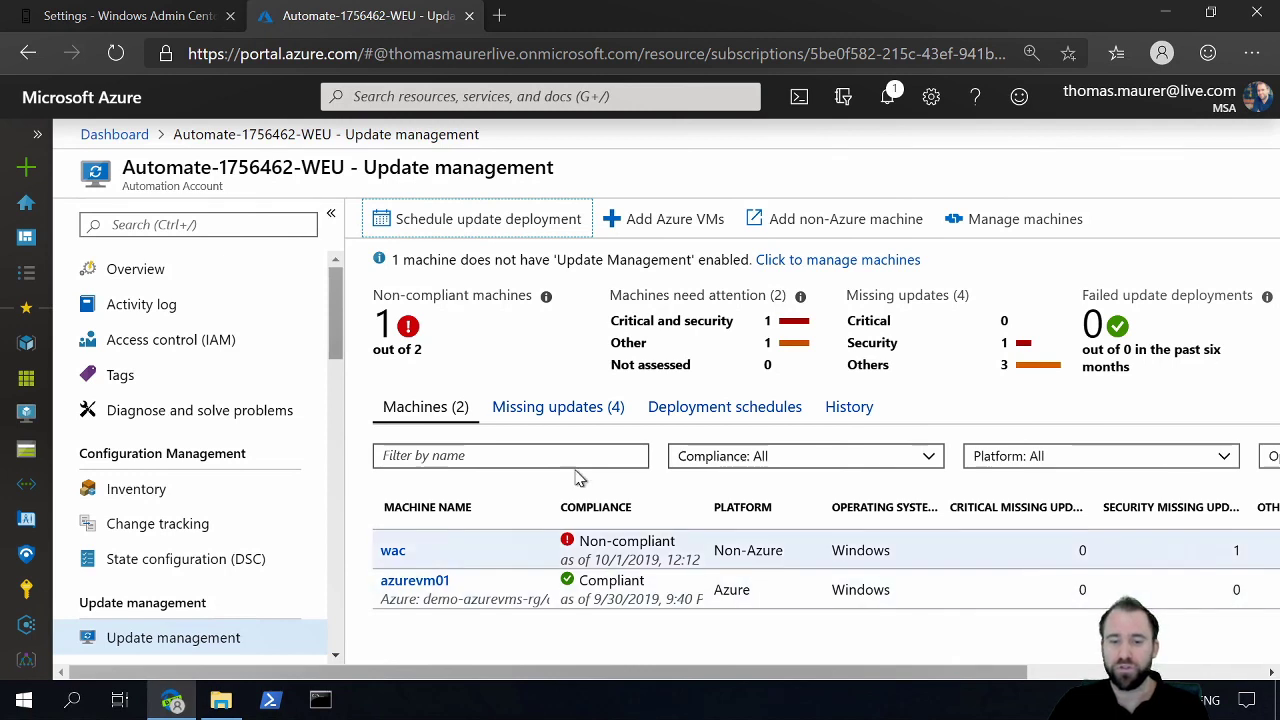
Step: Review the deployment schedules, the history and run details of the on-prem deployment, and the machine compliance list
left_click(688, 424)
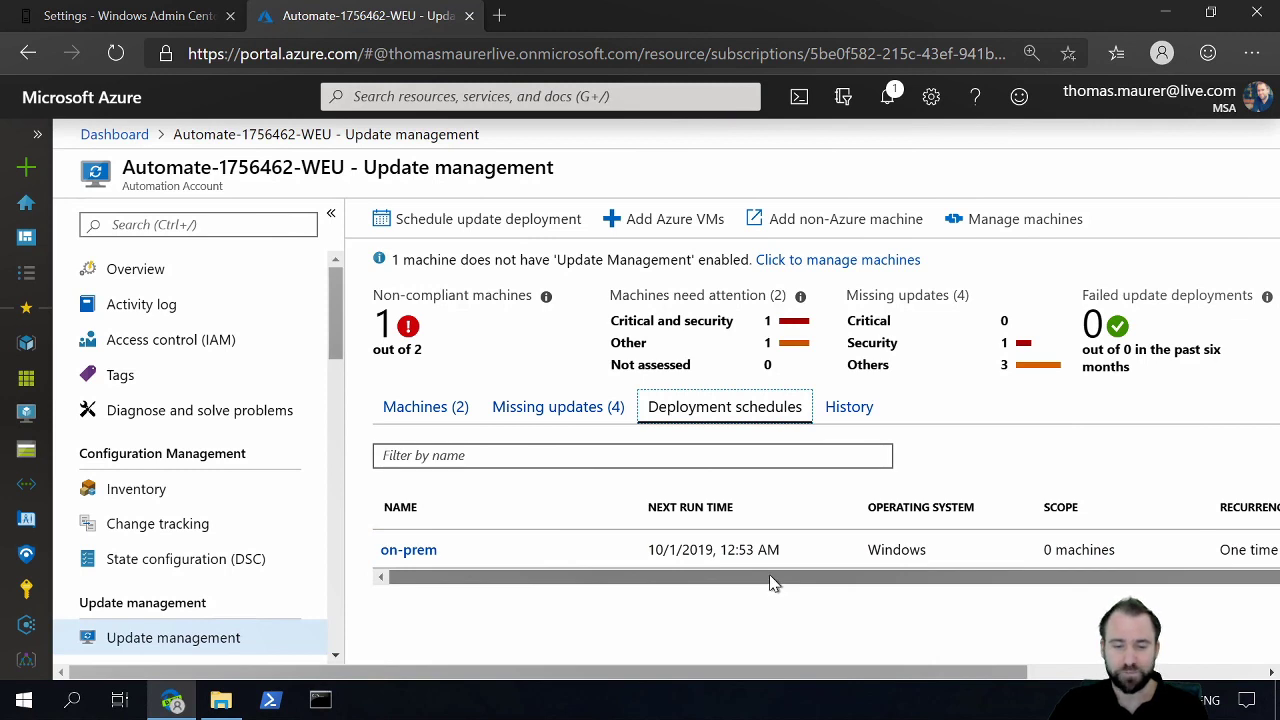
left_click(852, 410)
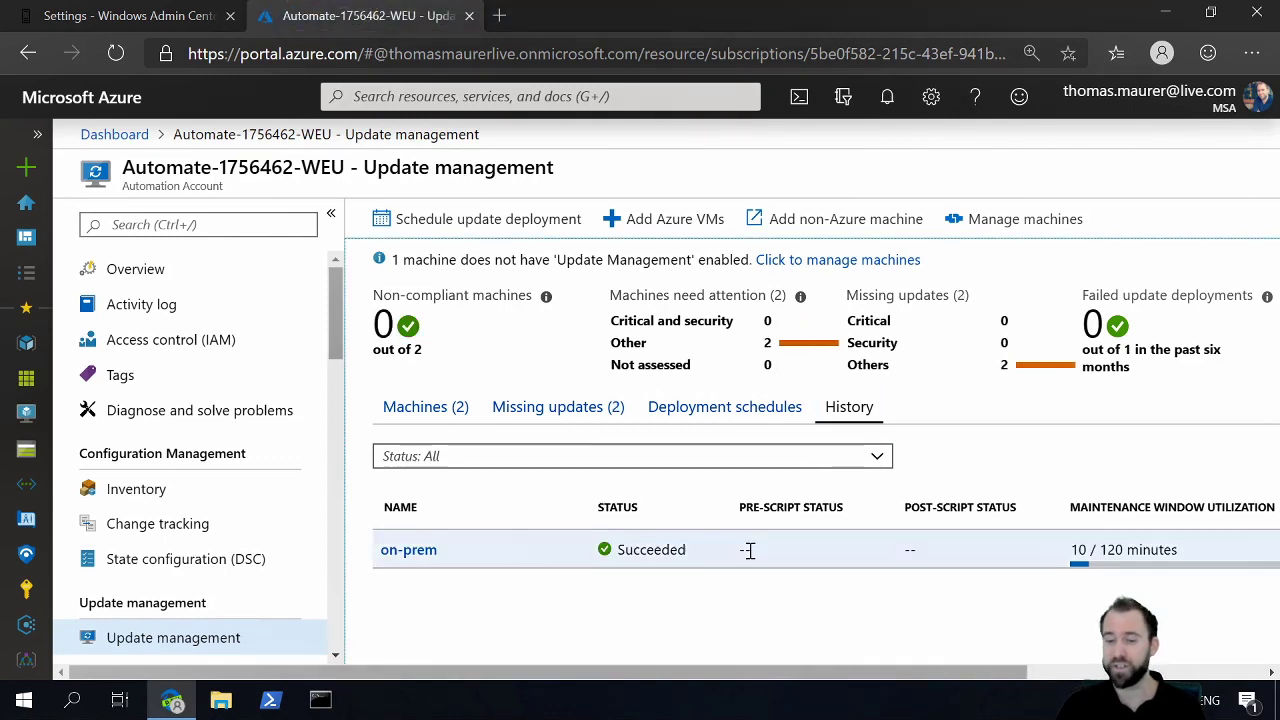
left_click(422, 550)
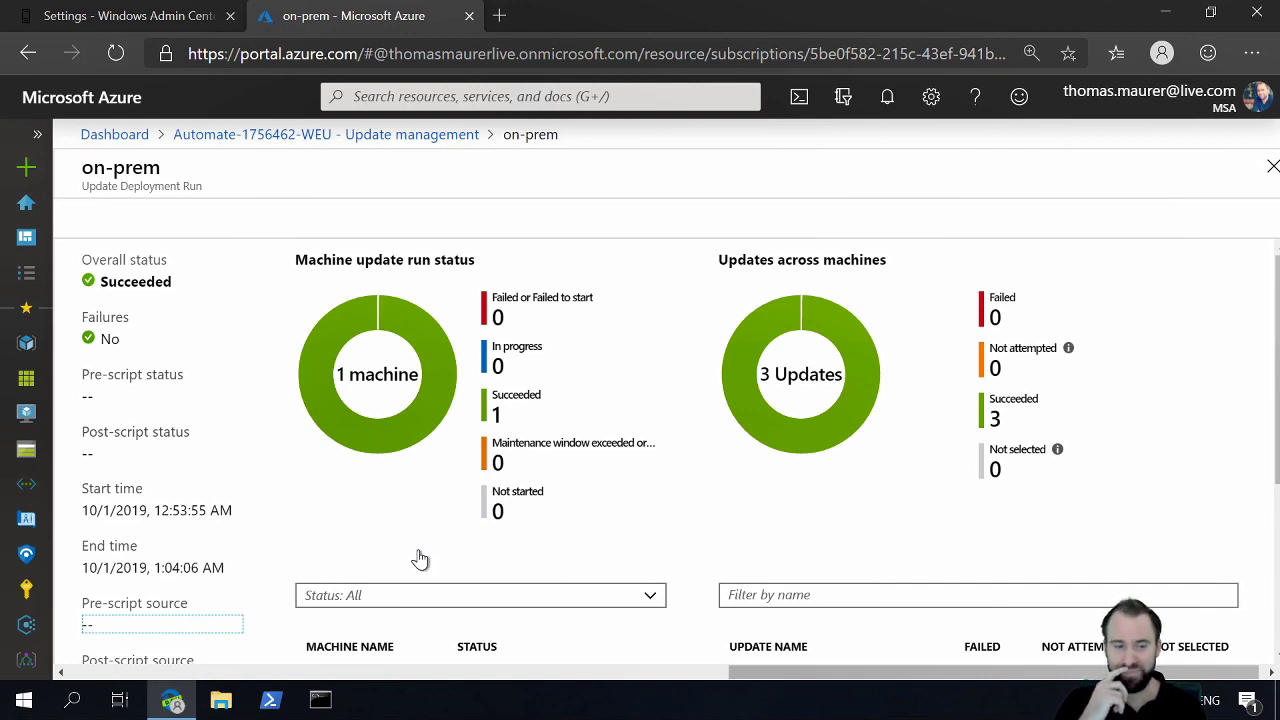
left_click(396, 150)
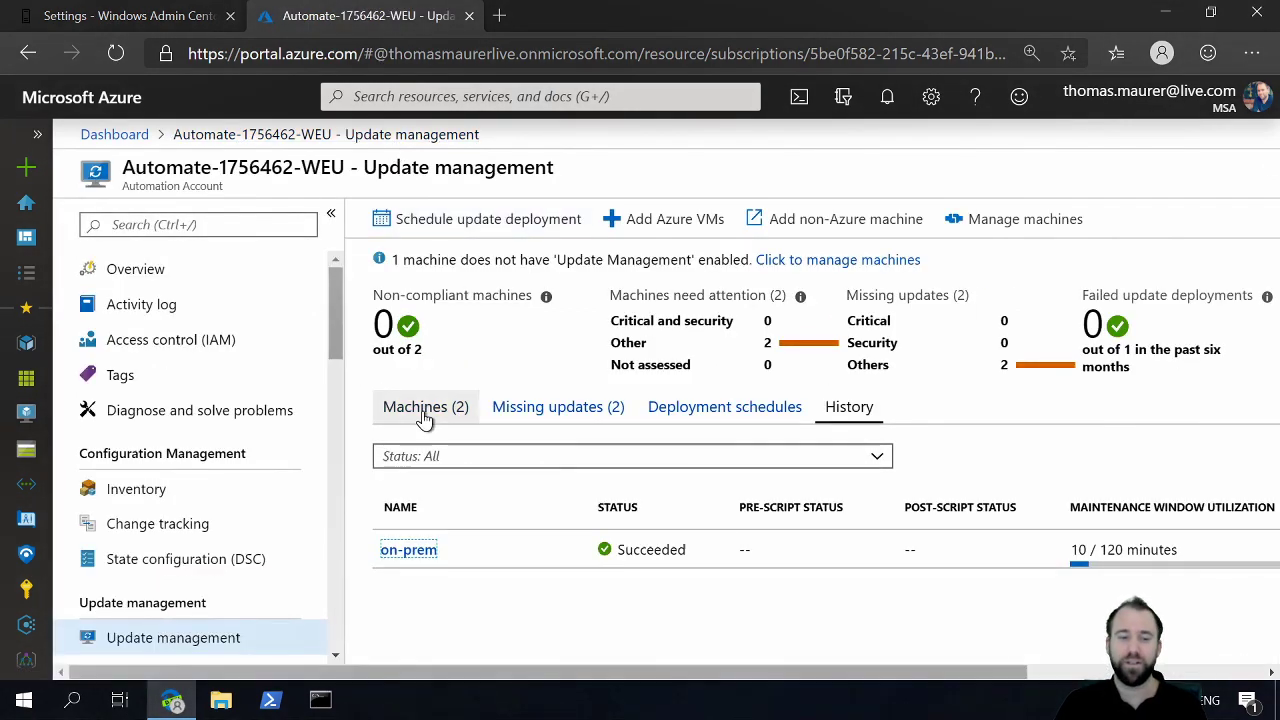
left_click(424, 410)
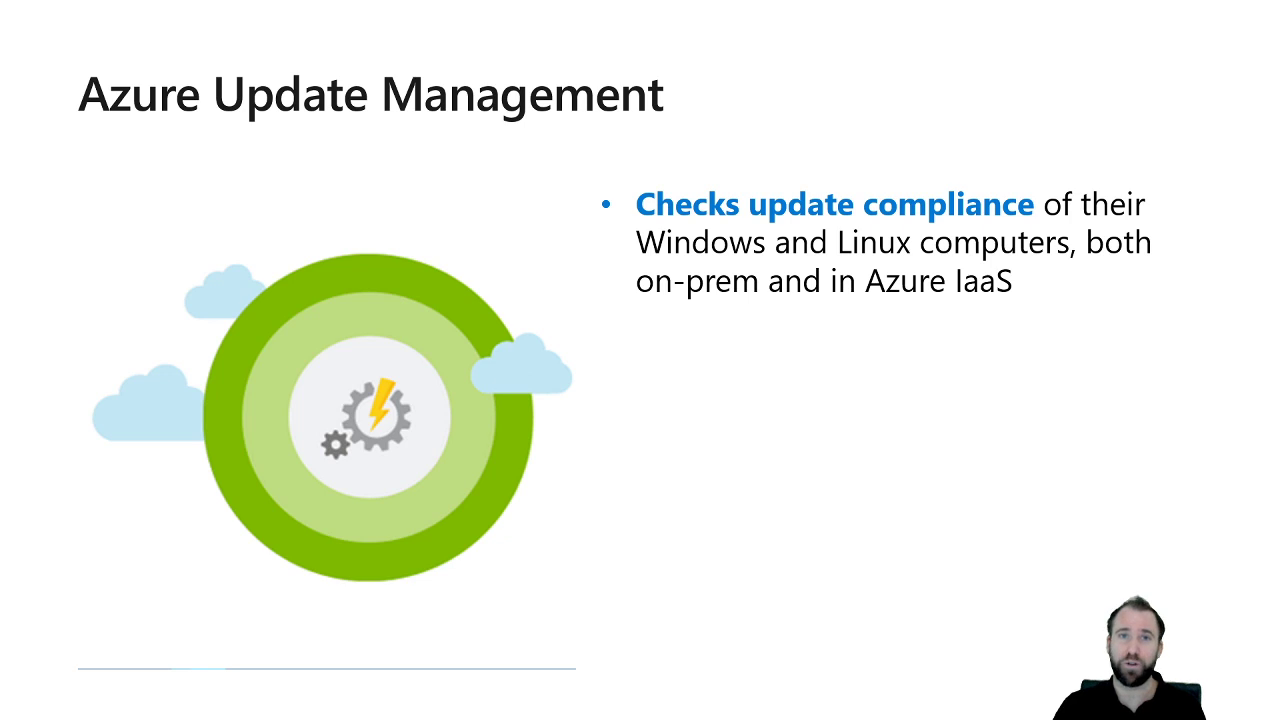
key("Right")
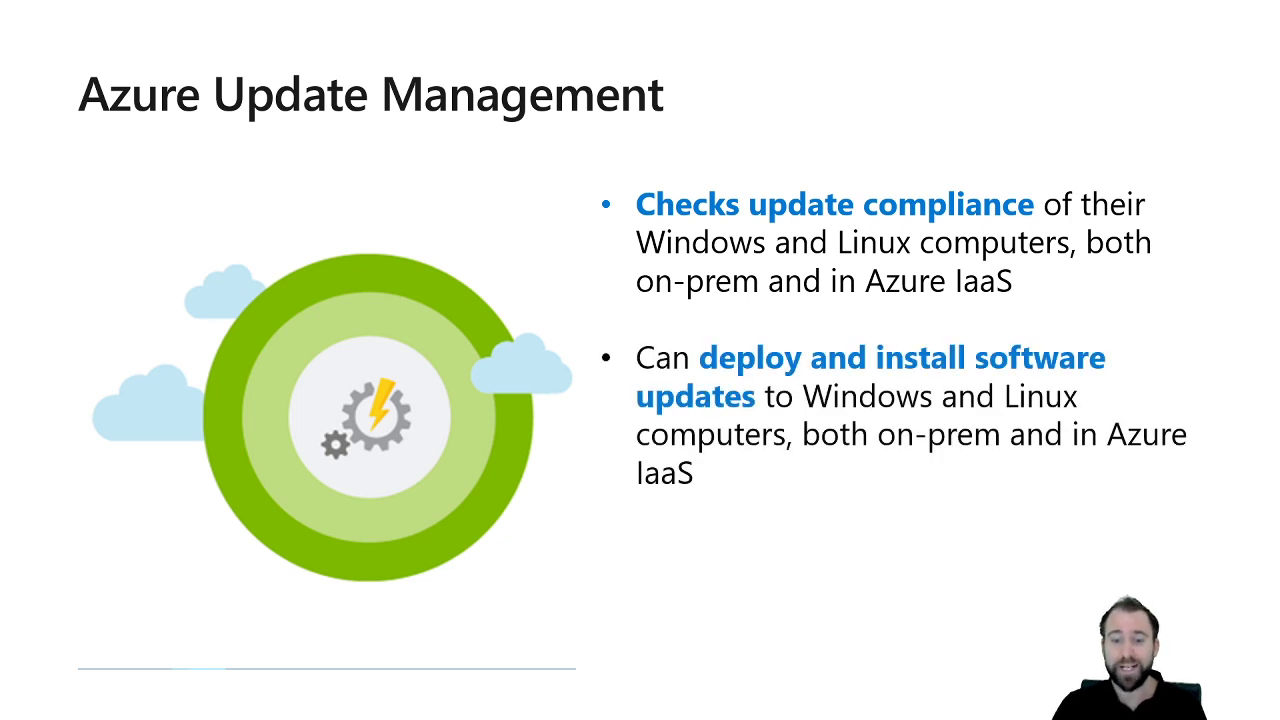
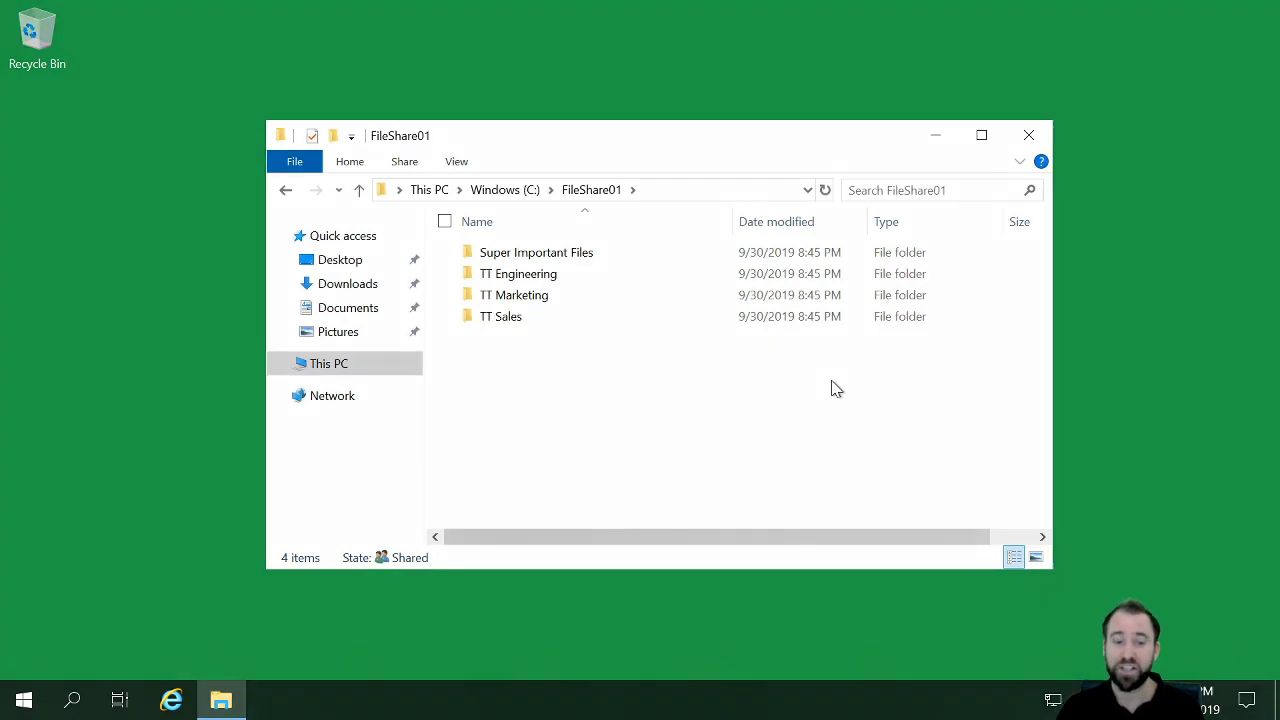
Step: Look through the Super Important Files folder in FileShare01, return to FileShare01, and switch to the Azure portal
double_click(556, 255)
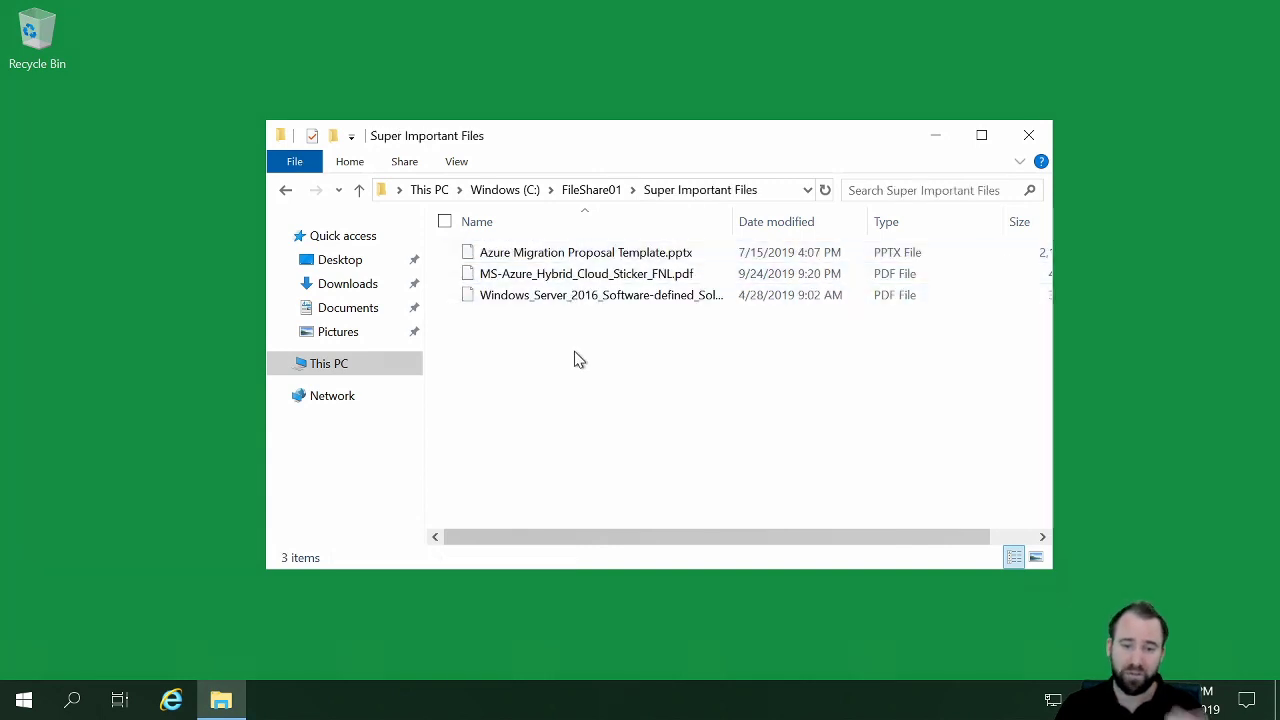
left_click(592, 190)
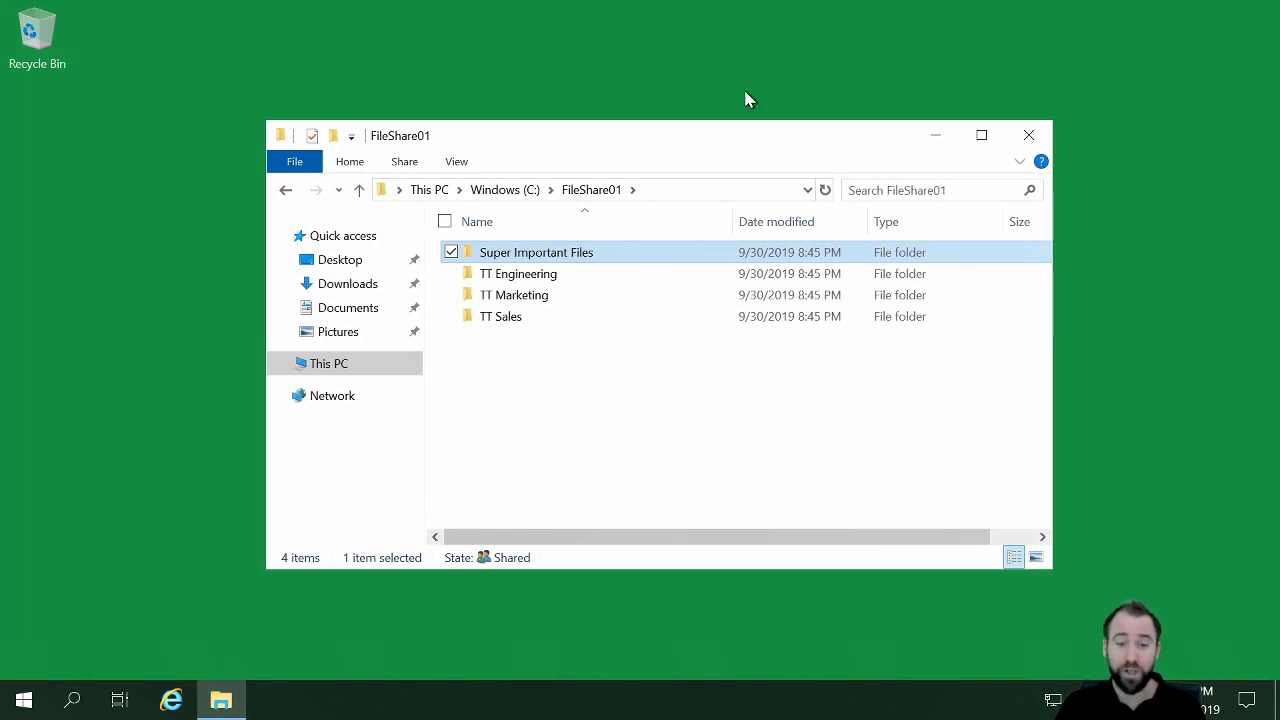
left_click(908, 13)
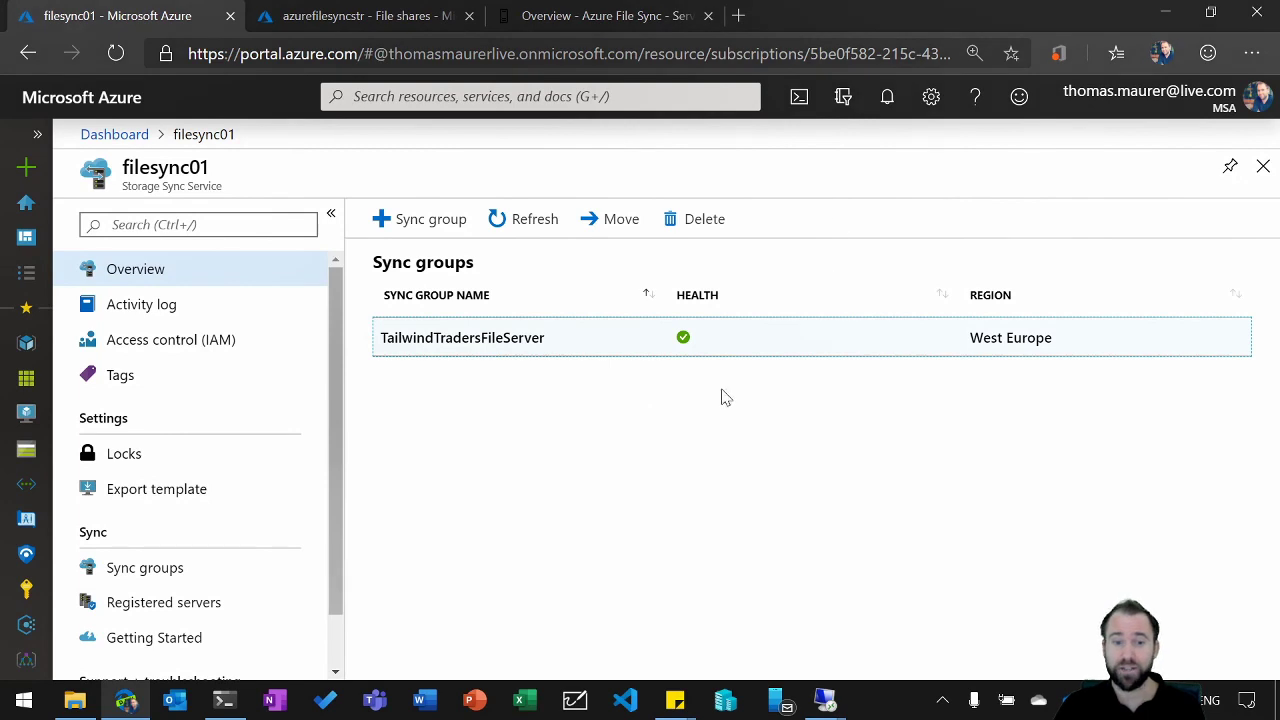
Step: Review the TailwindTradersFileServer sync group's endpoints and the contents of the ttfileshare01 share in the azurefilesyncstr storage account
left_click(662, 437)
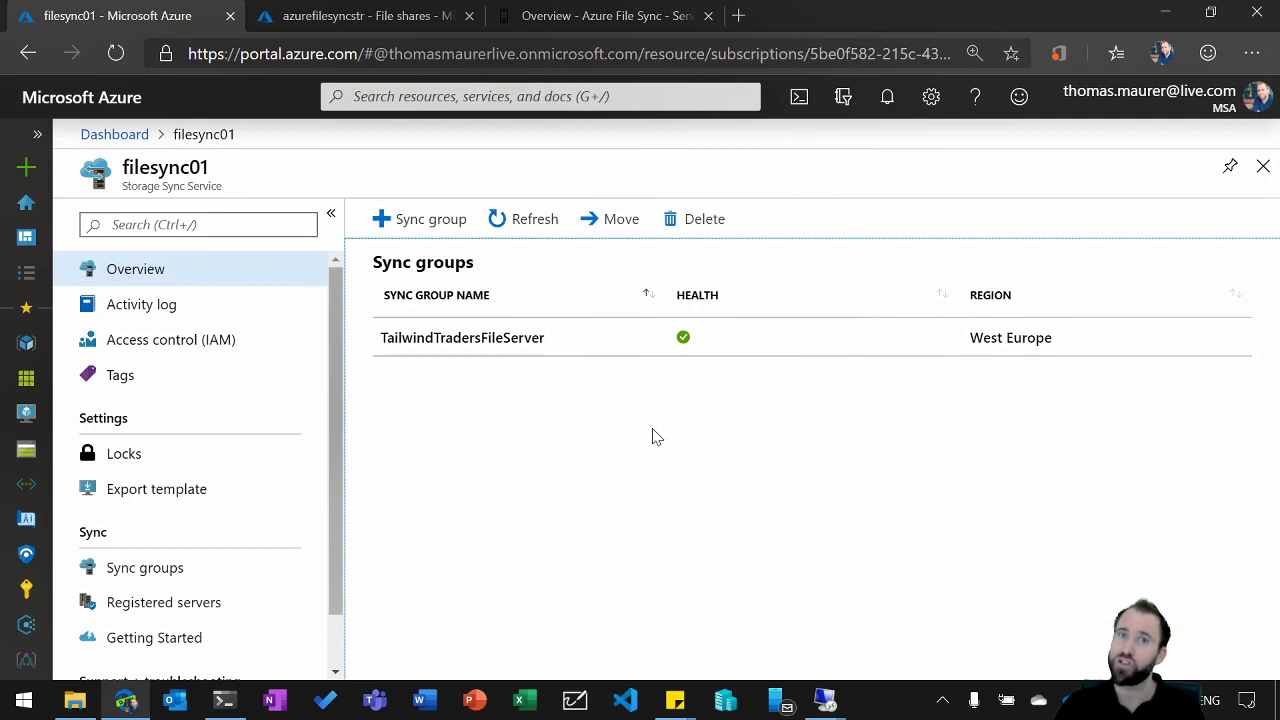
left_click(513, 345)
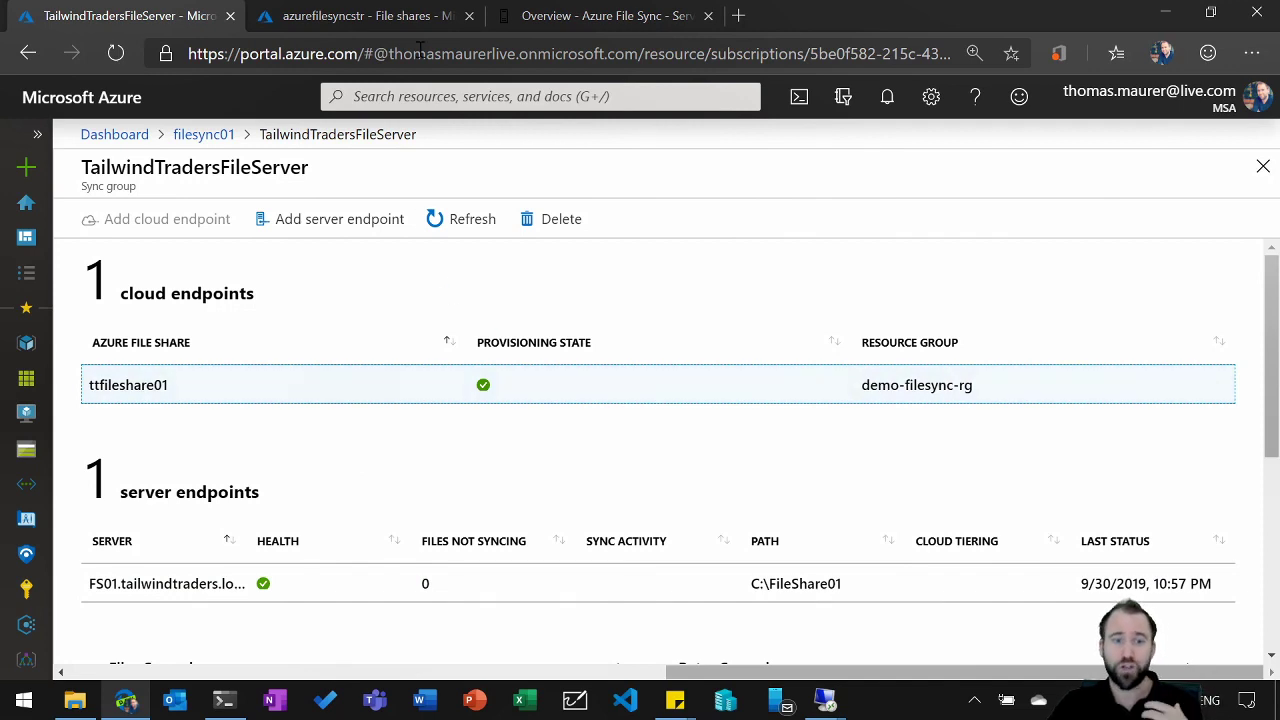
left_click(400, 18)
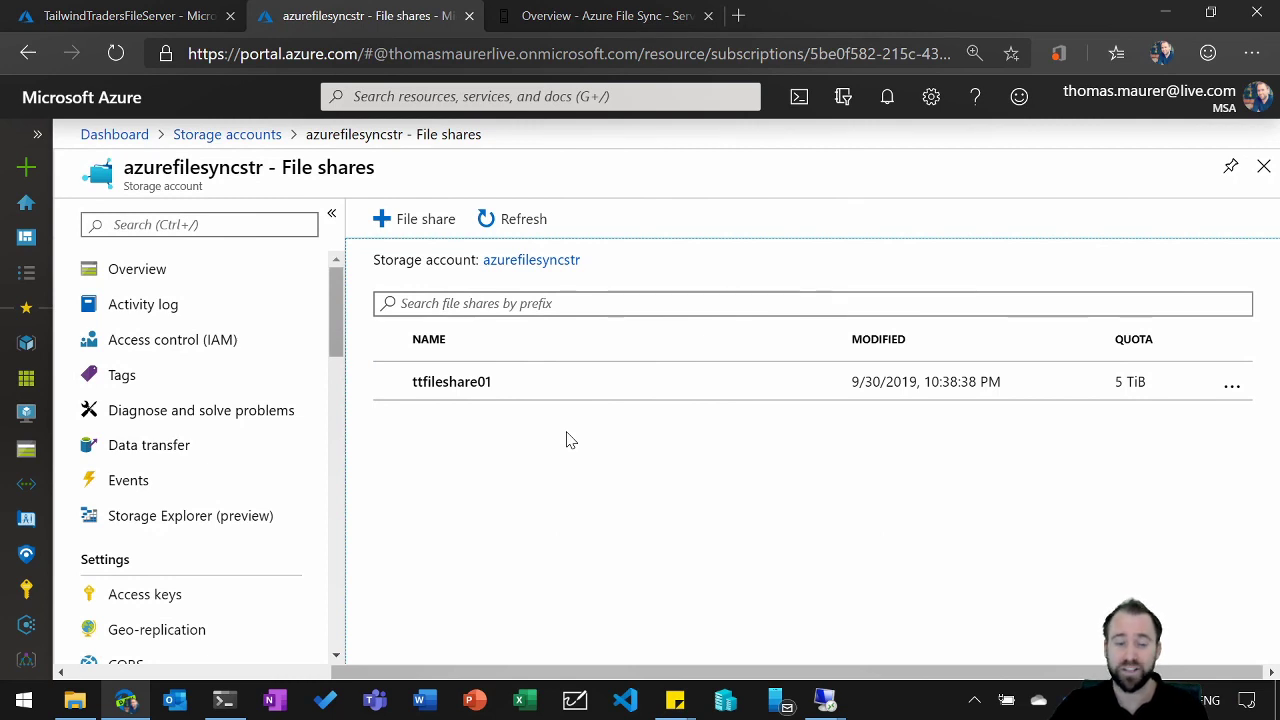
left_click(440, 379)
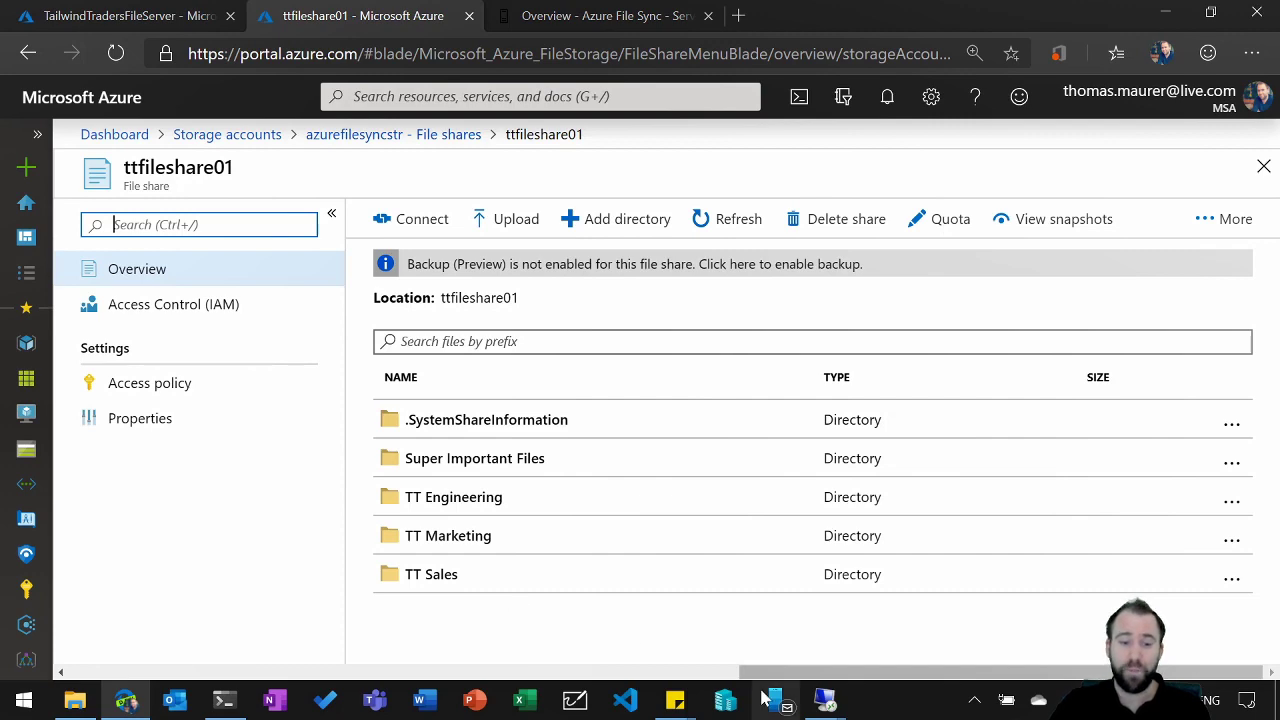
Step: Switch to the FS01 remote session and create a folder named Folder1 in C:\FileShare01
mouse_move(825, 700)
left_click(762, 654)
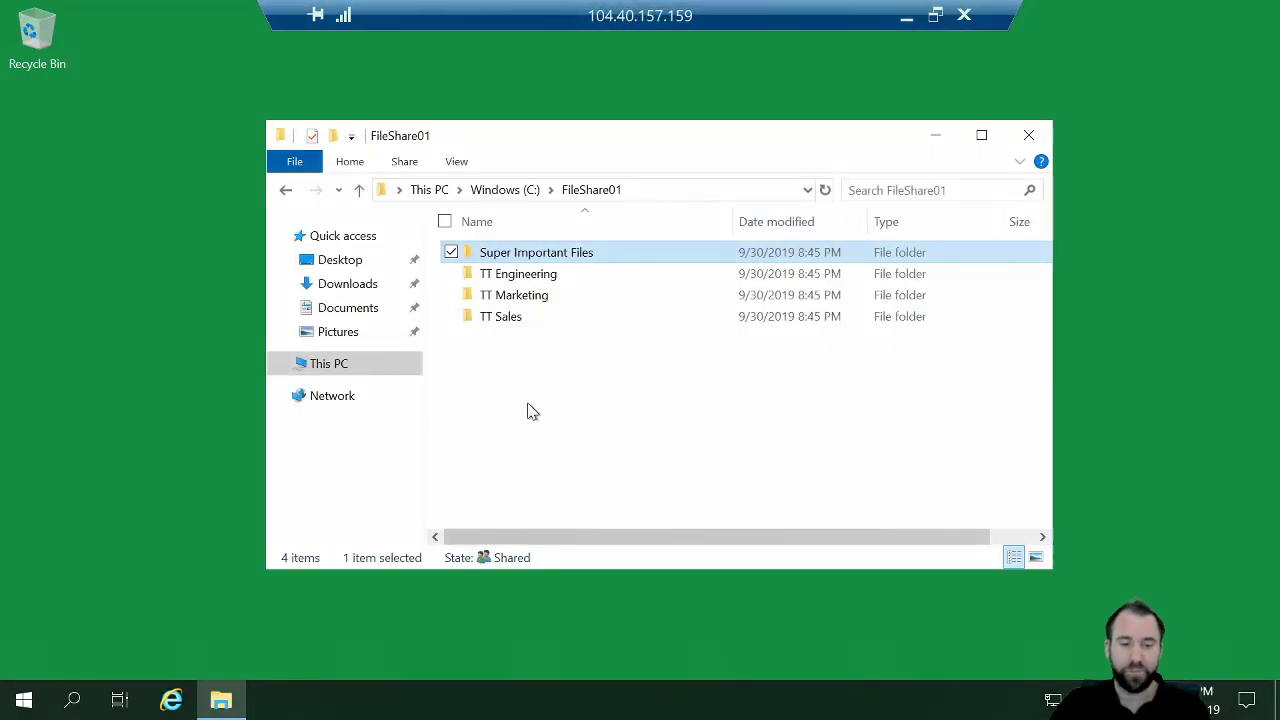
left_click(530, 372)
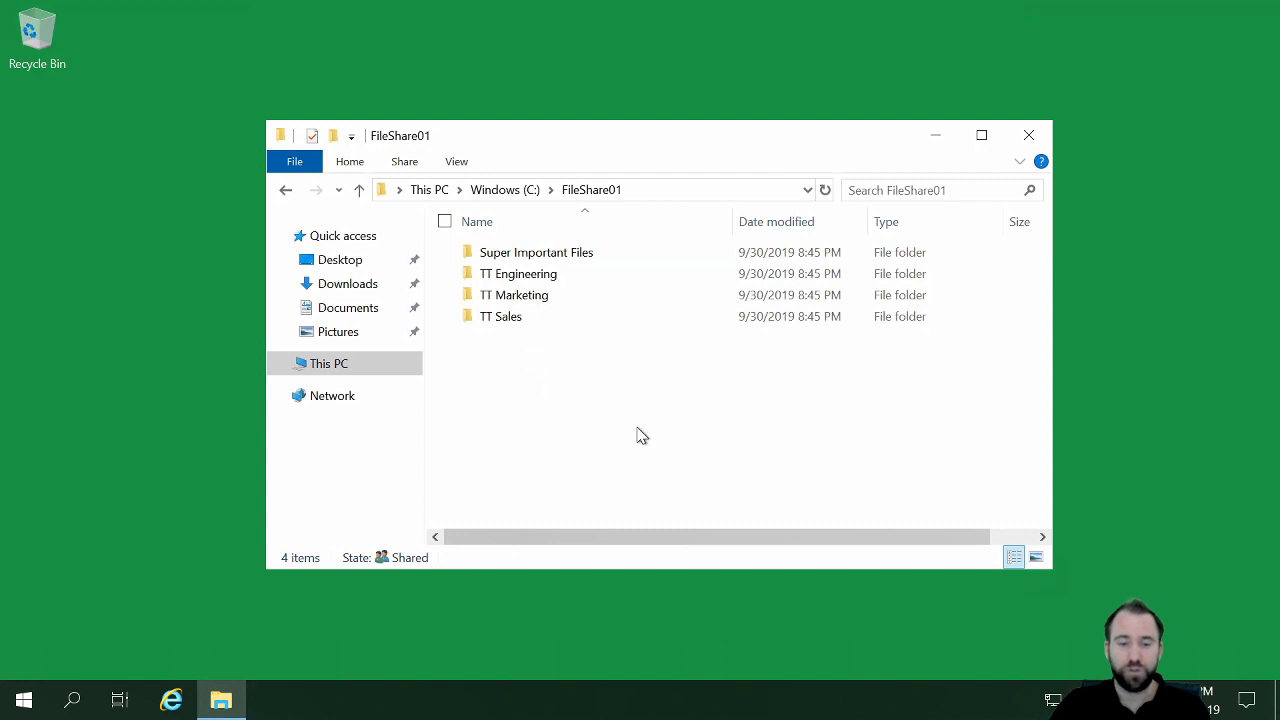
right_click(526, 363)
mouse_move(486, 600)
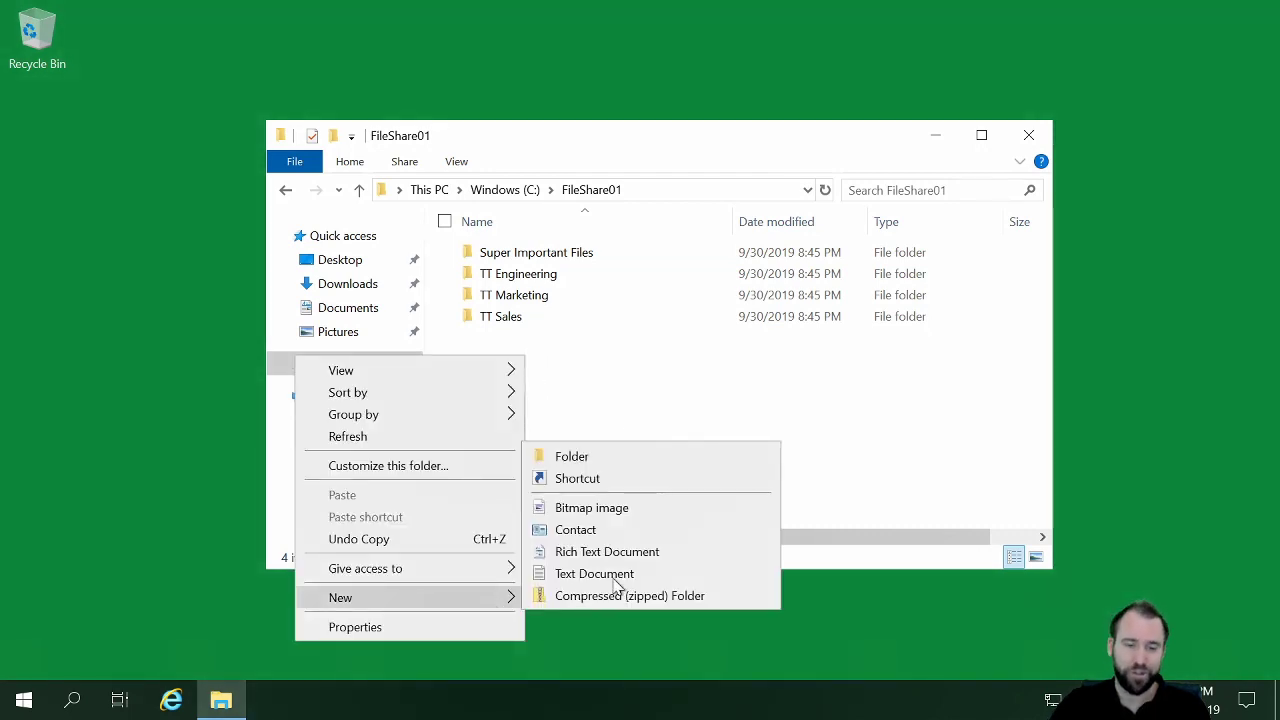
left_click(630, 455)
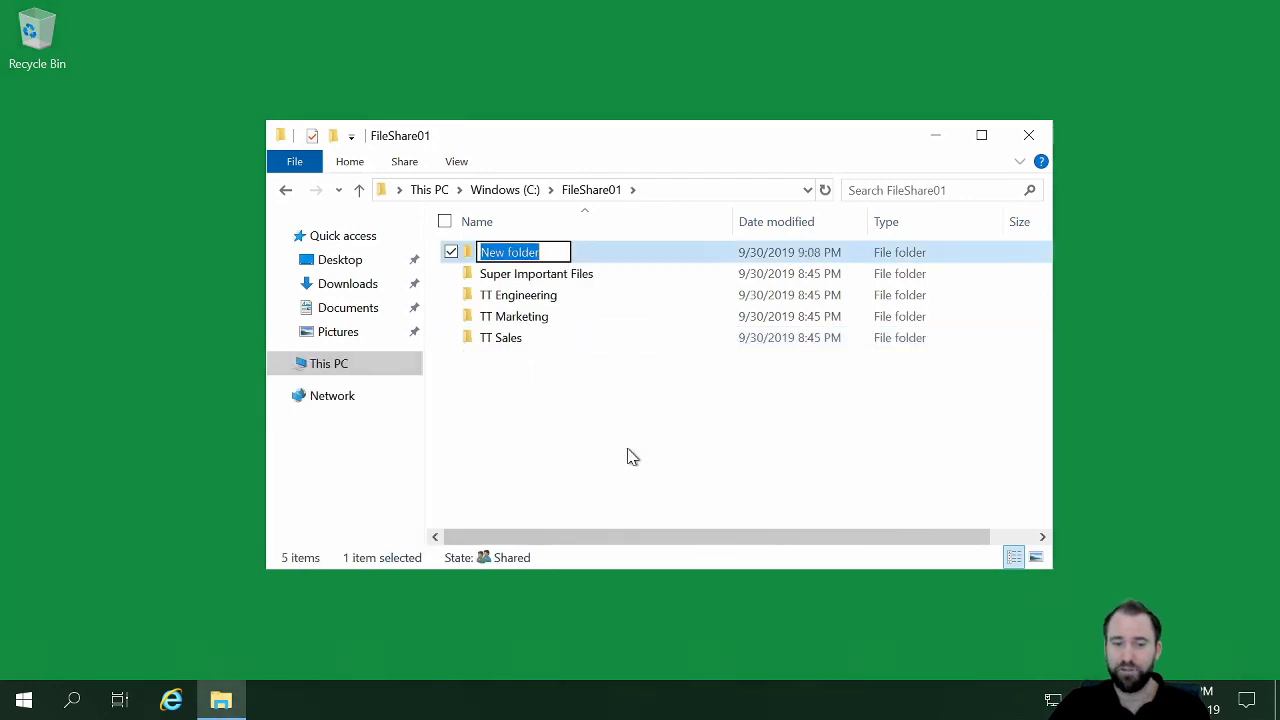
type("Folder1")
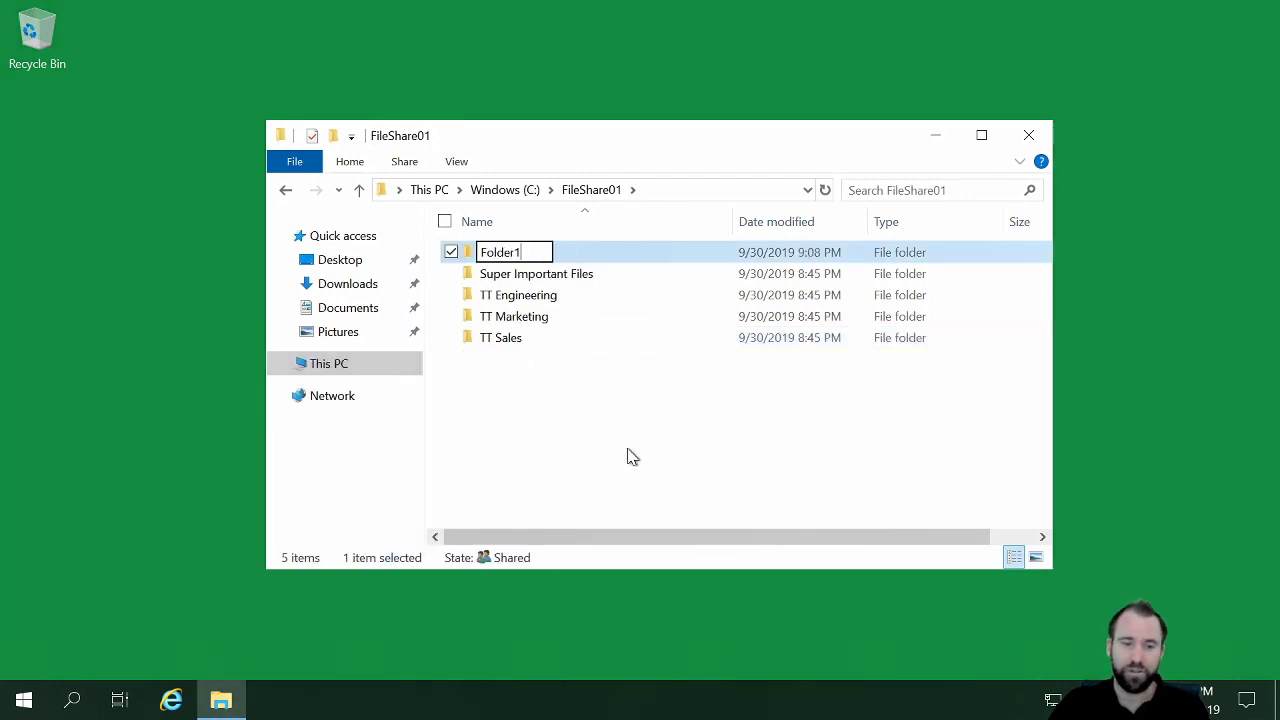
key("Return")
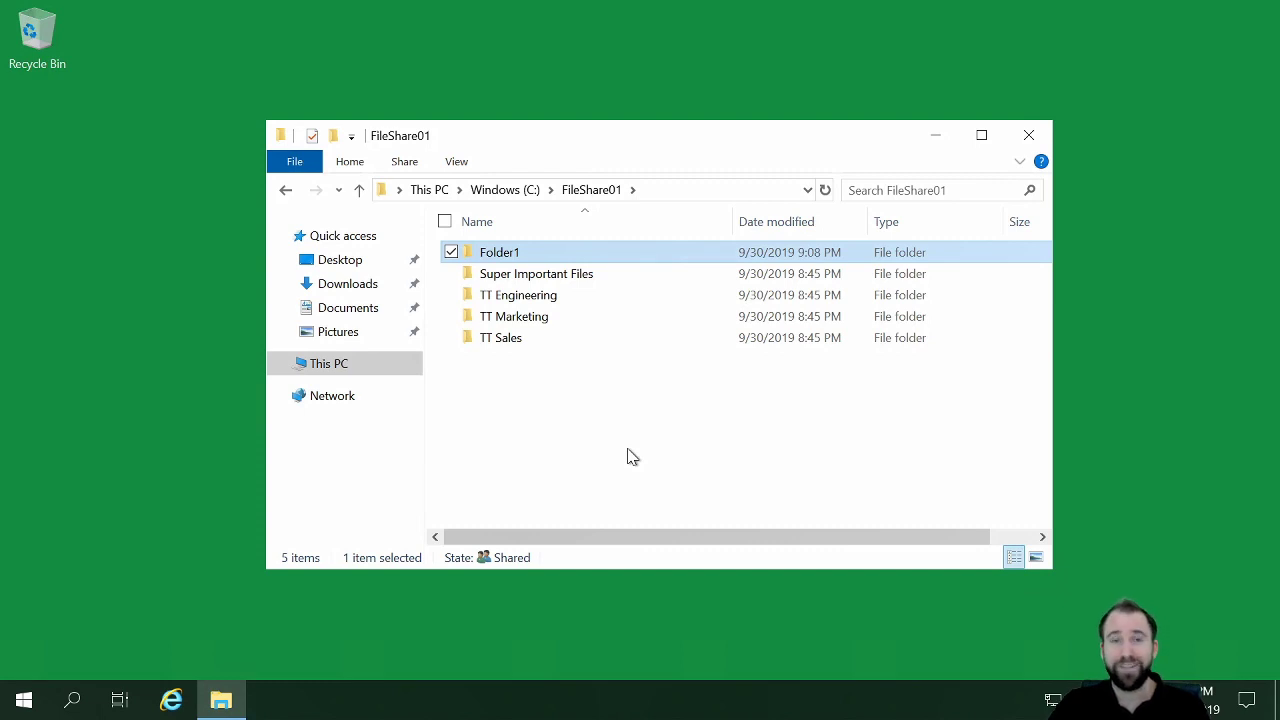
Step: Return to the Azure portal and refresh the ttfileshare01 file list to check whether Folder1 has synced
mouse_move(812, 12)
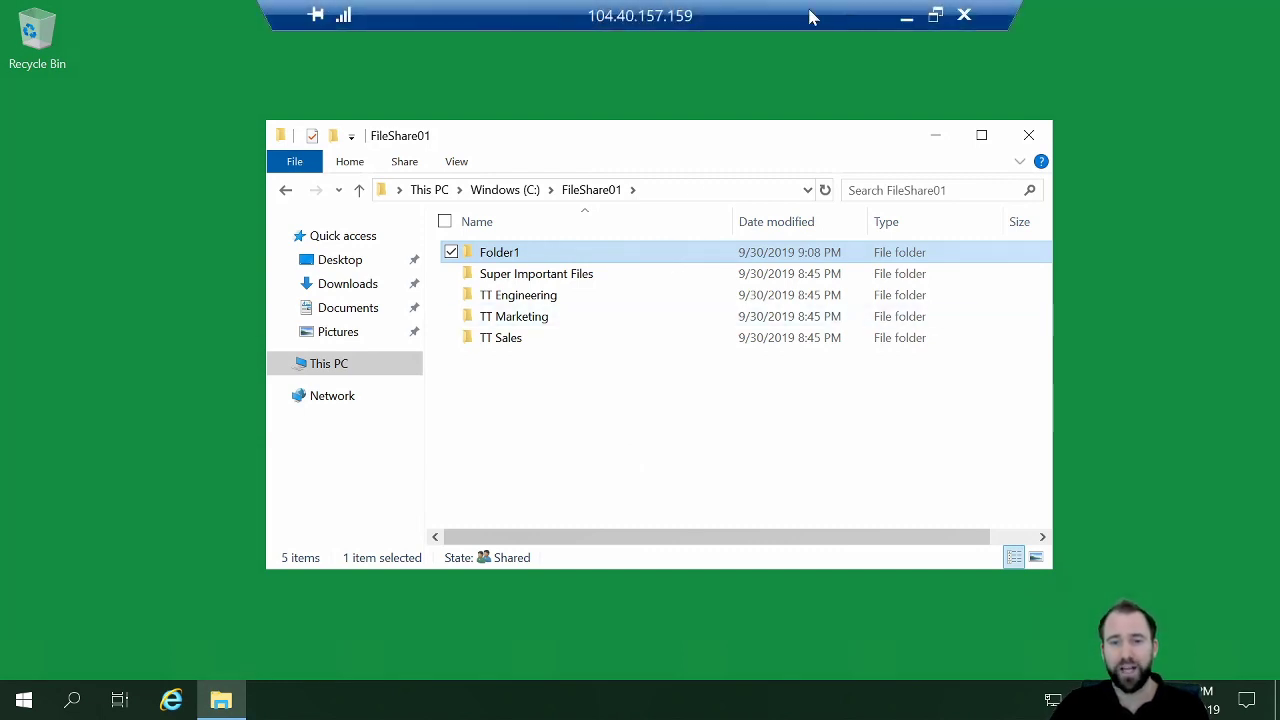
left_click(908, 16)
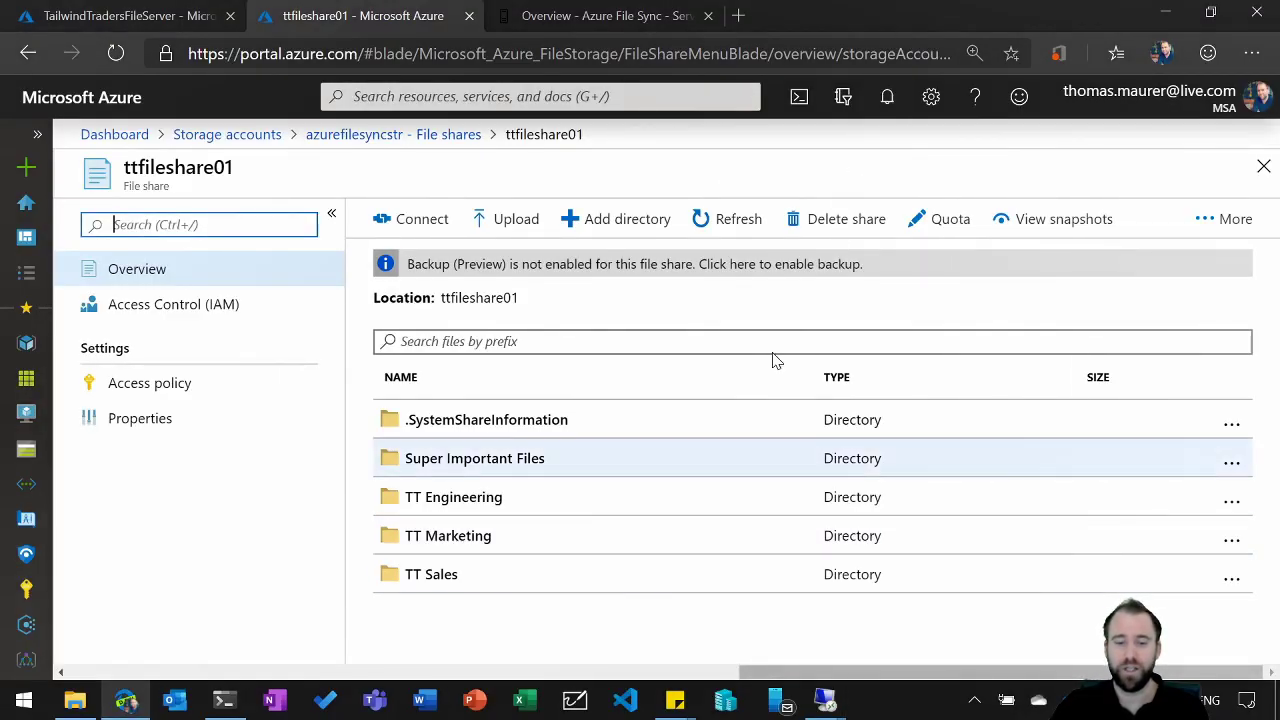
left_click(751, 226)
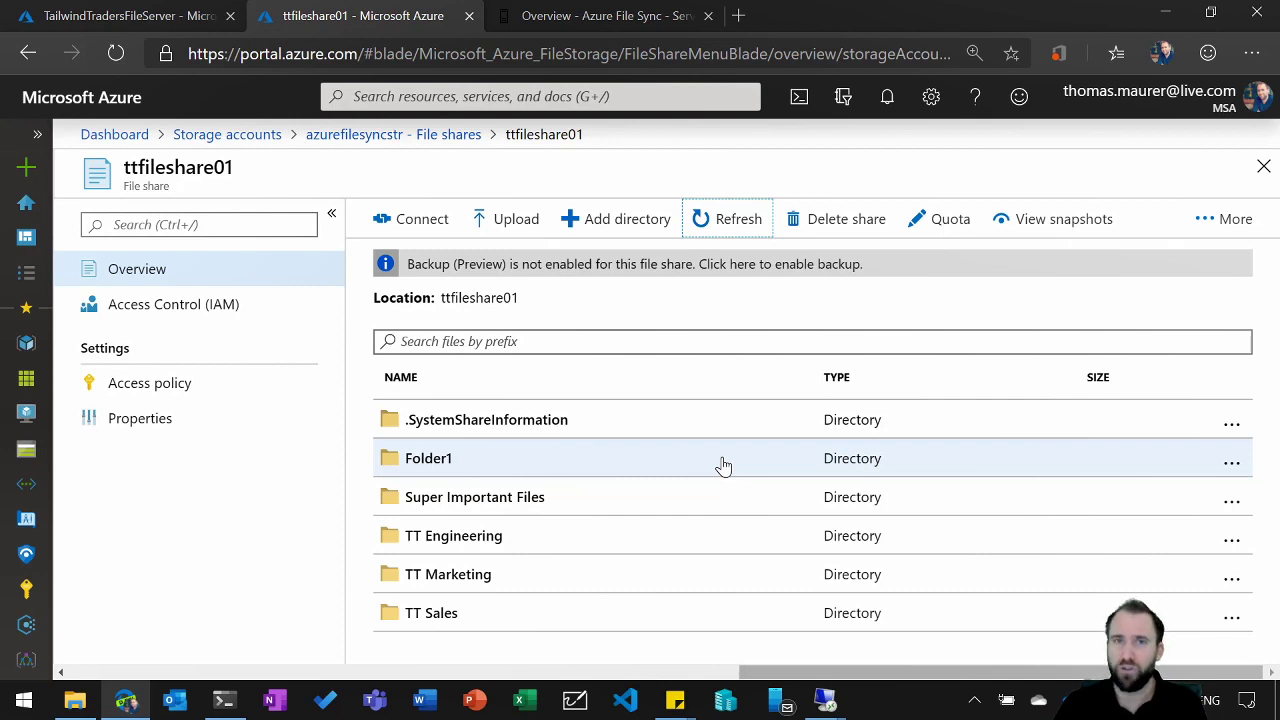
Step: Review the TailwindTradersFileServer sync group again and check the FileShare02 folder in the FS02 remote session
left_click(175, 22)
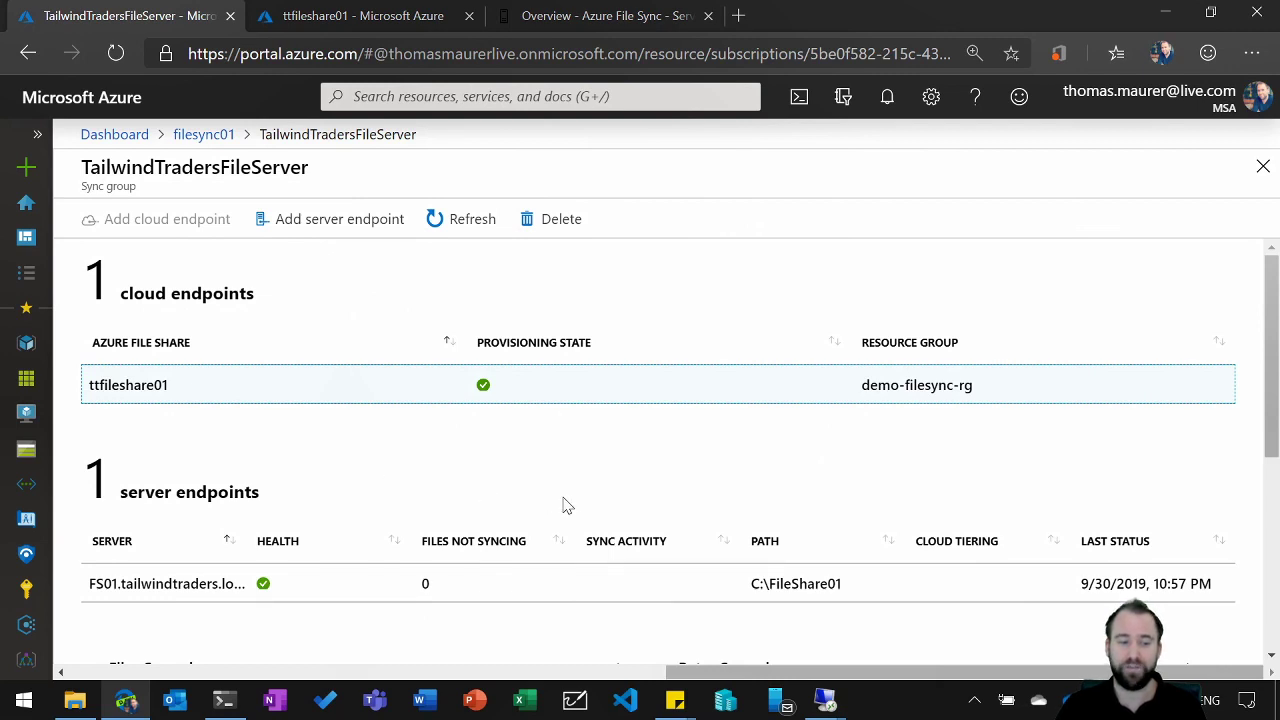
mouse_move(824, 708)
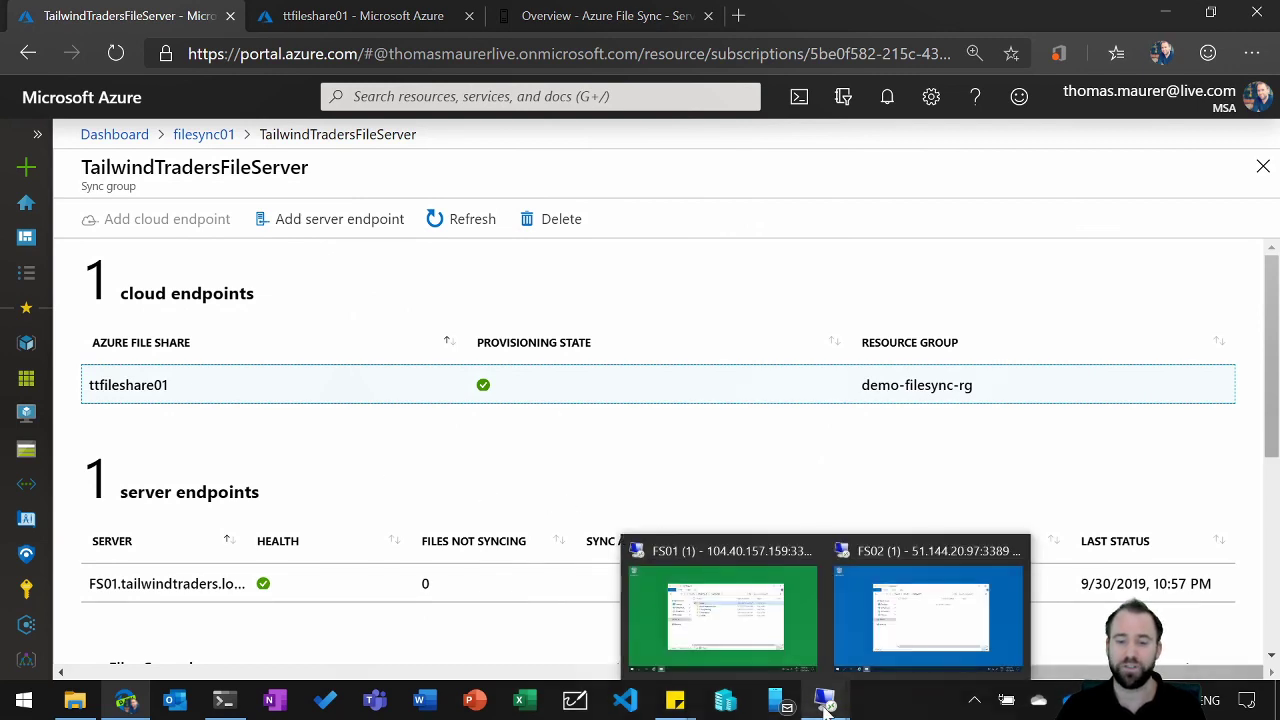
left_click(888, 644)
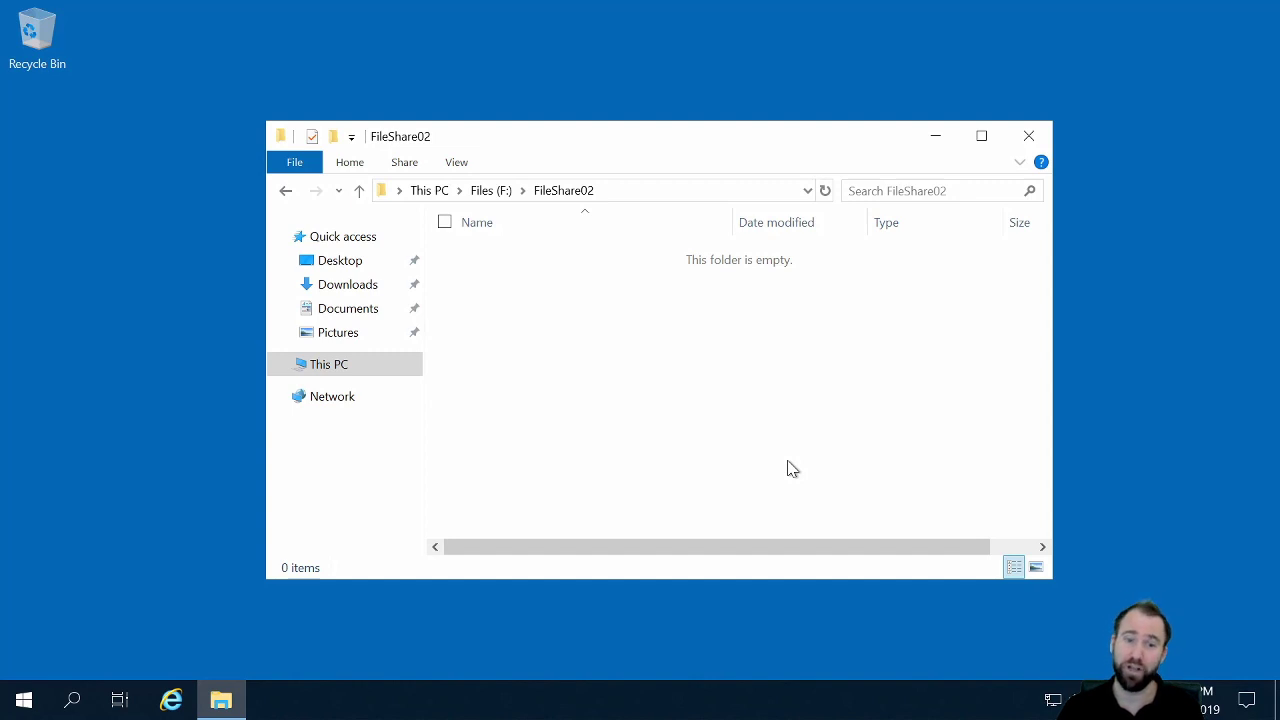
mouse_move(814, 8)
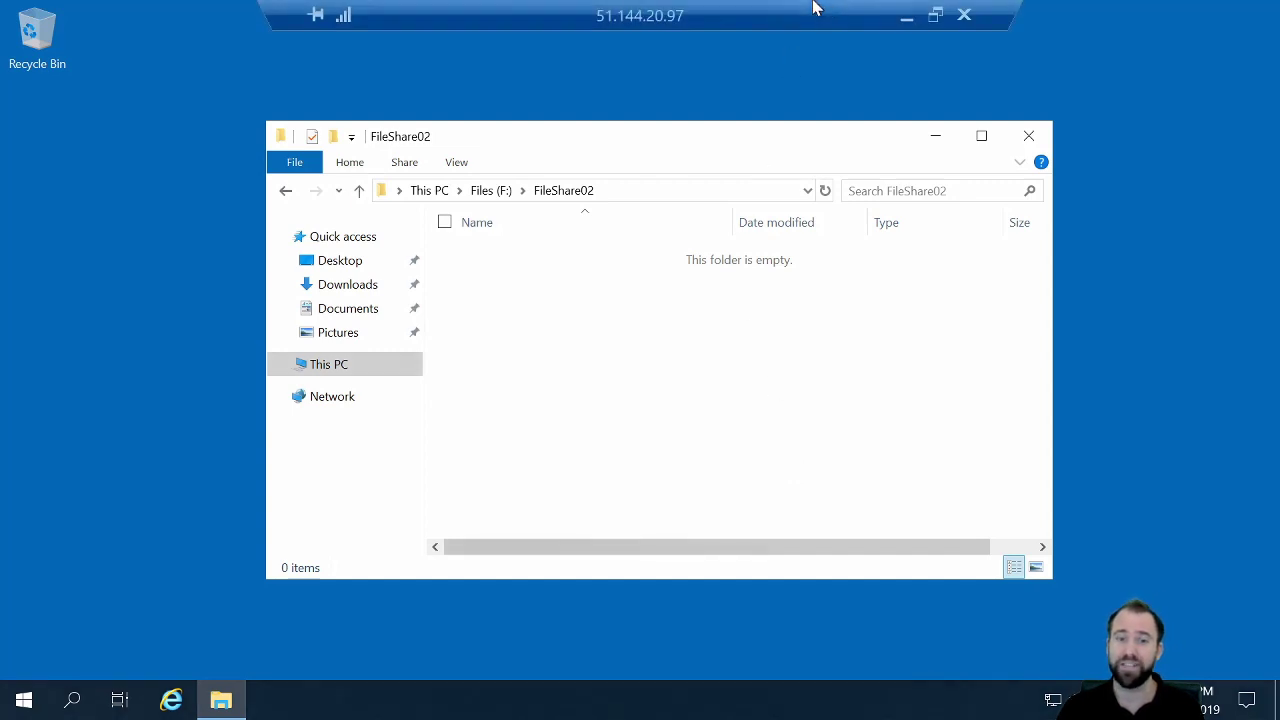
left_click(896, 12)
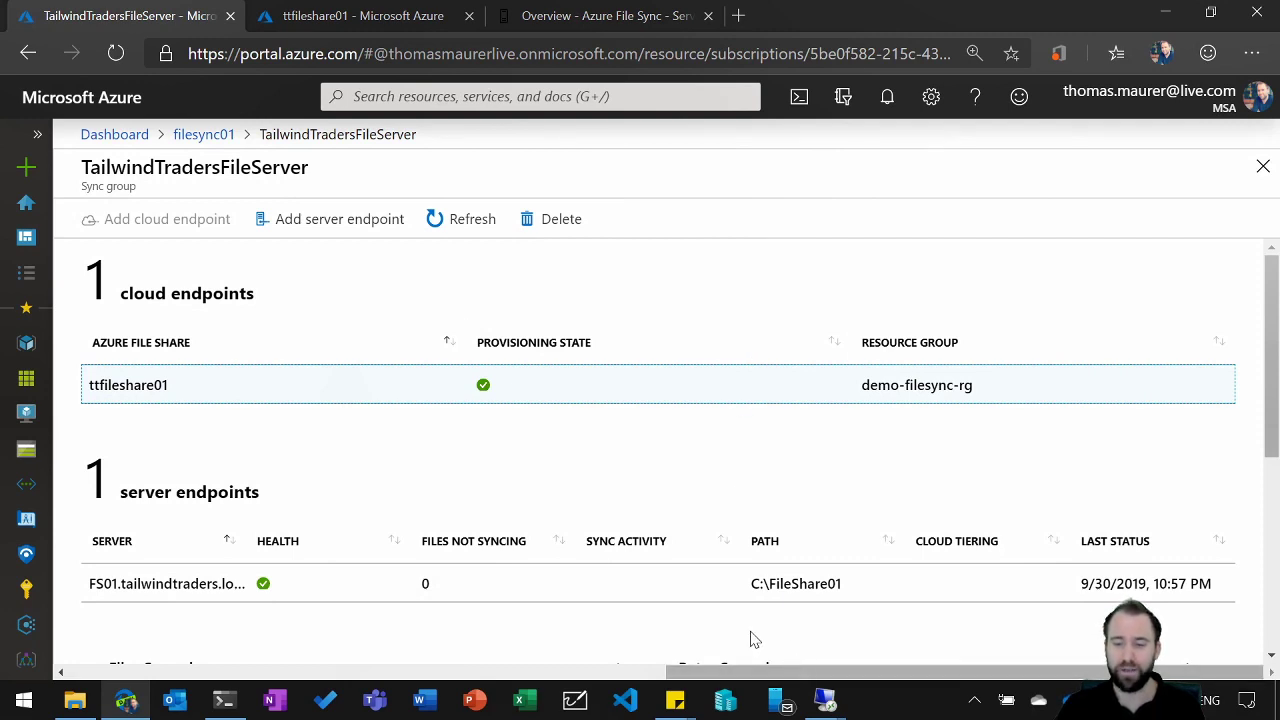
Step: Switch to Windows Admin Center, connect to fs02.tailwindtraders.local, and open its Azure File Sync tool
left_click(630, 16)
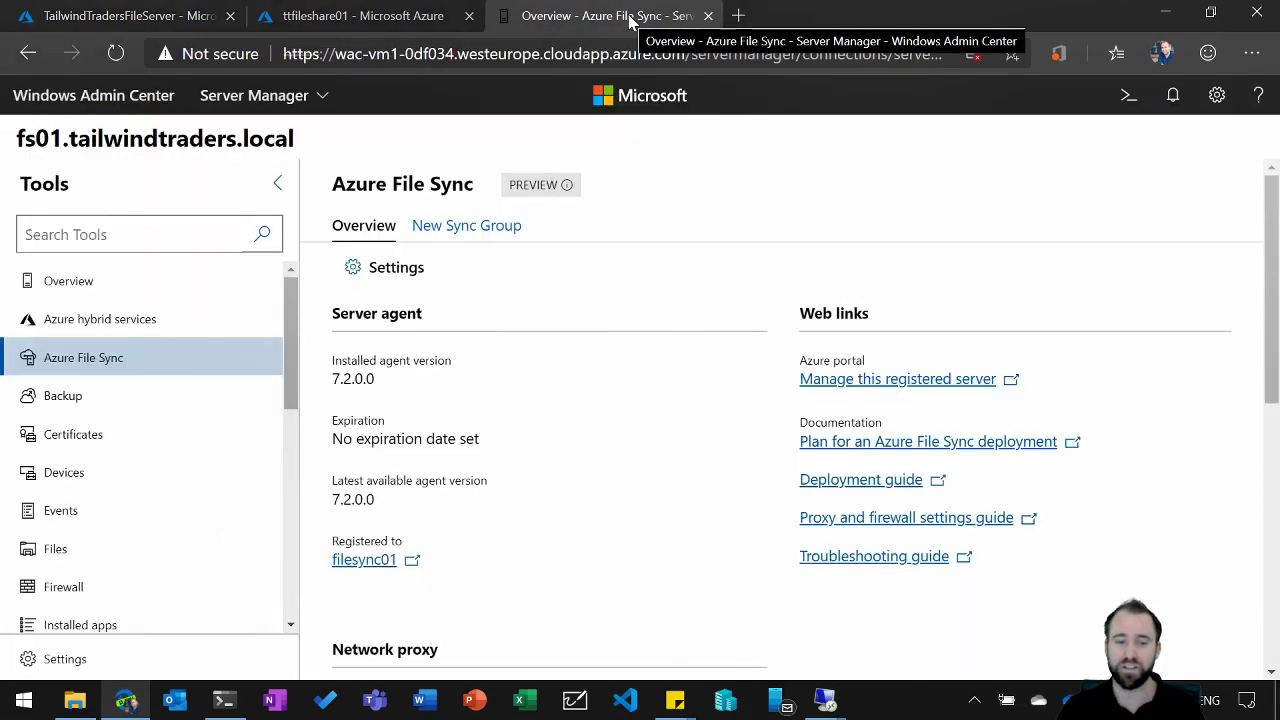
left_click(140, 100)
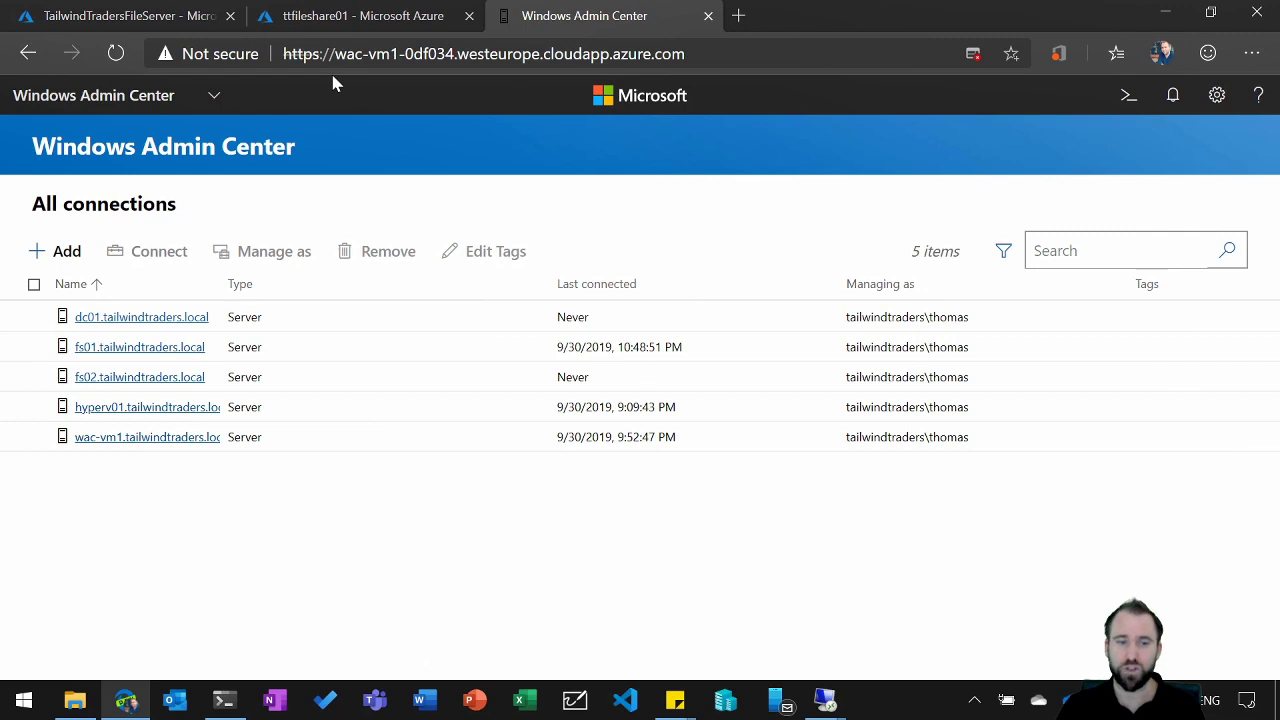
left_click(125, 17)
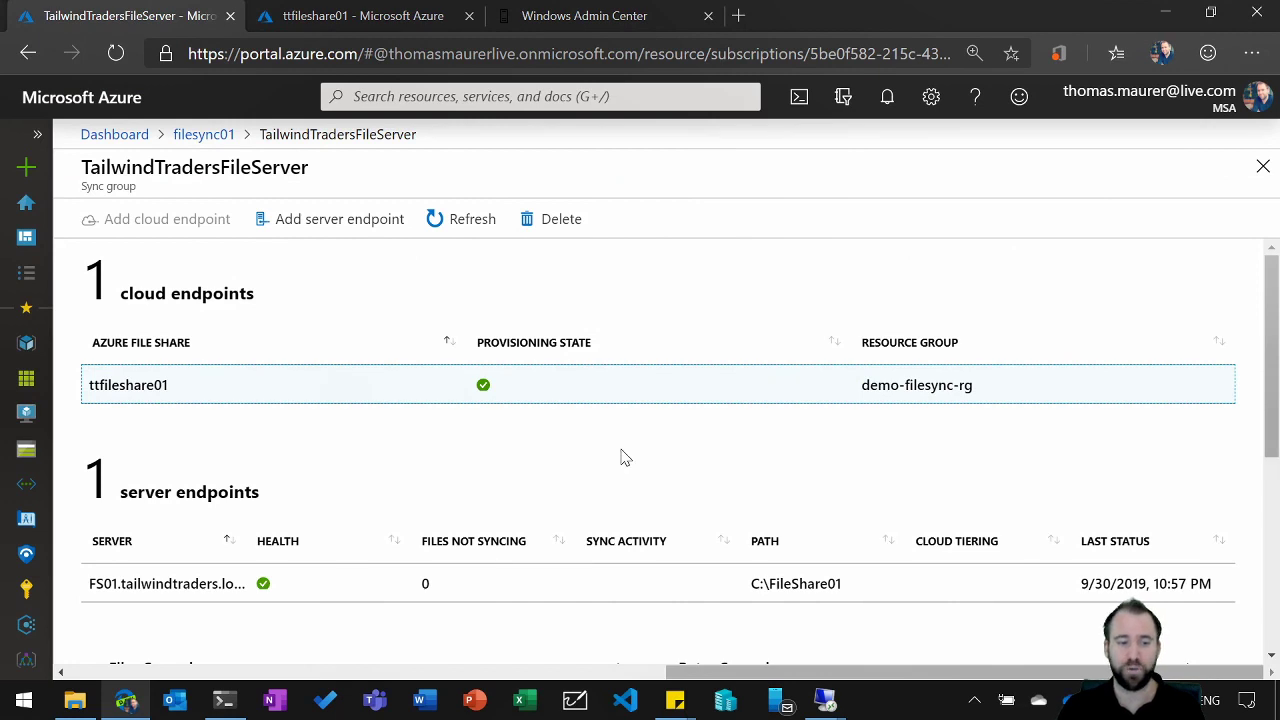
left_click(579, 18)
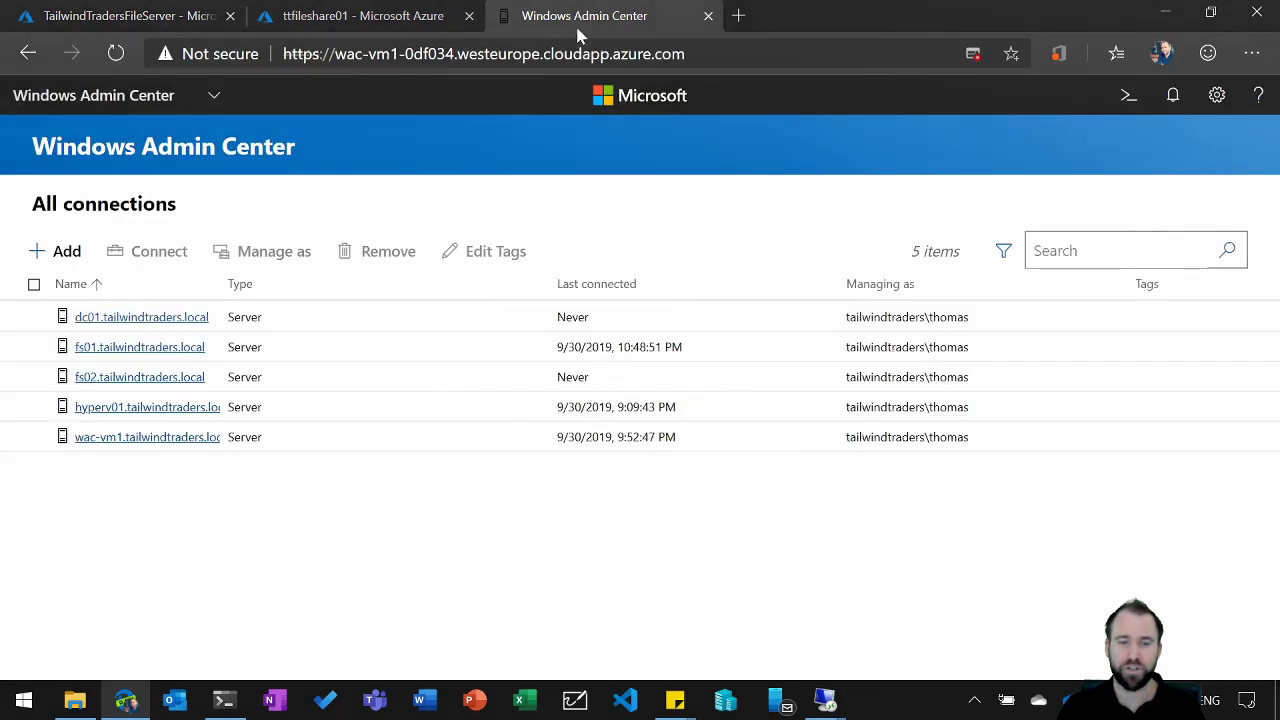
left_click(176, 378)
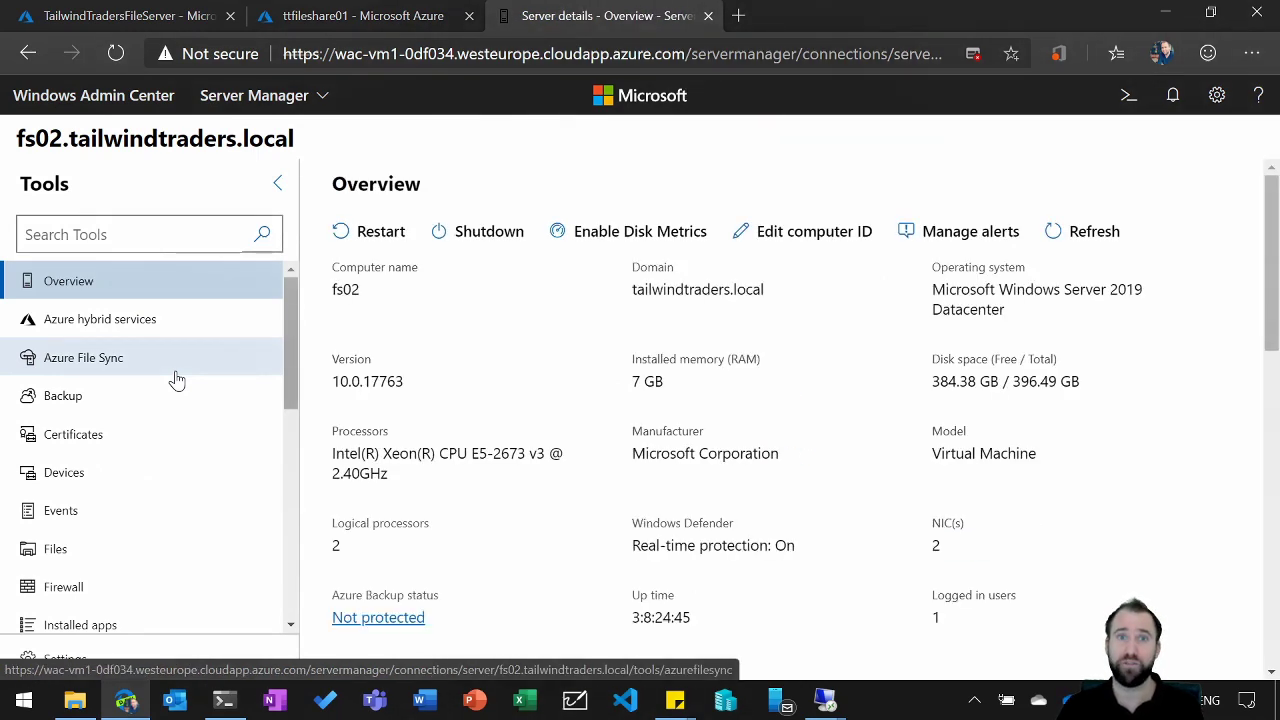
left_click(170, 376)
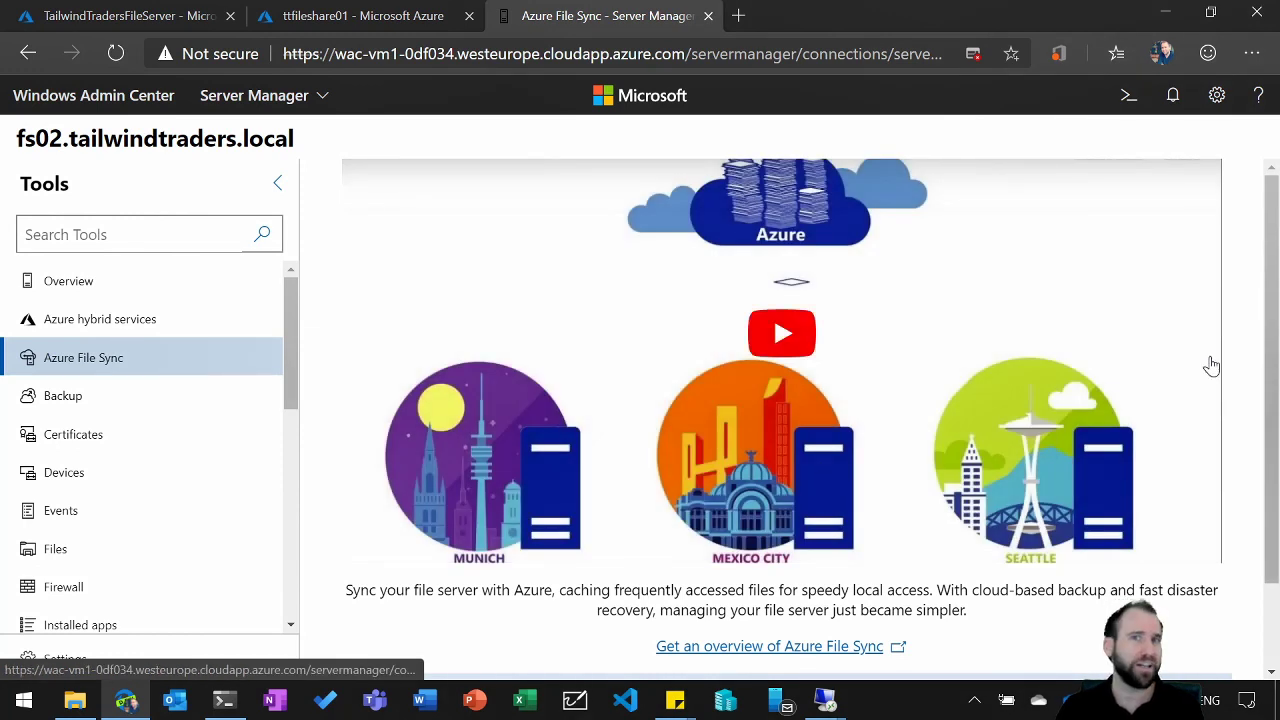
Step: Set up Azure File Sync on fs02 by installing the sync agent with Microsoft Update and automatic agent updates enabled for Tuesday at 6:00 PM
scroll(1211, 366, "down", 1)
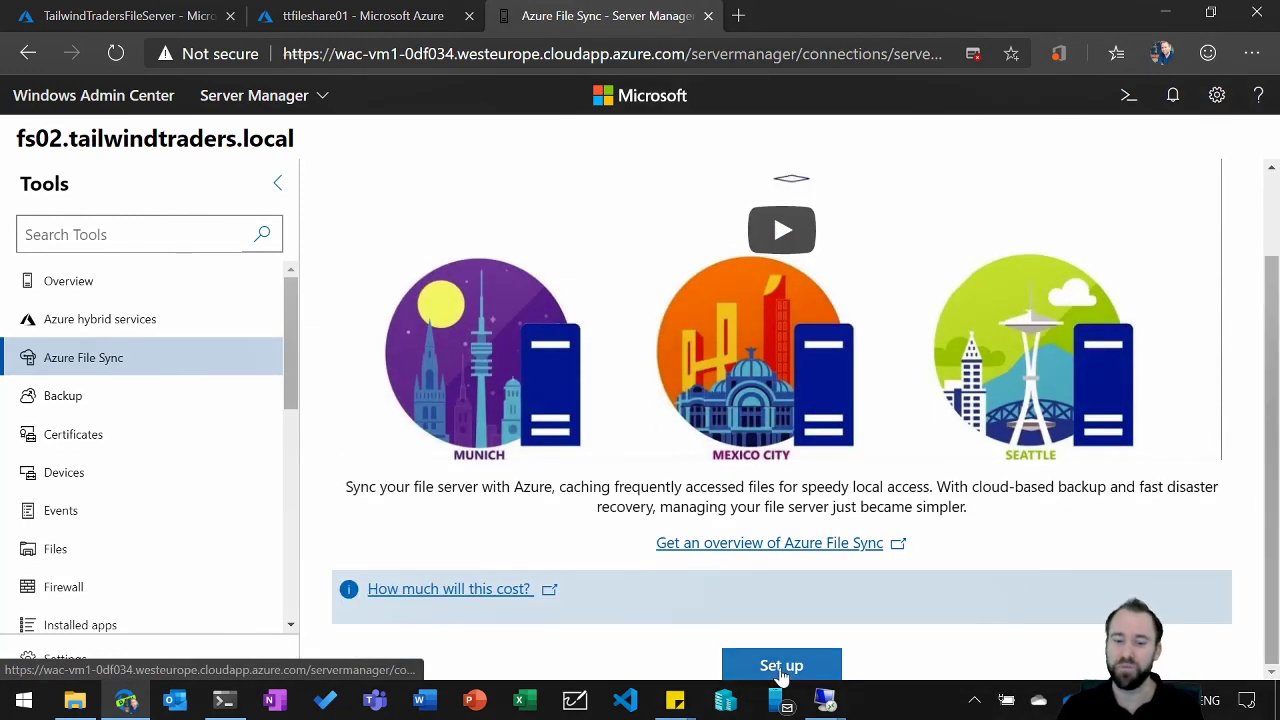
left_click(781, 666)
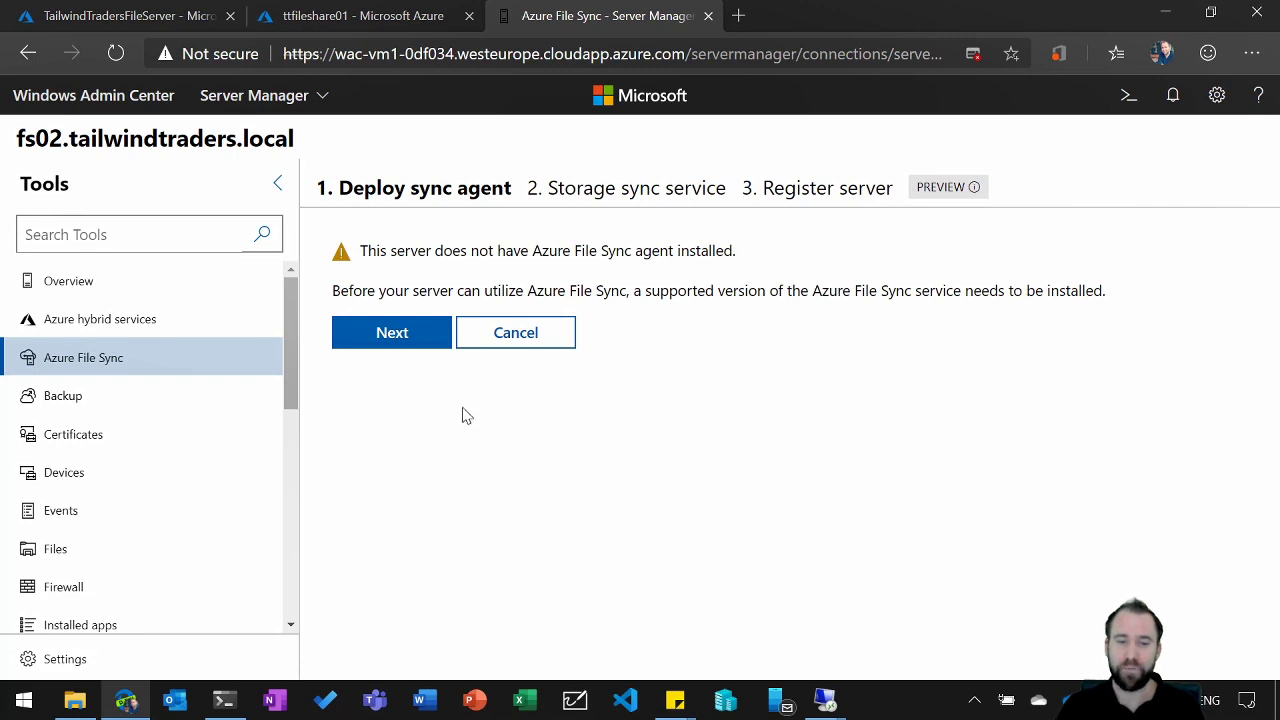
left_click(388, 340)
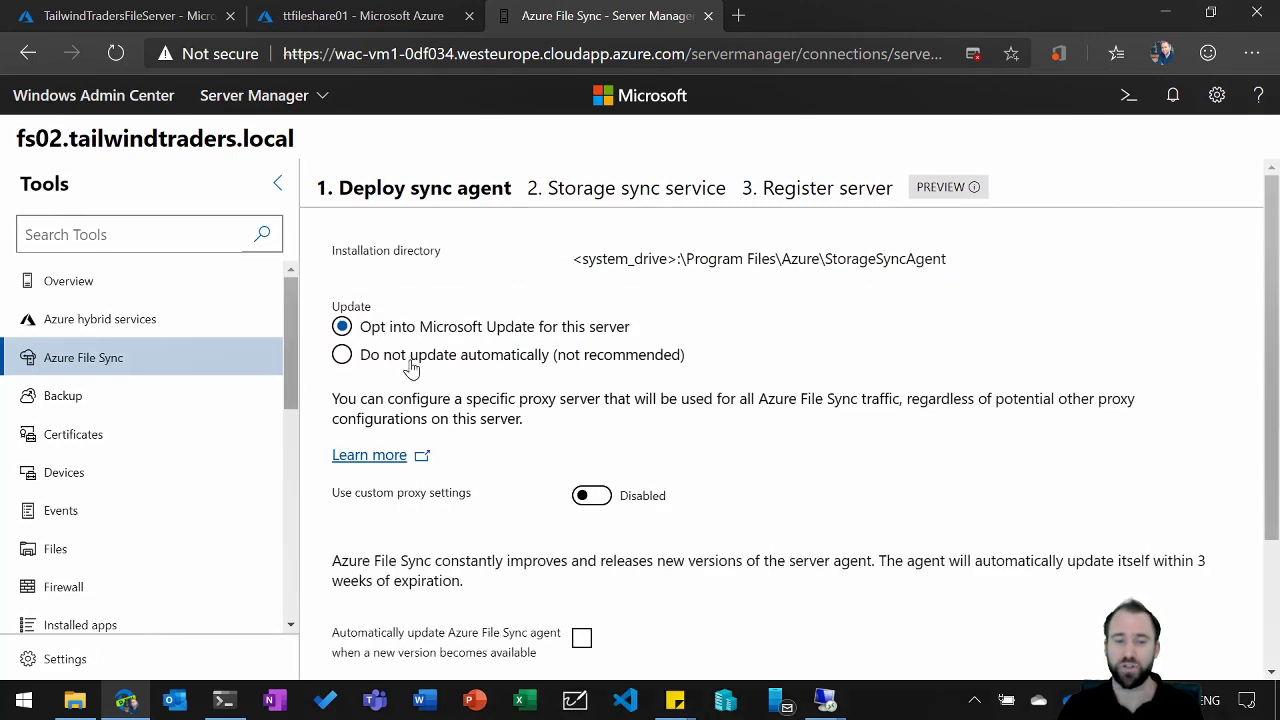
left_click(584, 639)
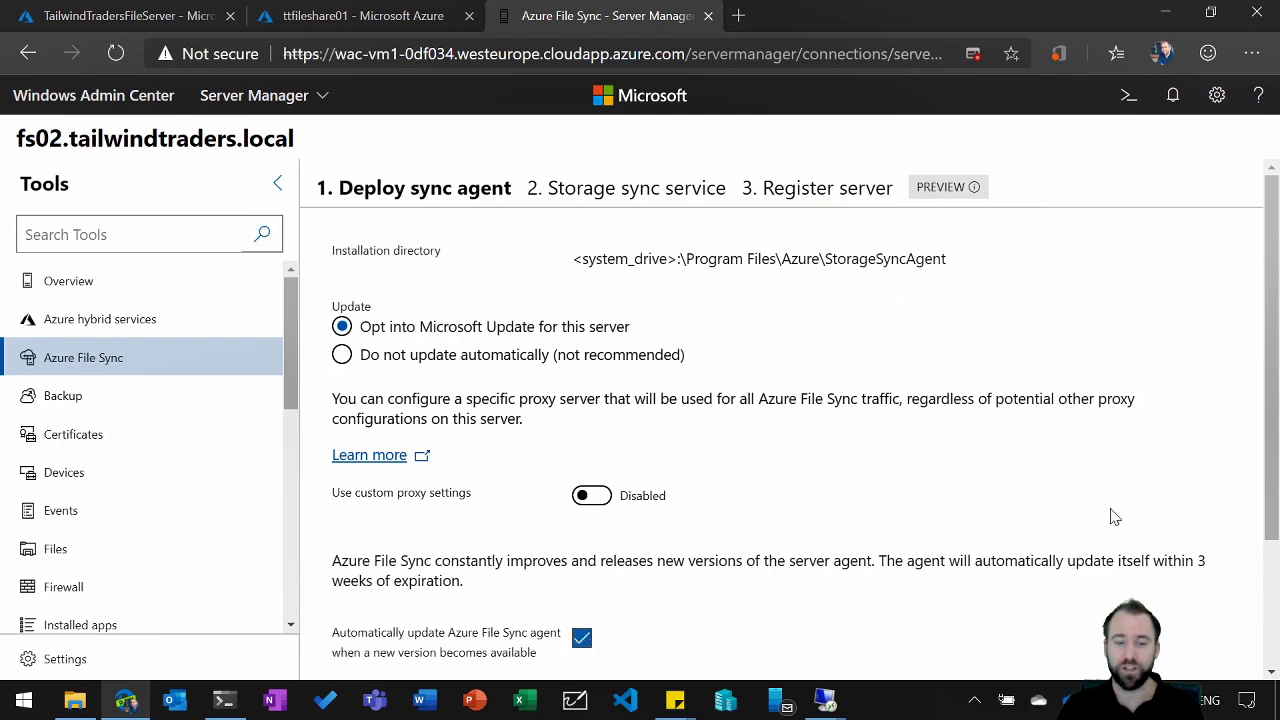
scroll(1263, 540, "down", 1)
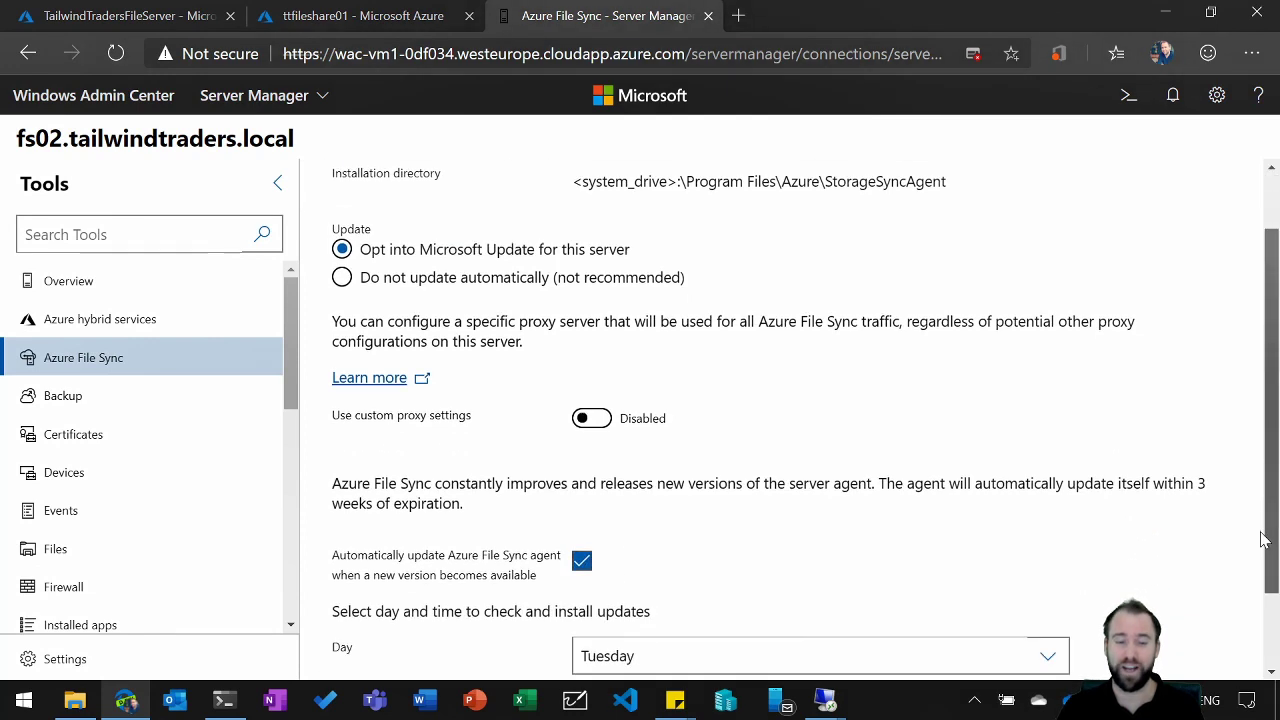
scroll(1263, 540, "down", 2)
left_click(432, 664)
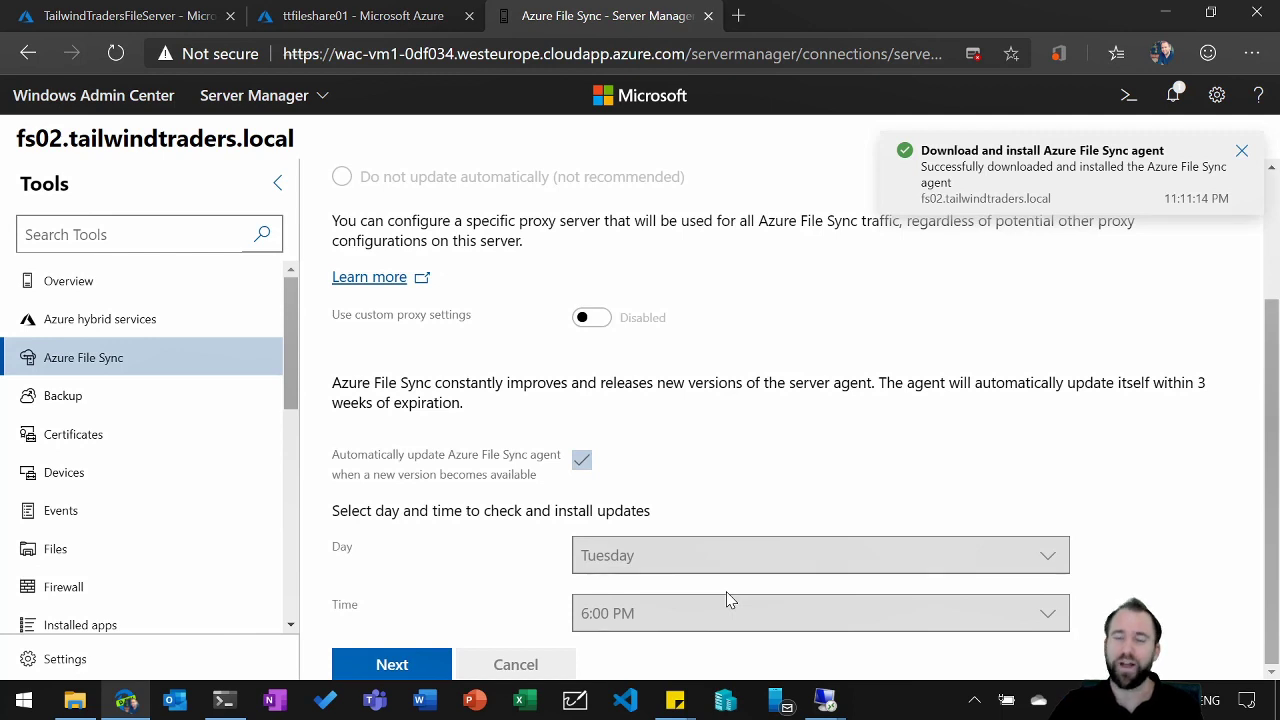
Step: Continue to the storage sync service stage and sign in to Azure with the already signed-in Microsoft account
left_click(392, 664)
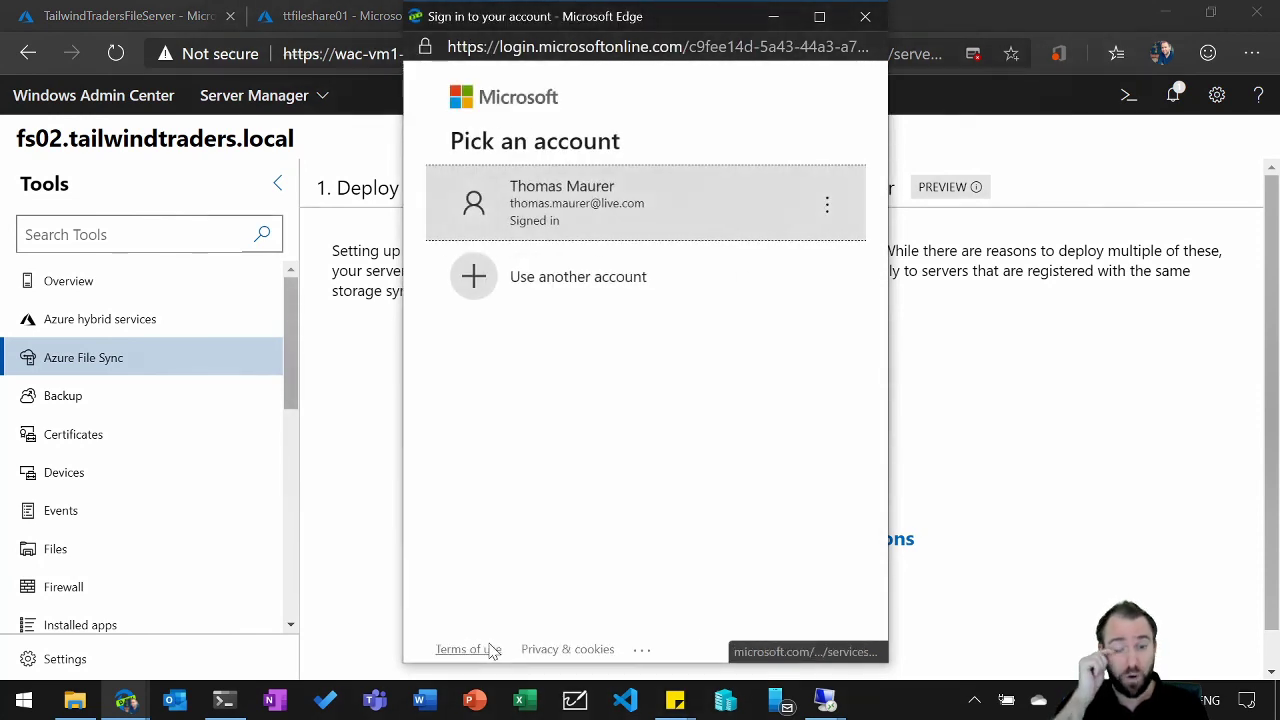
left_click(563, 207)
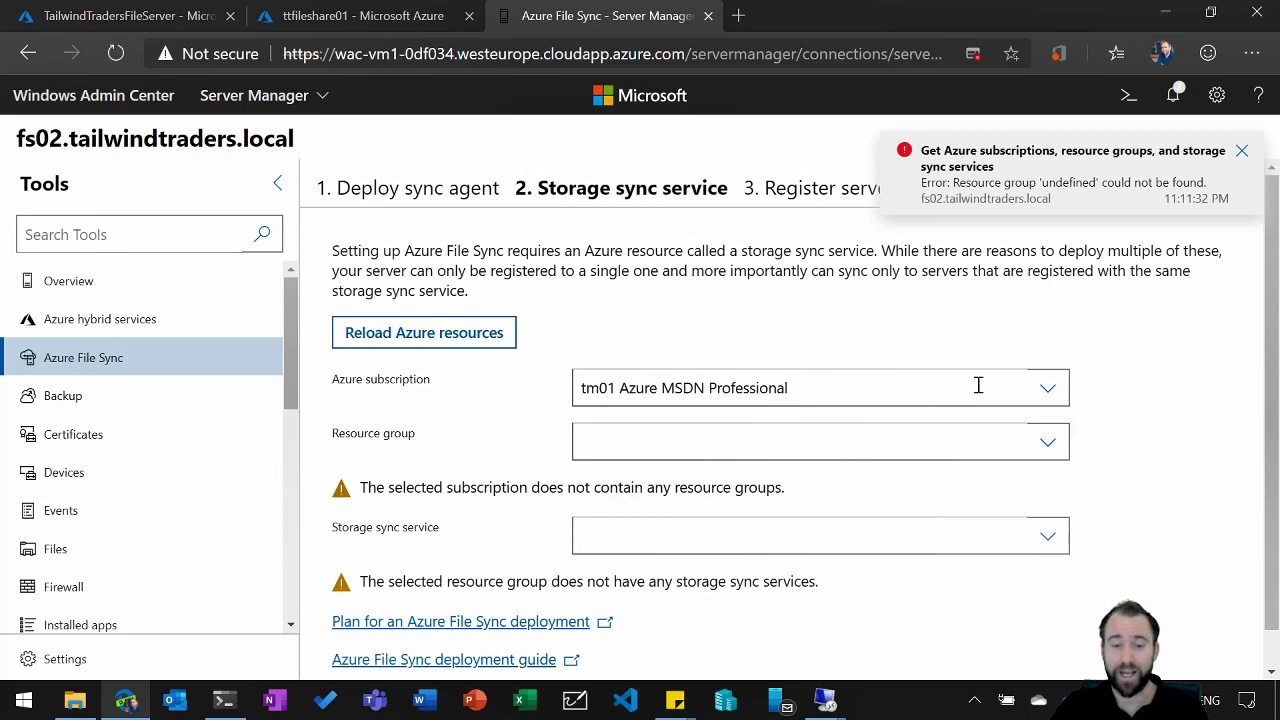
Step: Register fs02 with storage sync service filesync01, using the tm01 Azure MSDN Premium subscription and demo-filesync-rg resource group, and finish the setup
left_click(1047, 389)
left_click(945, 503)
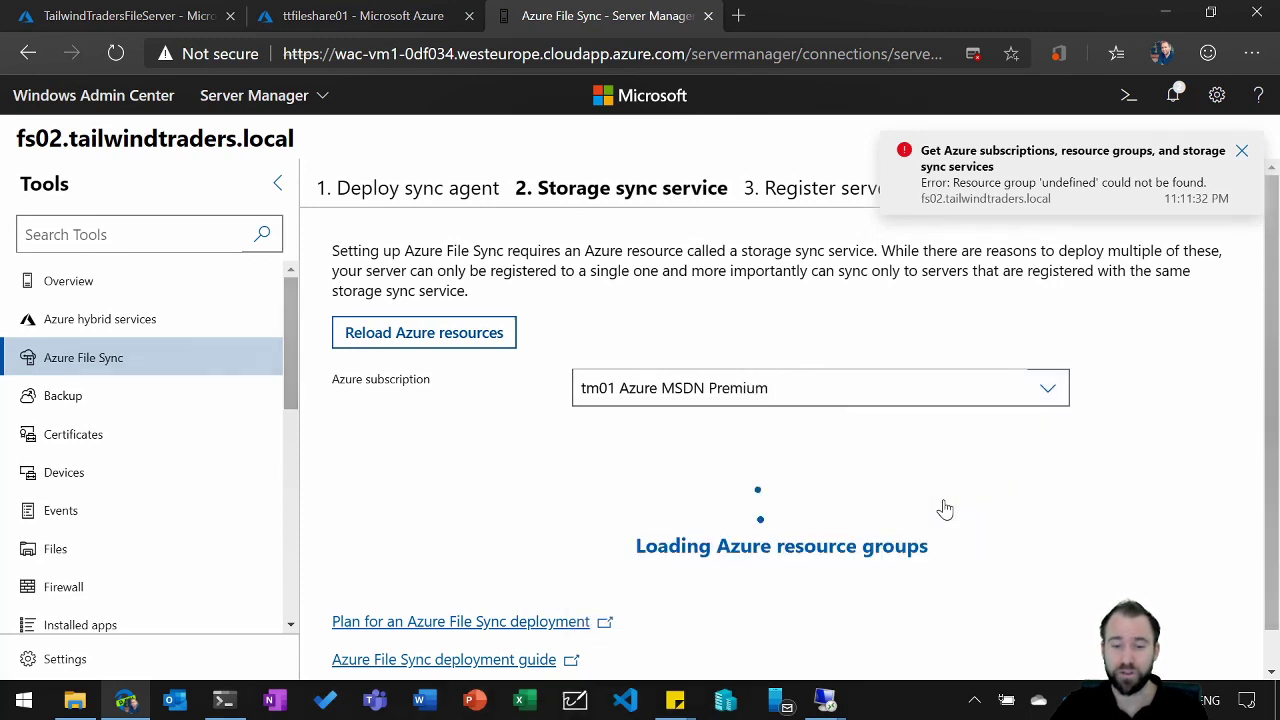
left_click(1045, 443)
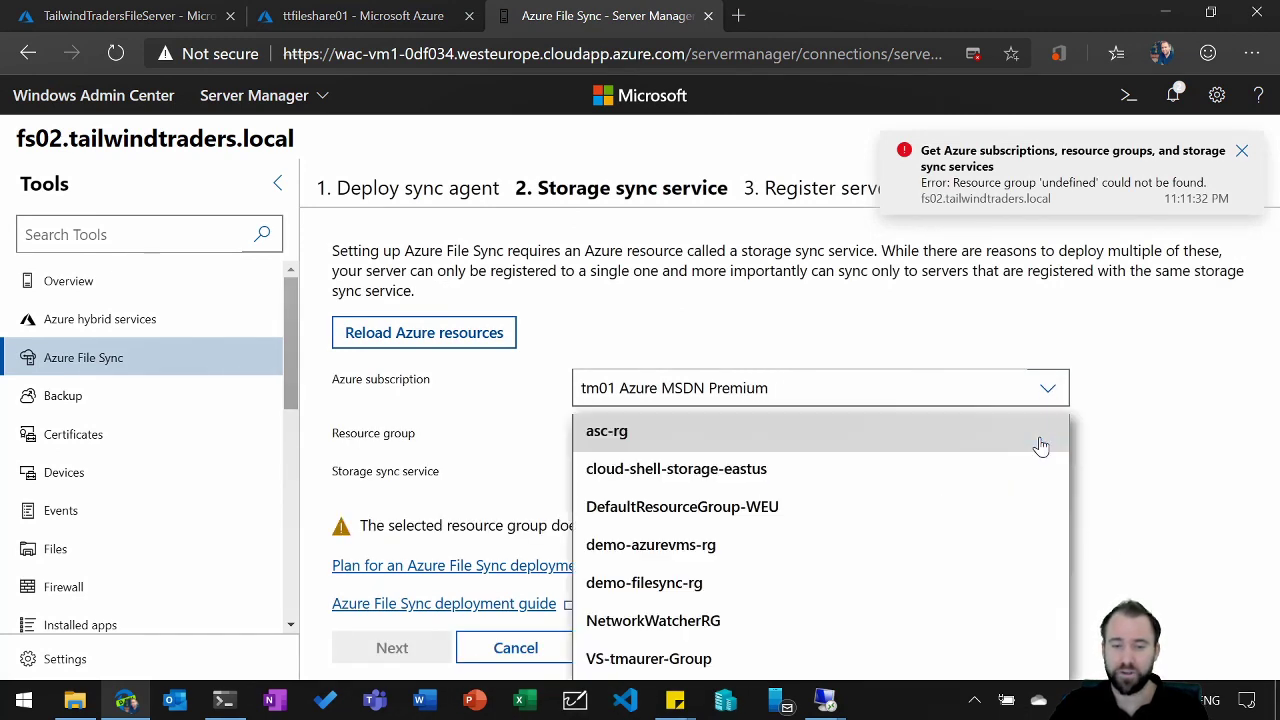
left_click(967, 593)
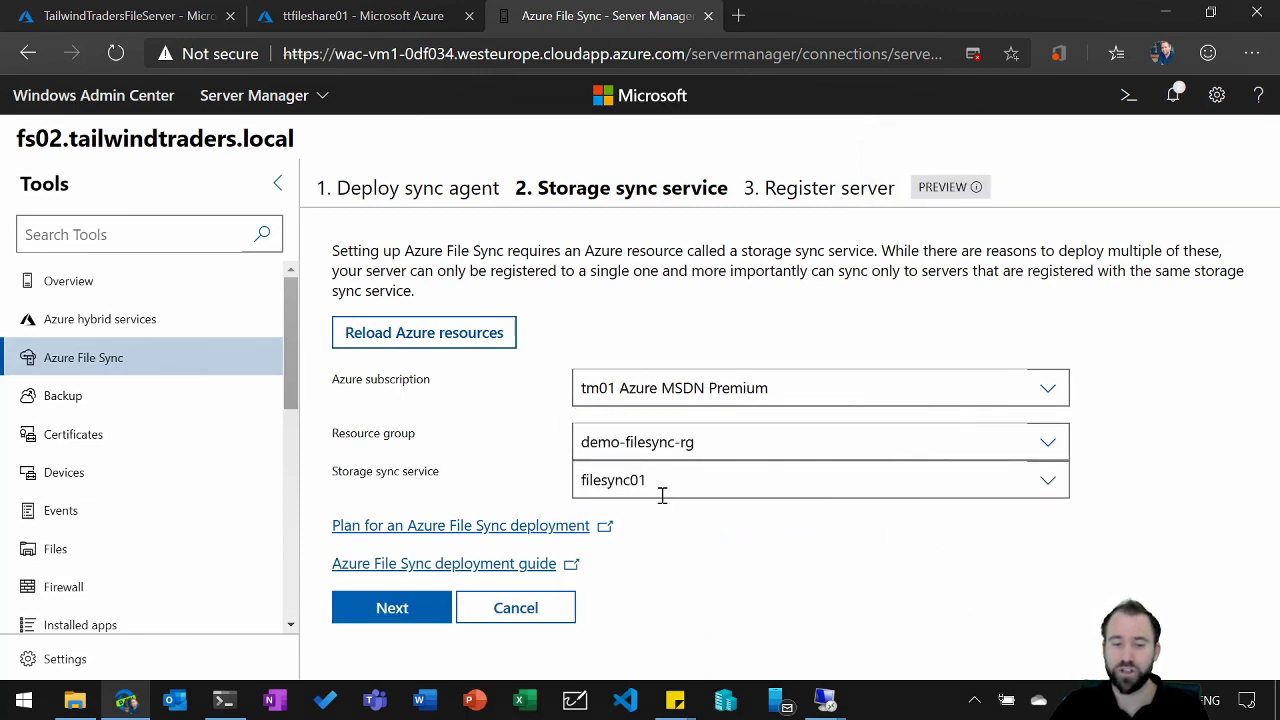
left_click(384, 608)
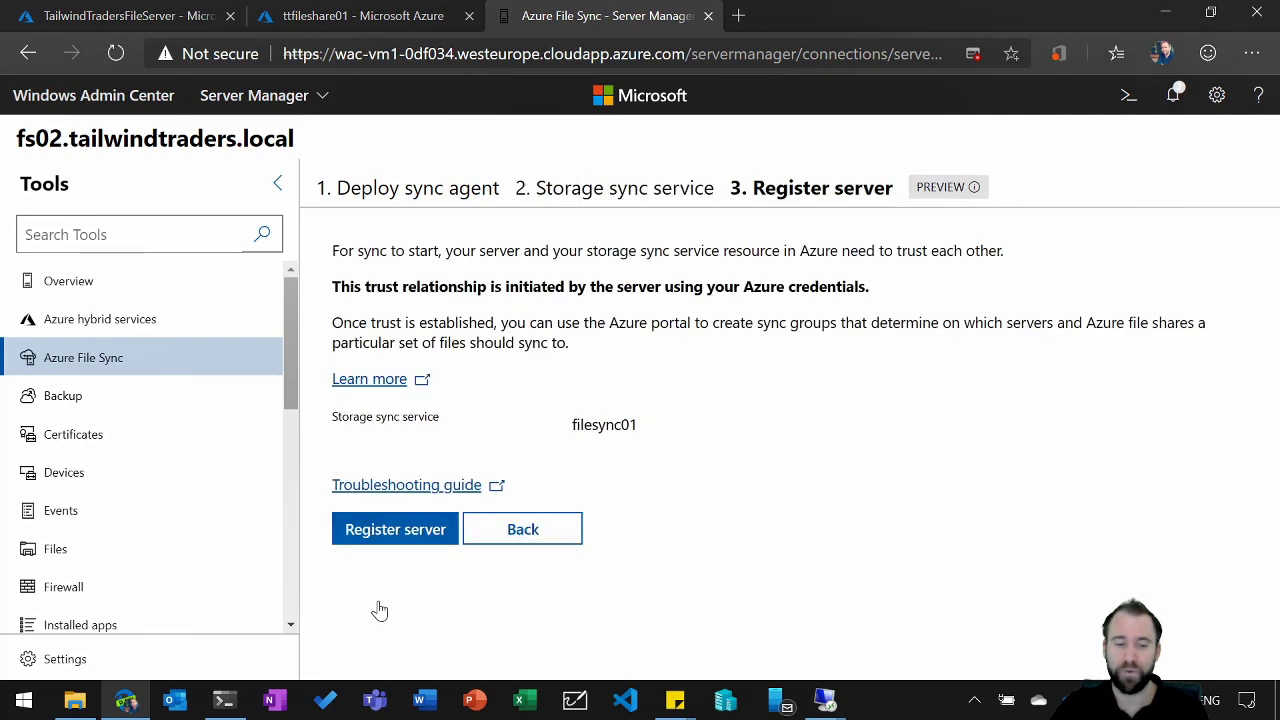
left_click(405, 538)
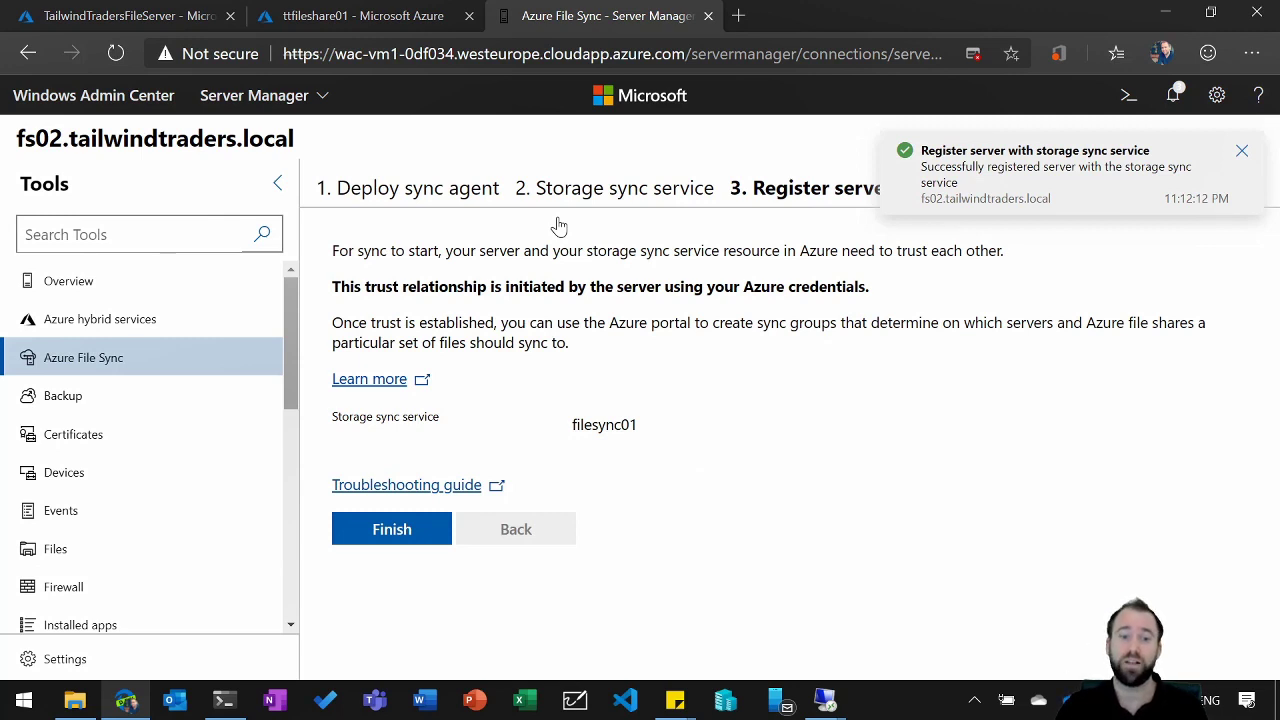
left_click(401, 544)
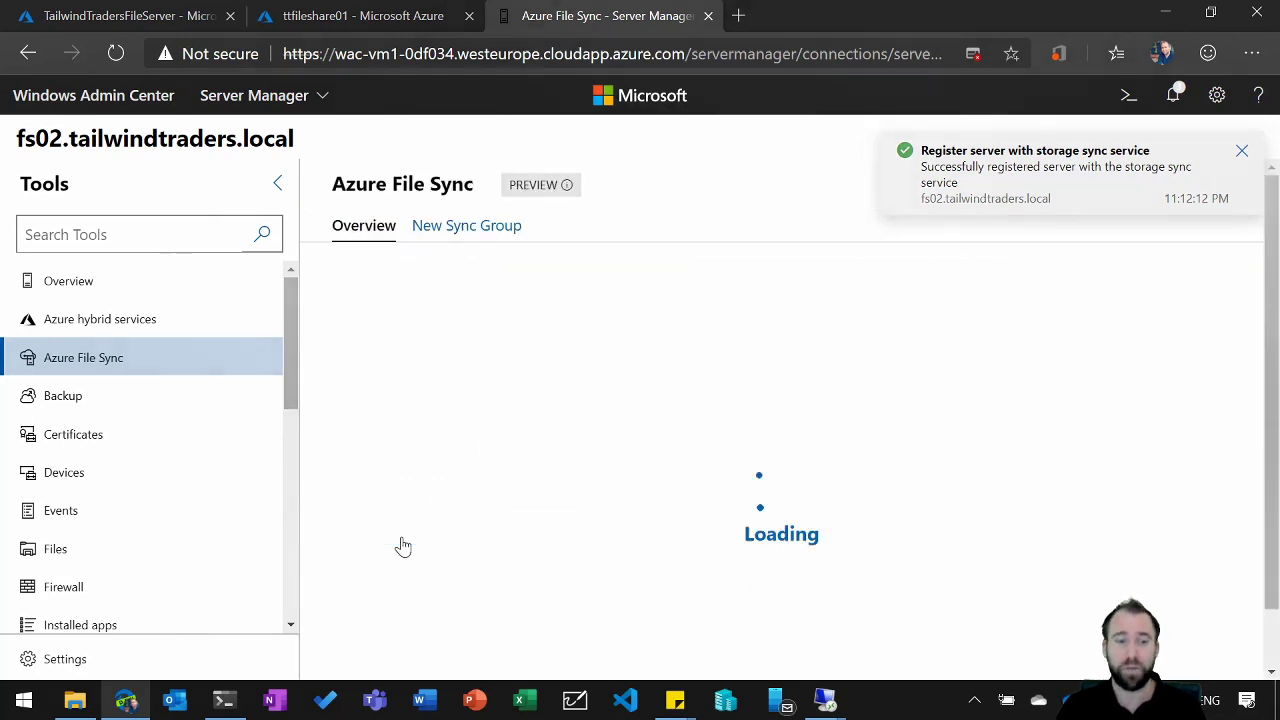
Step: In the Azure portal's TailwindTradersFileServer sync group, start adding a server endpoint for FS02.tailwindtraders.local with the path F:\FileShare02
left_click(144, 24)
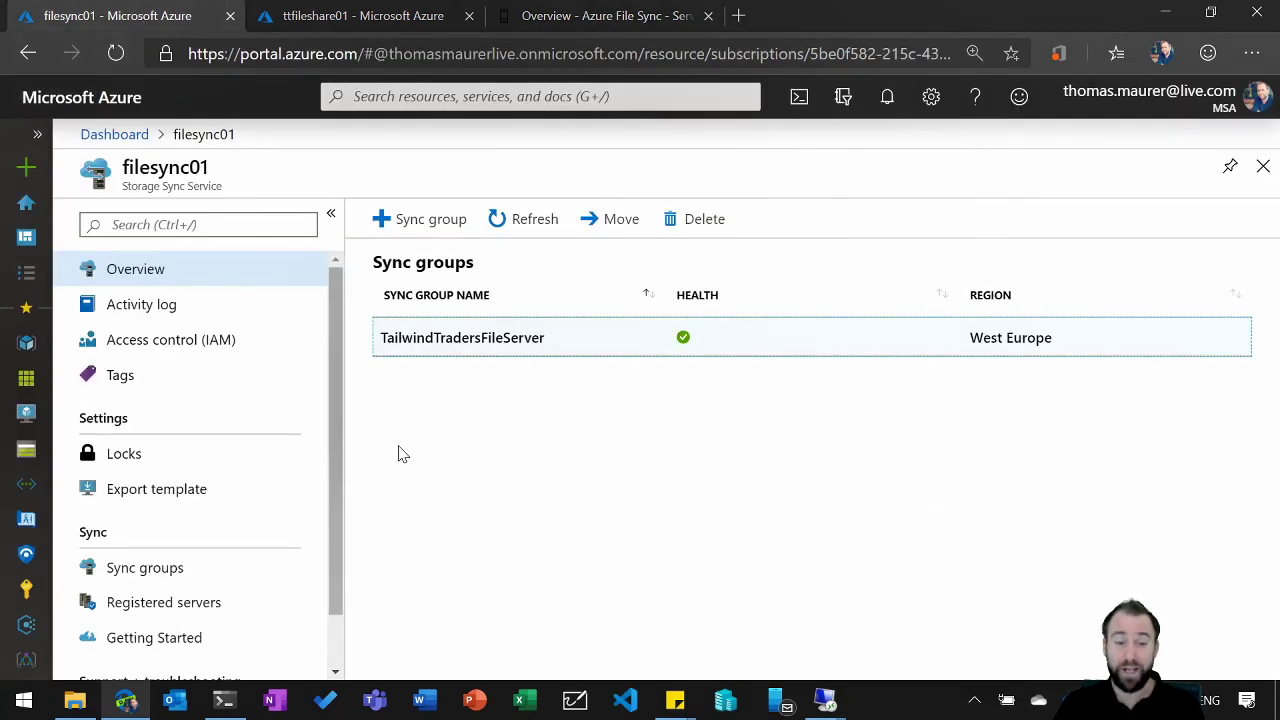
left_click(465, 343)
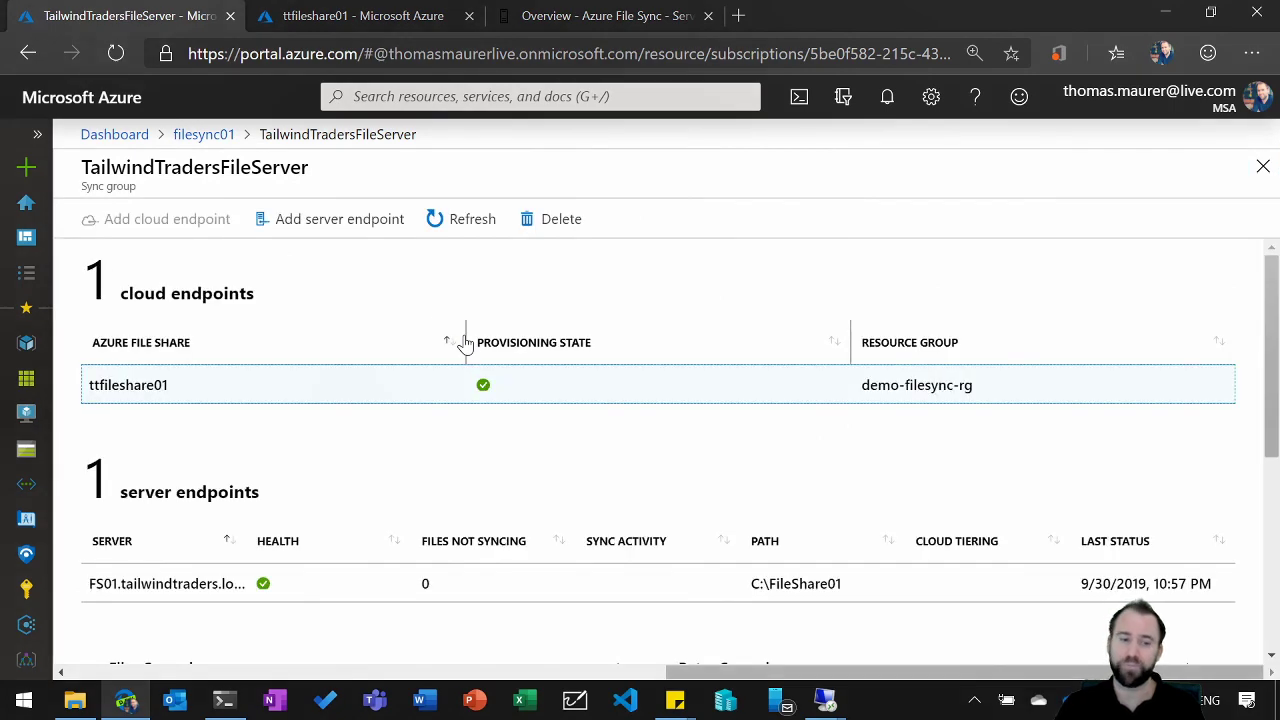
left_click(373, 232)
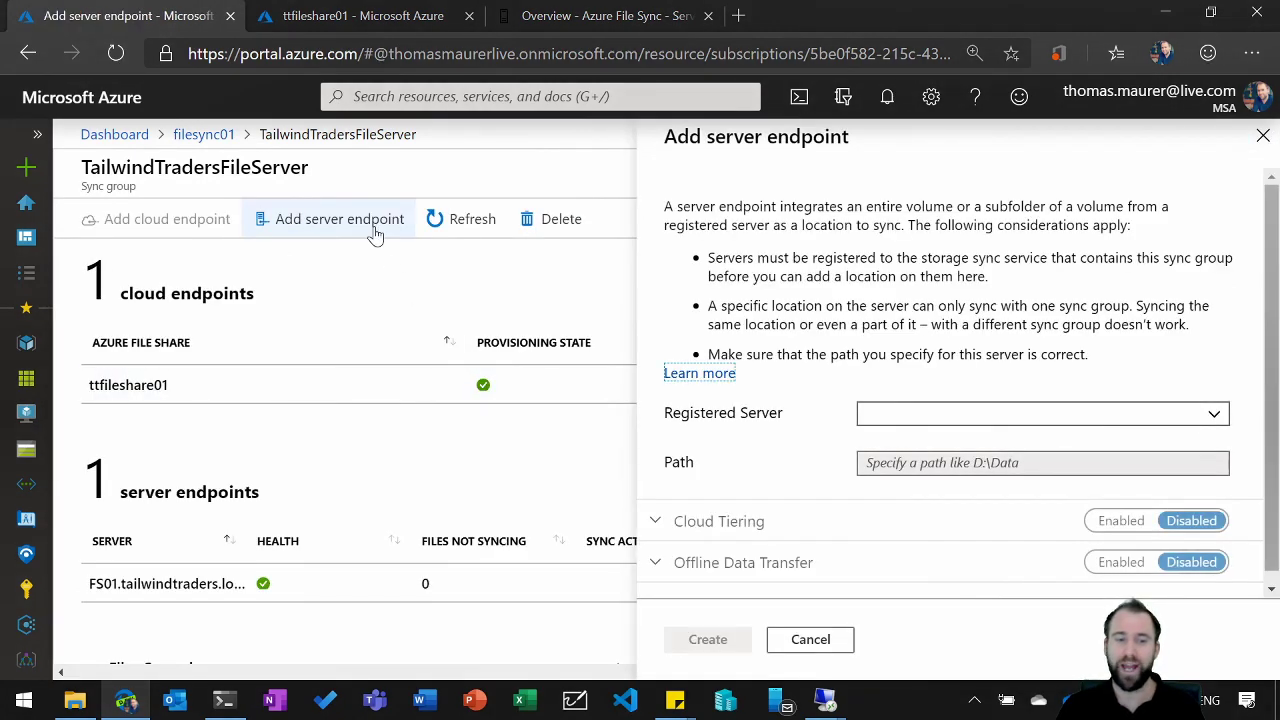
left_click(1213, 418)
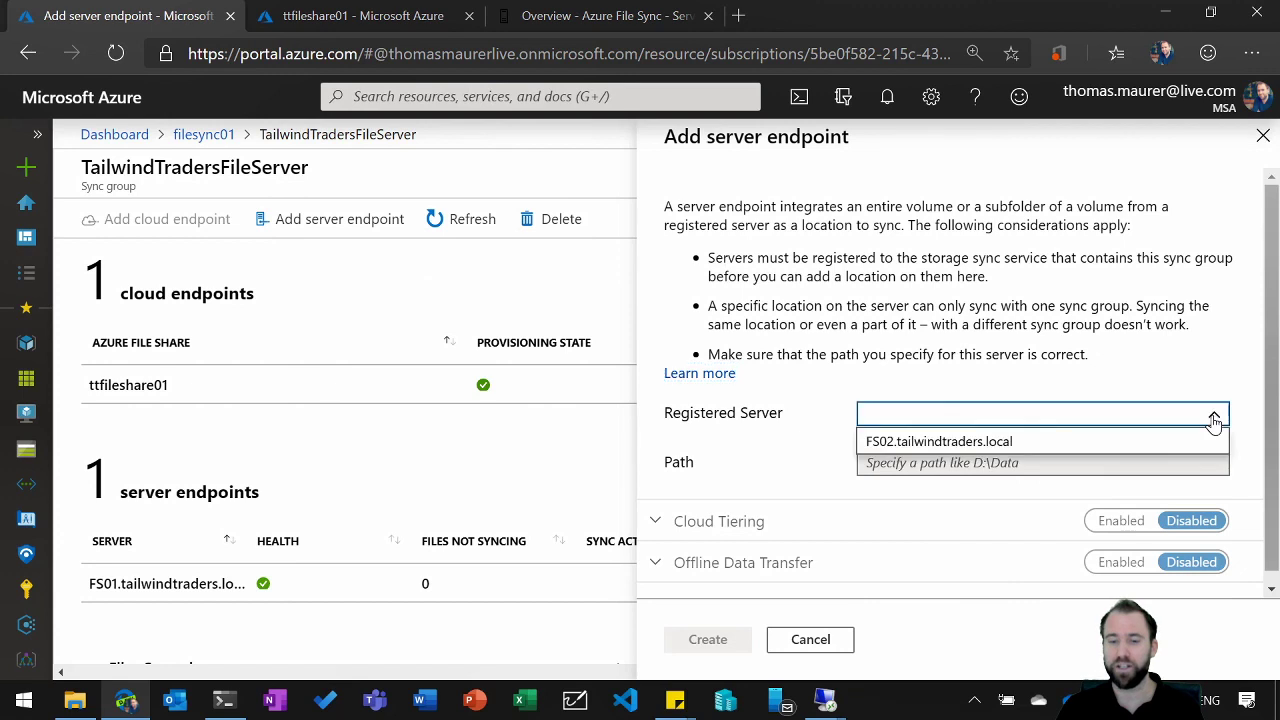
left_click(1199, 442)
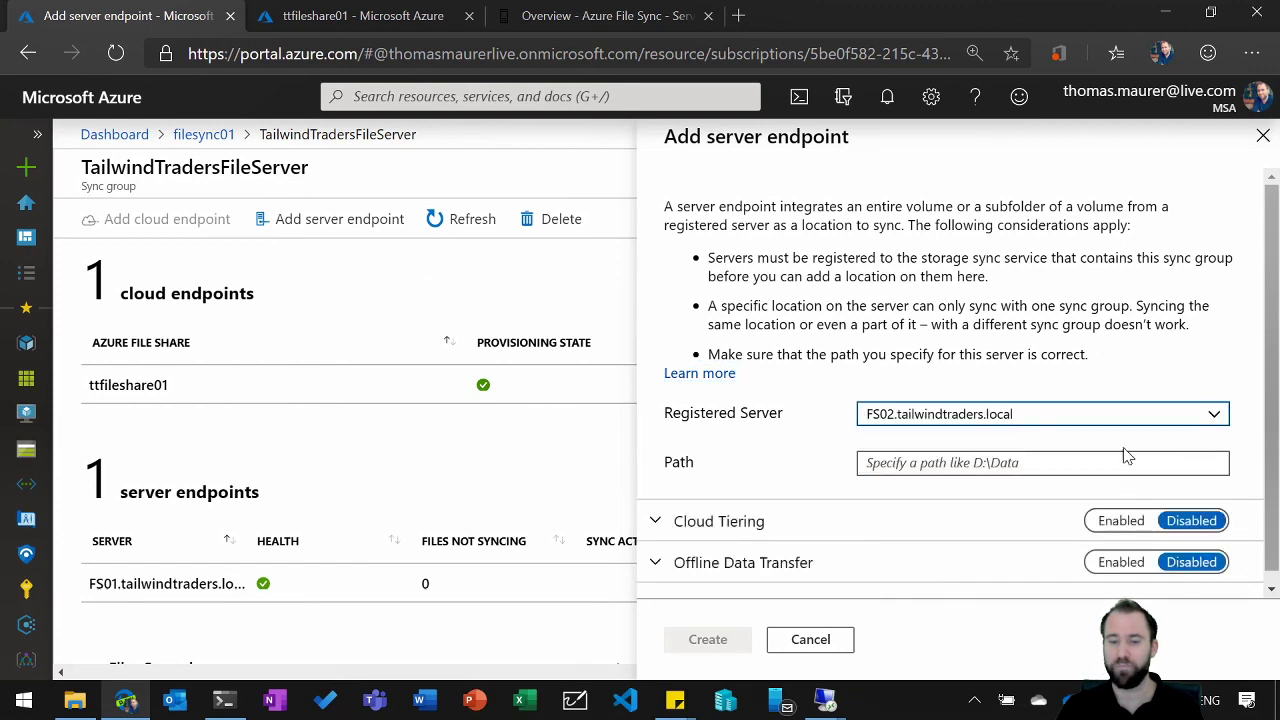
left_click(1067, 463)
type("F:\\FileShare02")
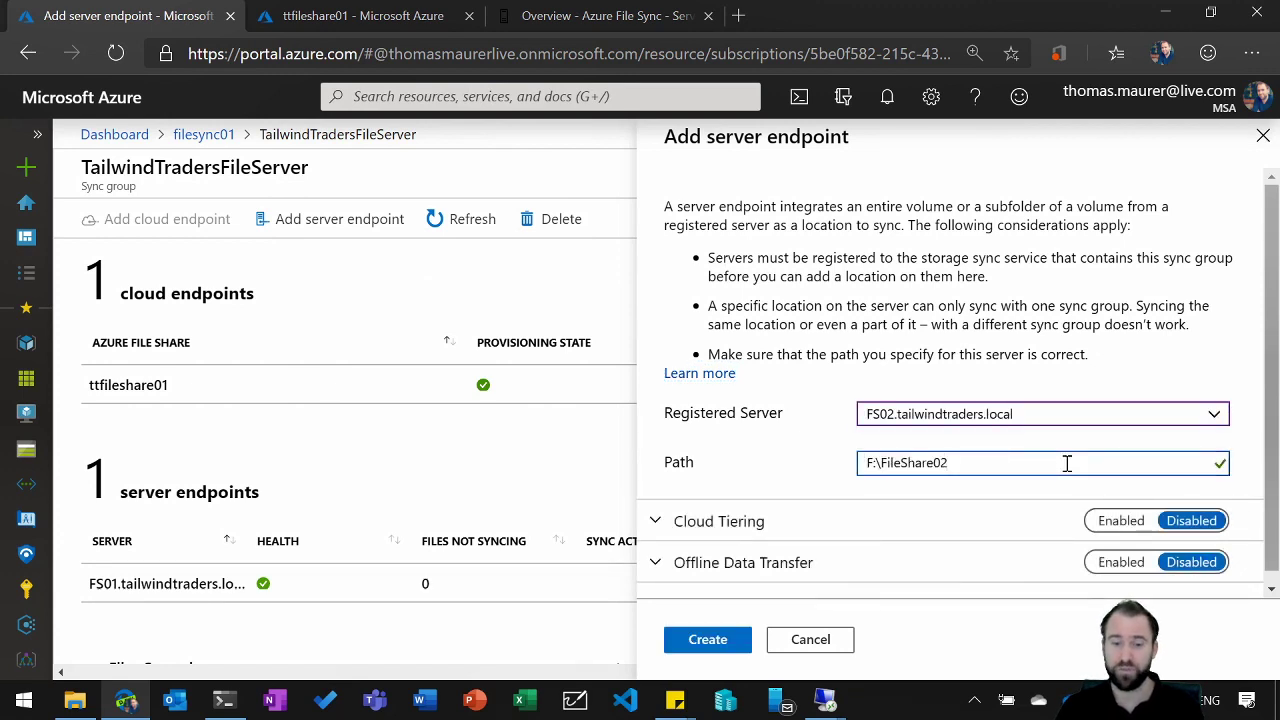
Step: Enable cloud tiering, limit caching to files accessed or modified within 60 days, and create the server endpoint
left_click(1118, 522)
left_click_drag(1262, 409, 1264, 530)
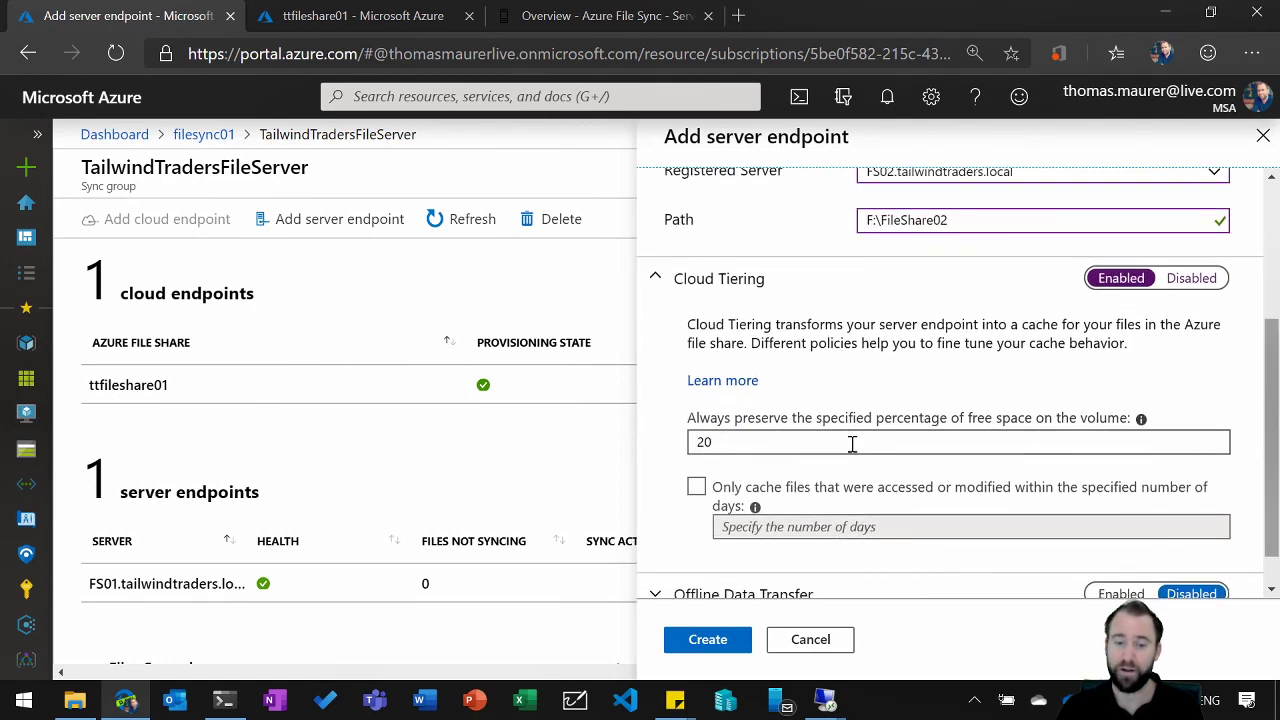
left_click(696, 487)
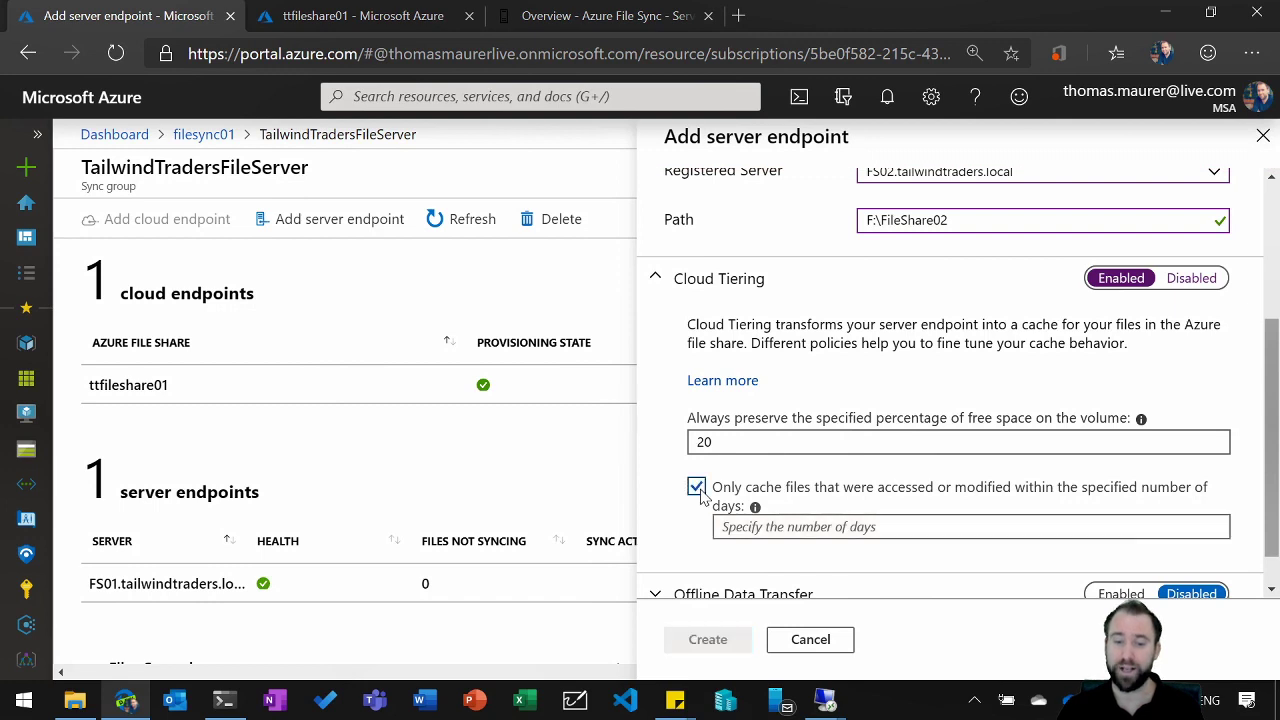
left_click(787, 536)
type("60")
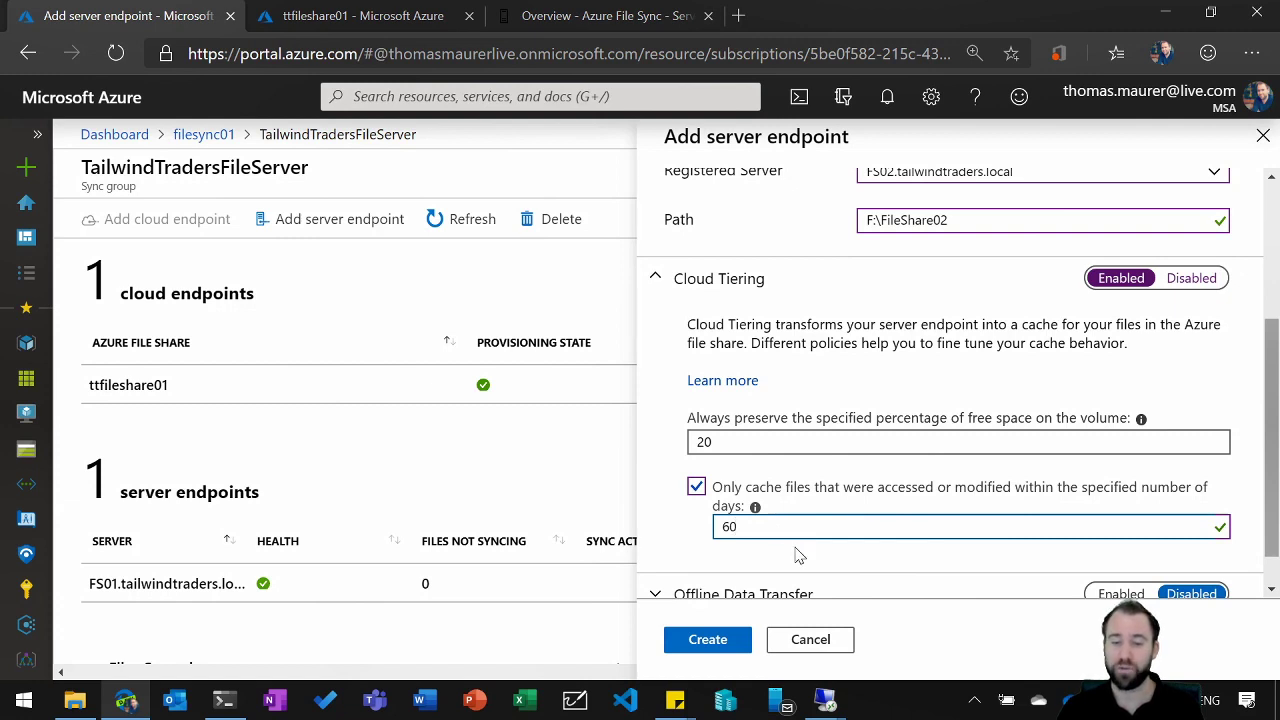
left_click(731, 639)
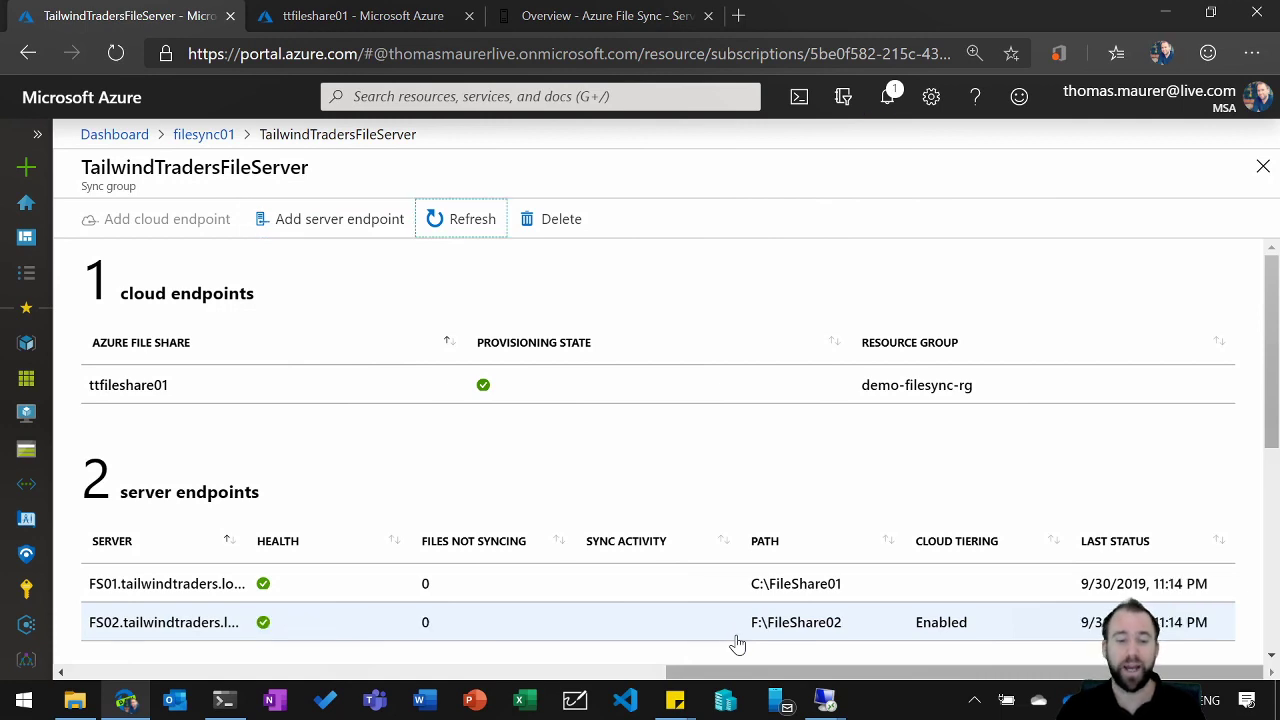
Step: Switch to the FS02 remote session and create a folder named Folder2 in FileShare02
mouse_move(825, 700)
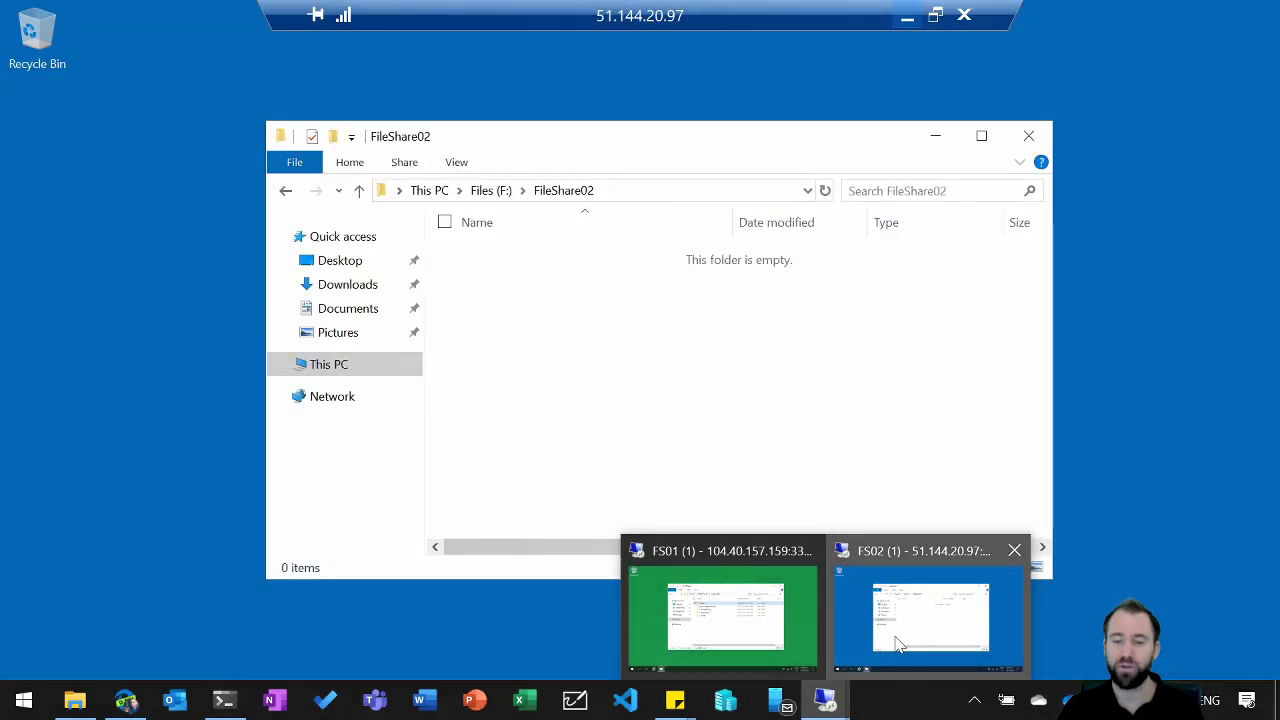
left_click(897, 643)
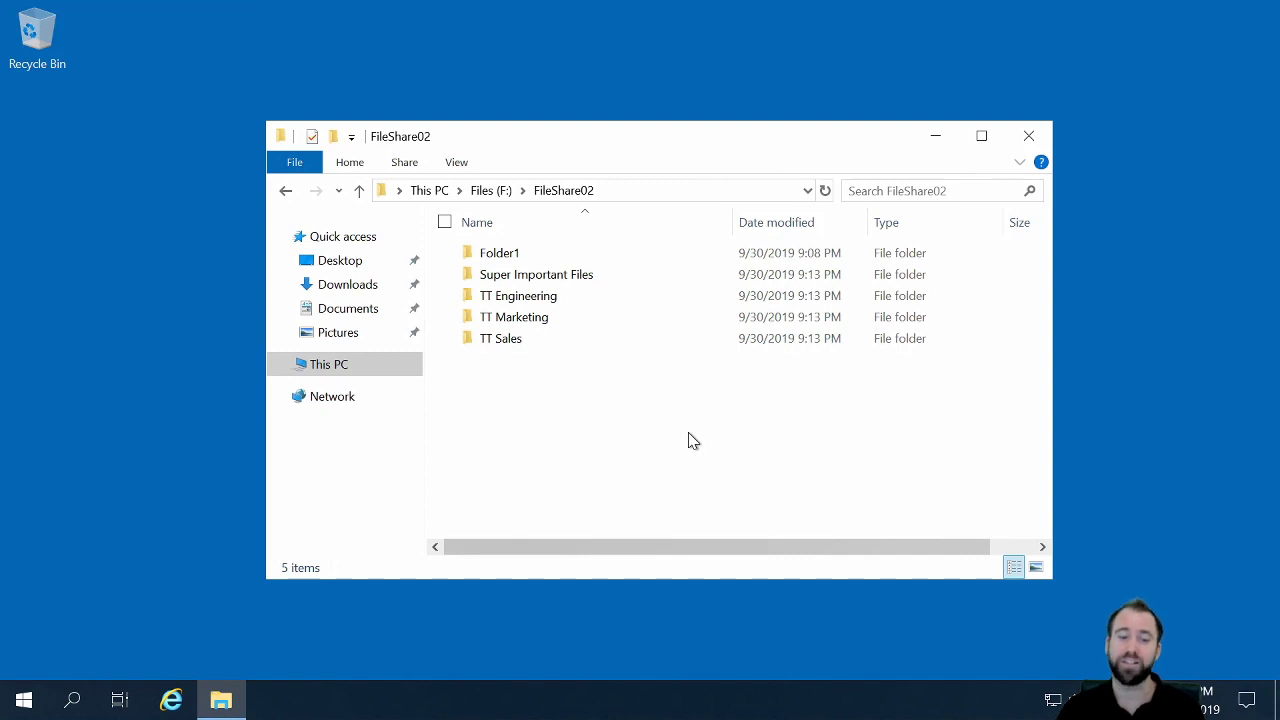
right_click(511, 375)
mouse_move(457, 616)
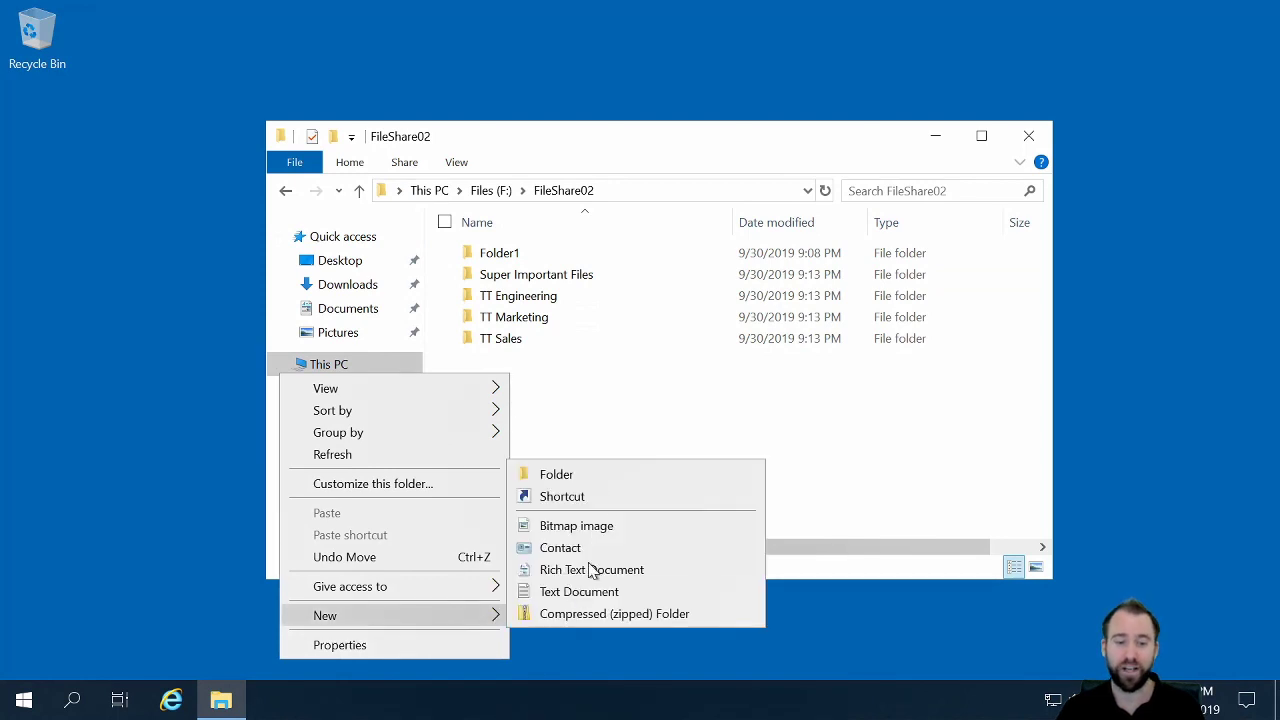
left_click(600, 474)
type("F")
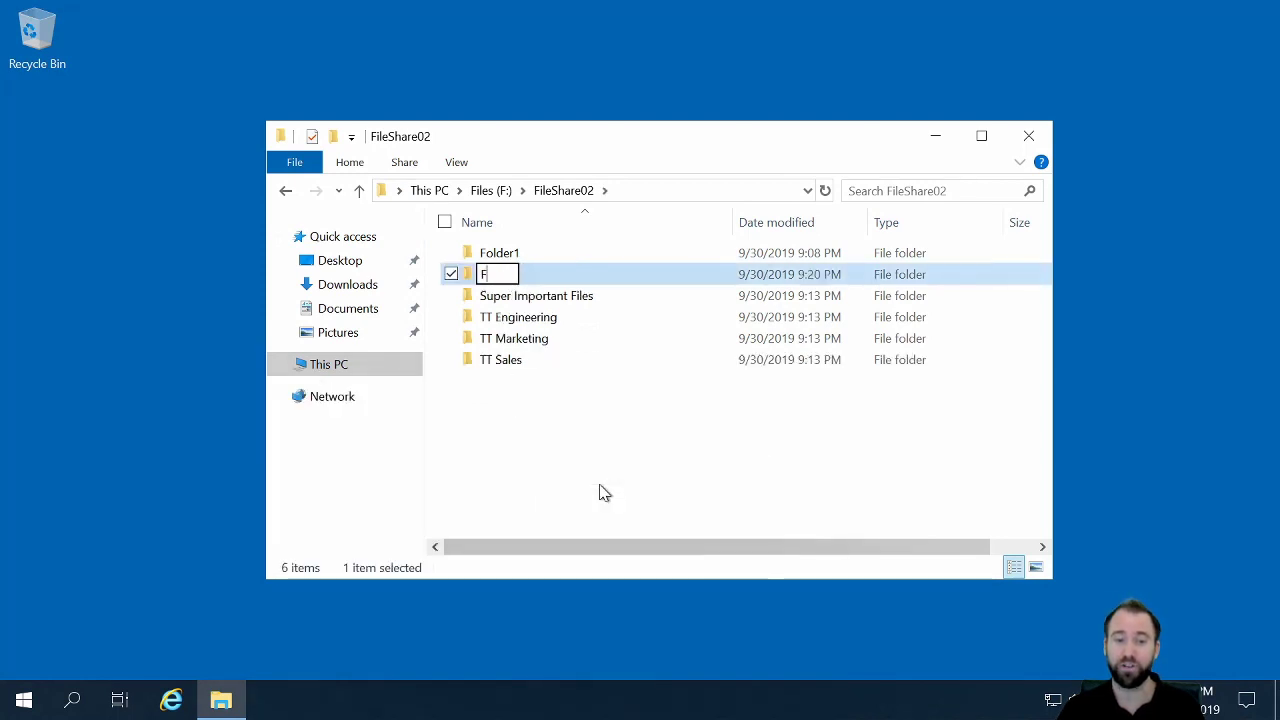
type("older2")
key("Return")
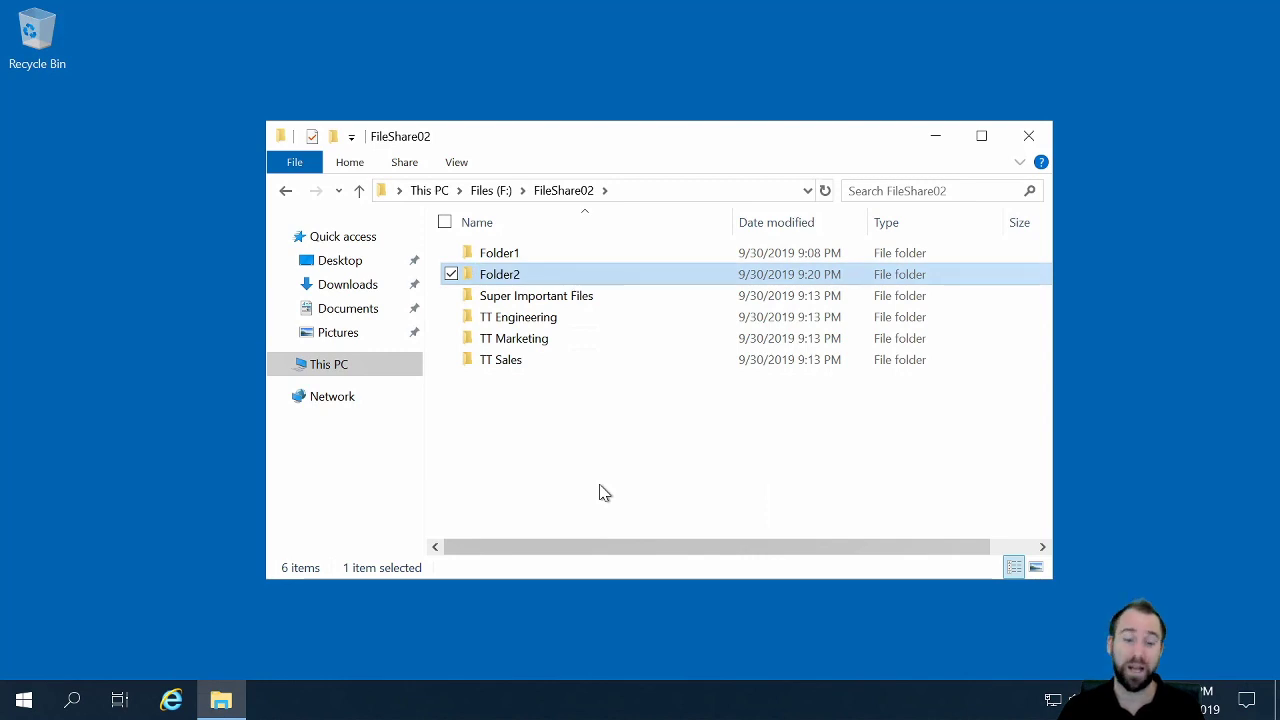
Step: Return to the Azure portal and refresh the ttfileshare01 file share to check for Folder2
mouse_move(785, 3)
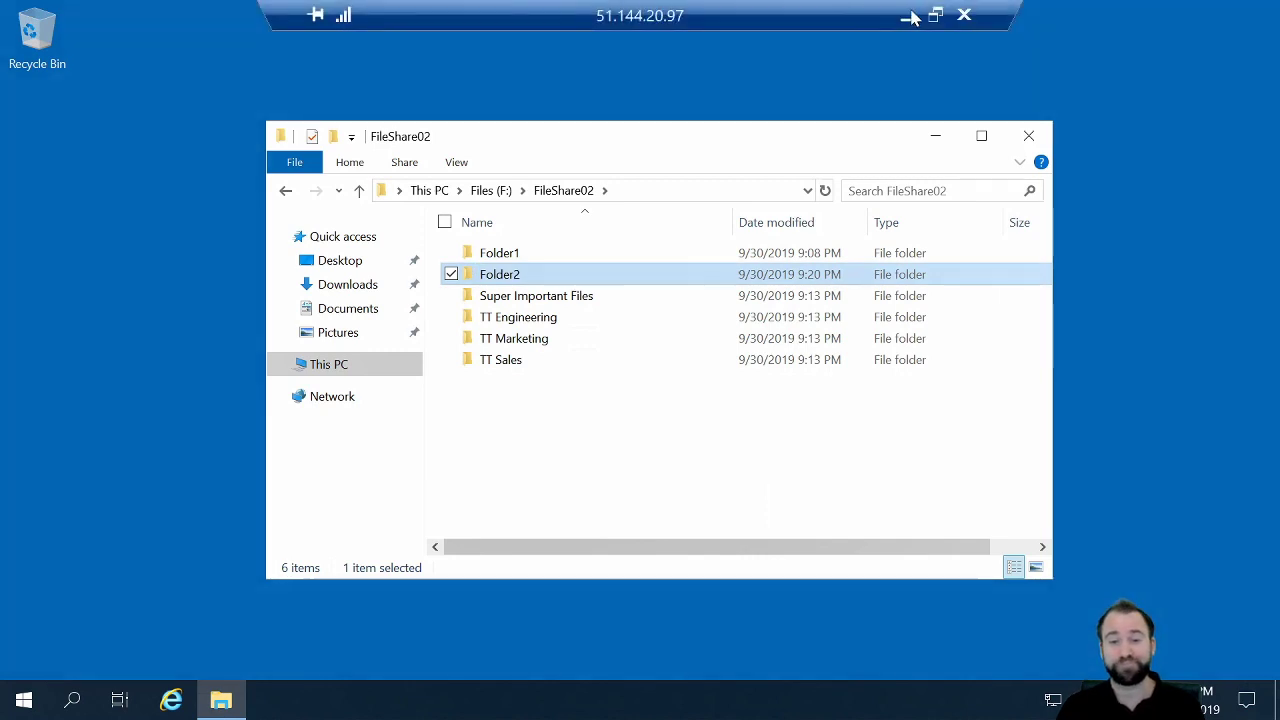
left_click(911, 15)
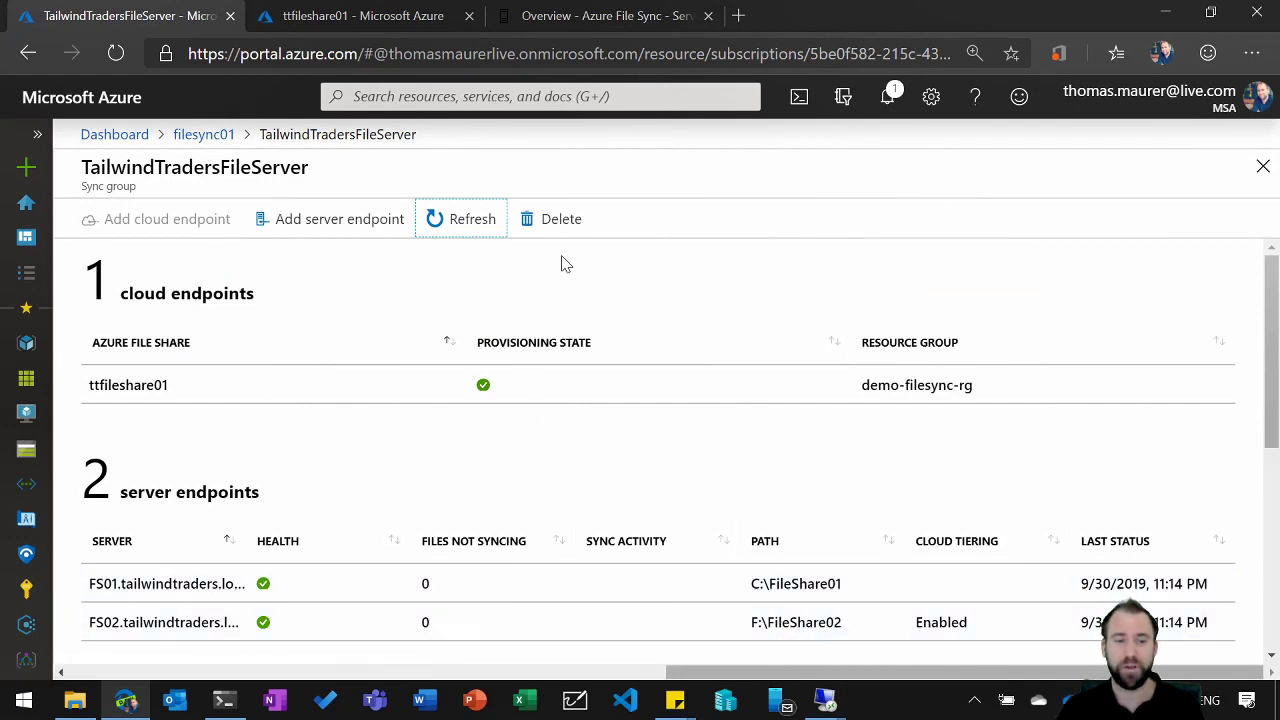
left_click(408, 22)
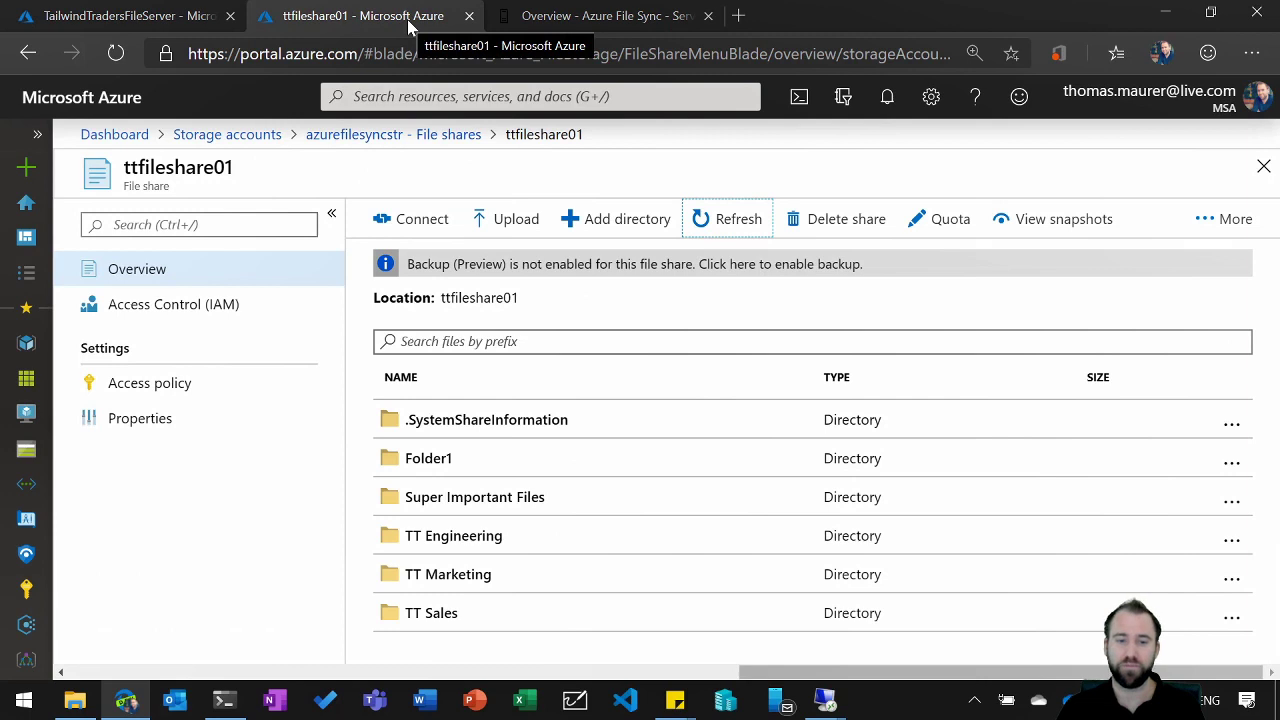
left_click(730, 228)
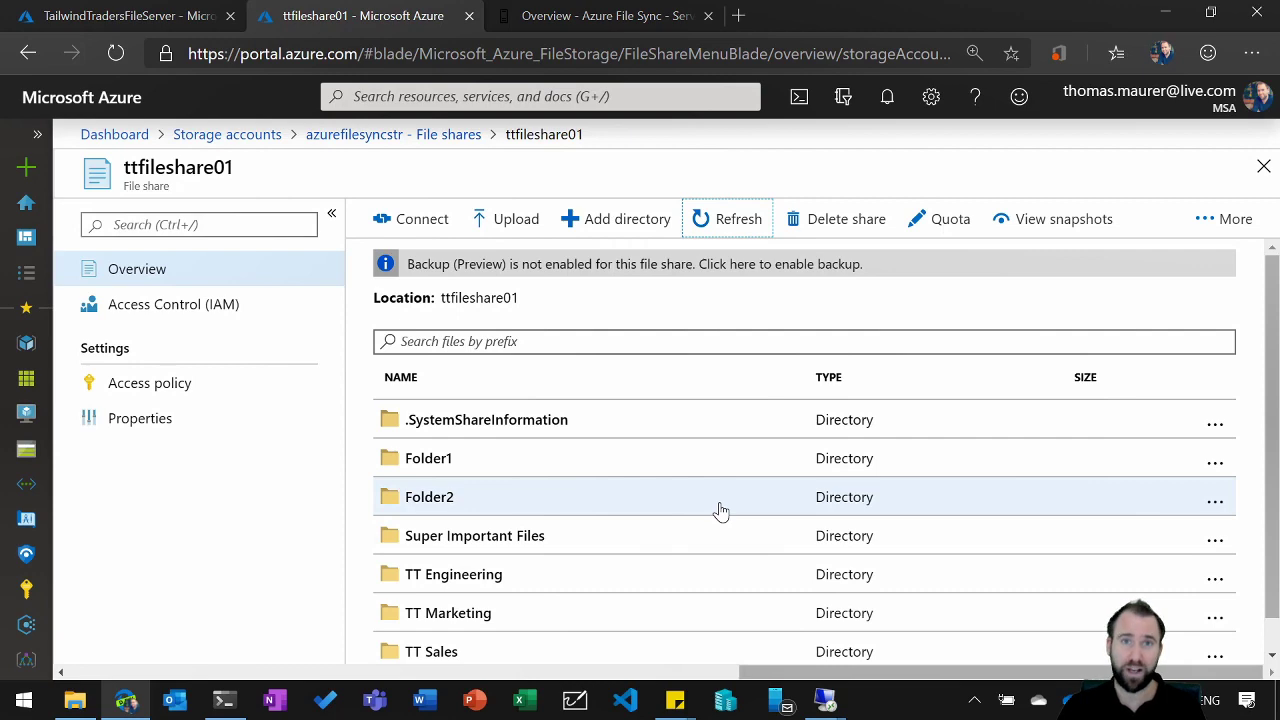
Step: Switch to the FS01 remote session and refresh the FileShare01 folder to check for Folder2
mouse_move(779, 700)
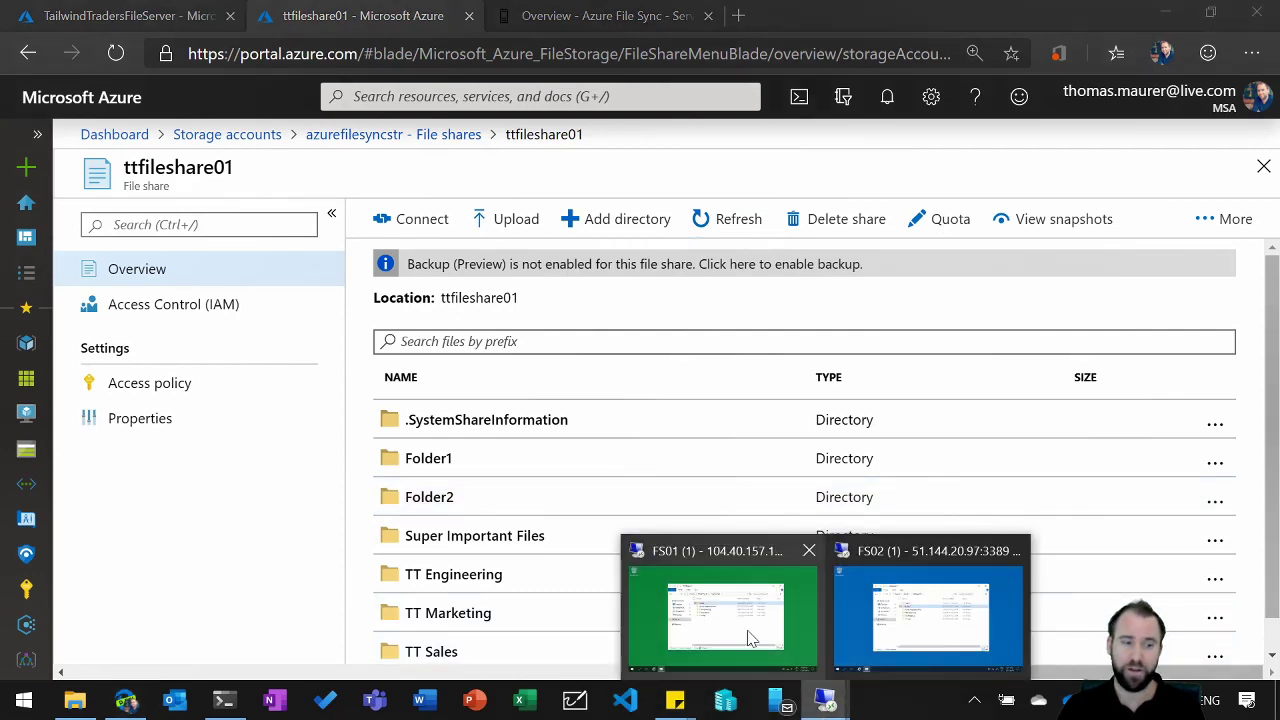
left_click(750, 640)
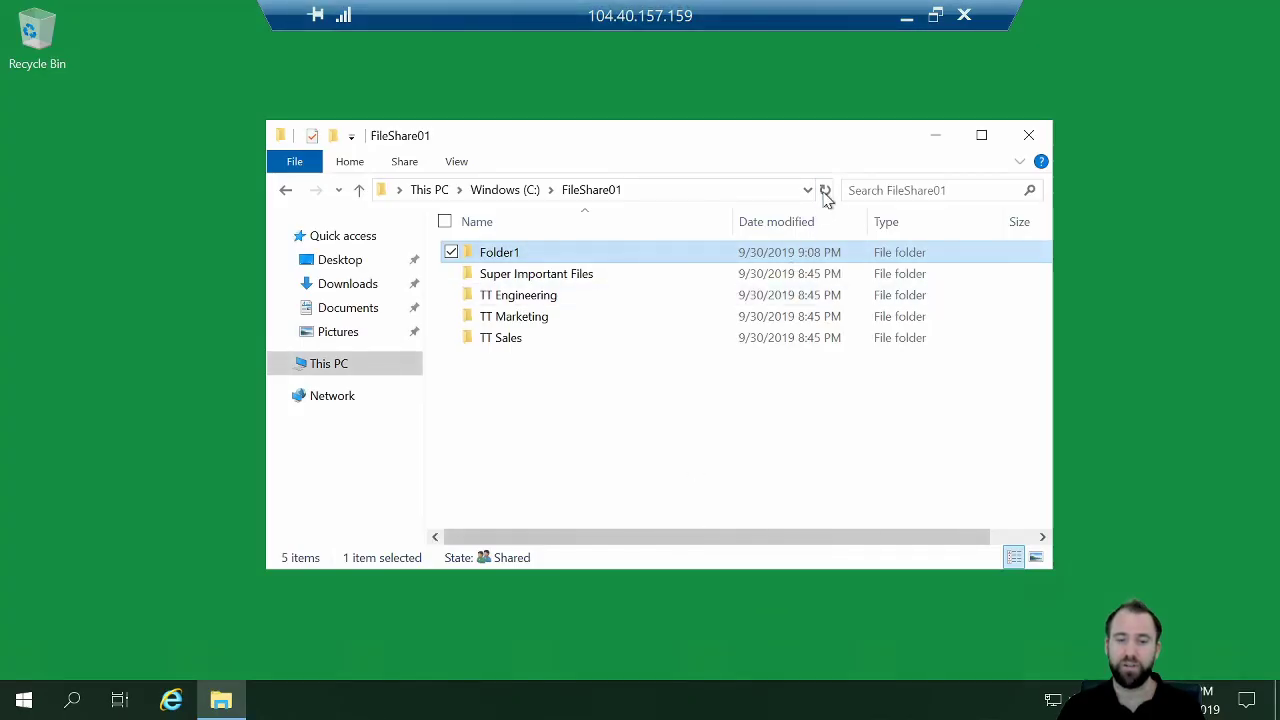
left_click(825, 191)
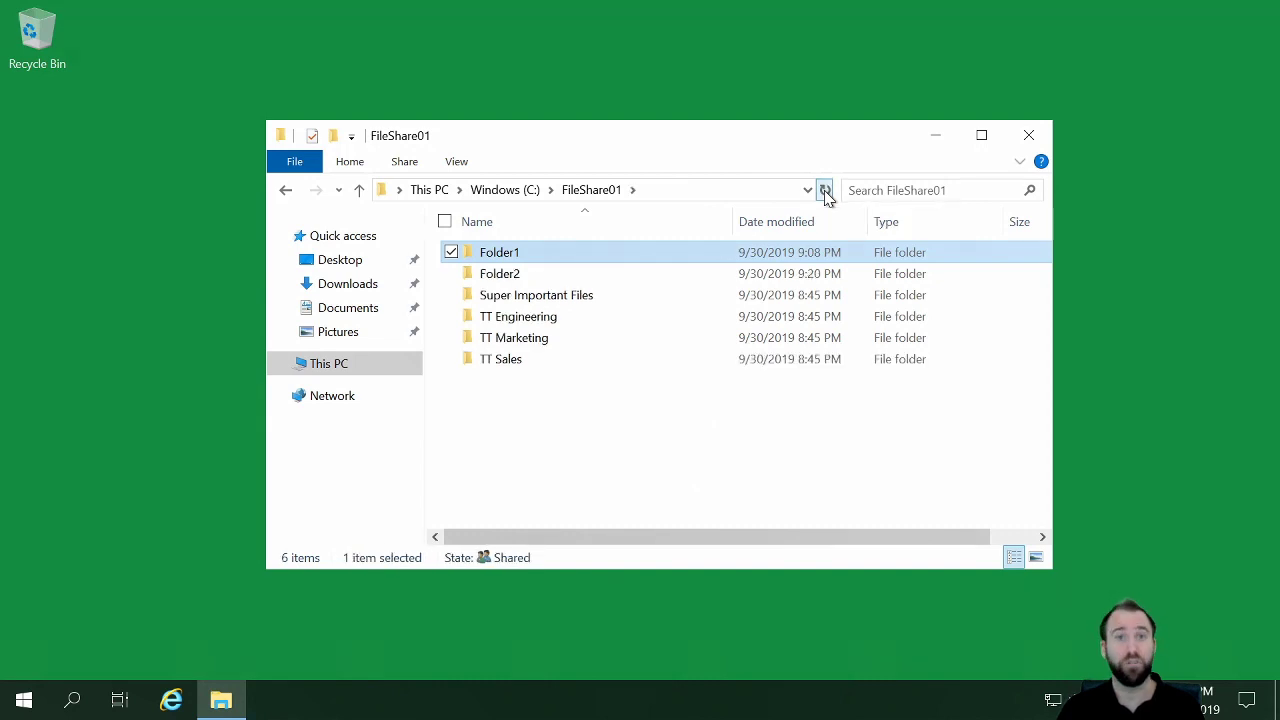
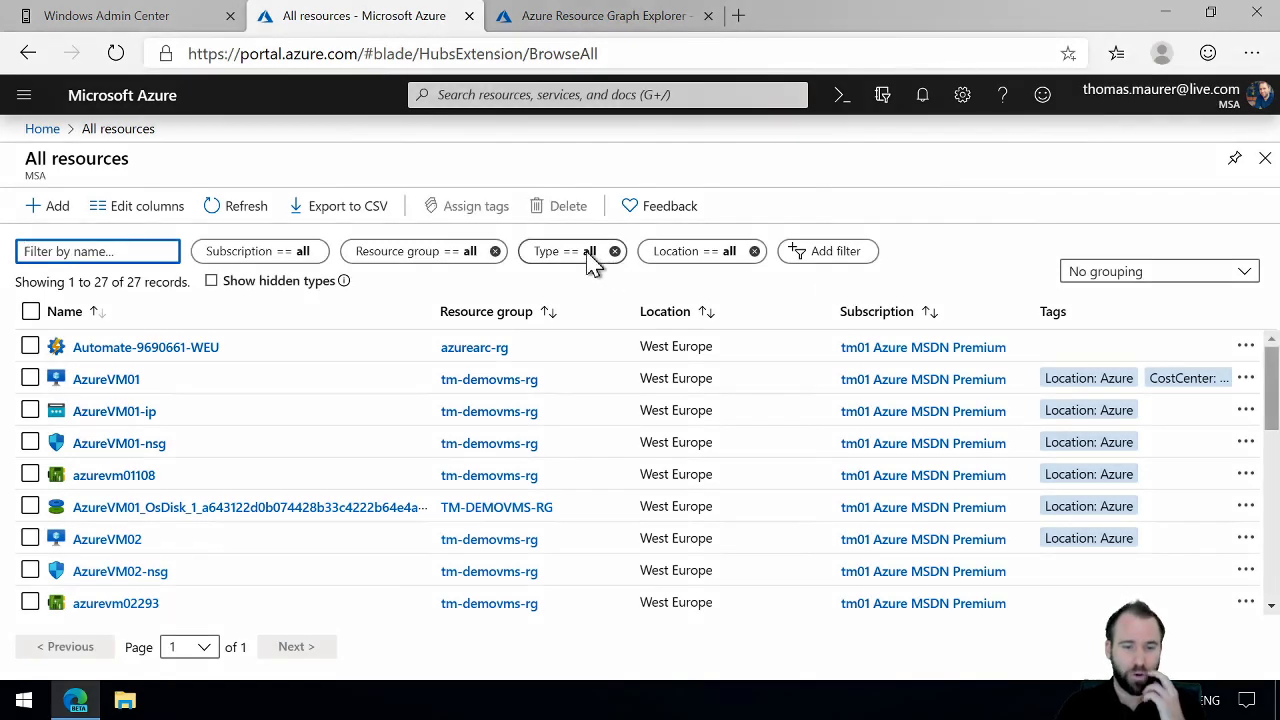
Step: Filter the All resources list by type to show only Virtual machine and Machine - Azure Arc resources
left_click(595, 251)
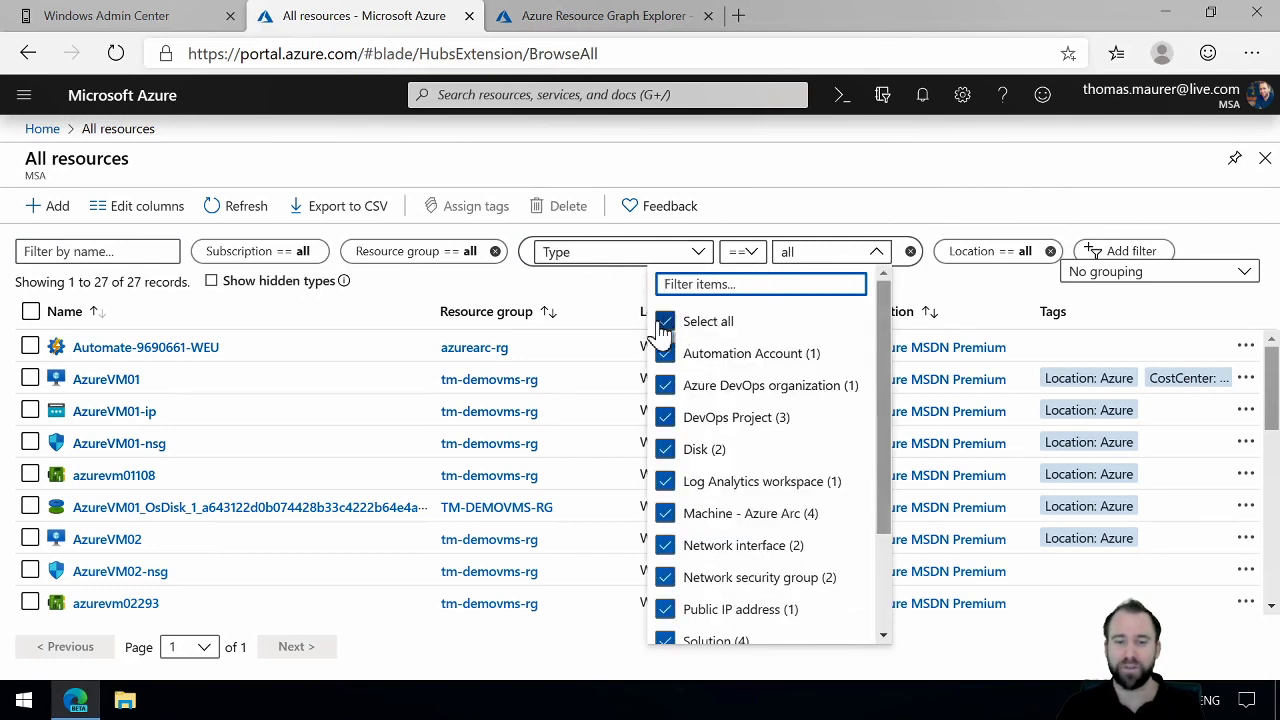
type("machine")
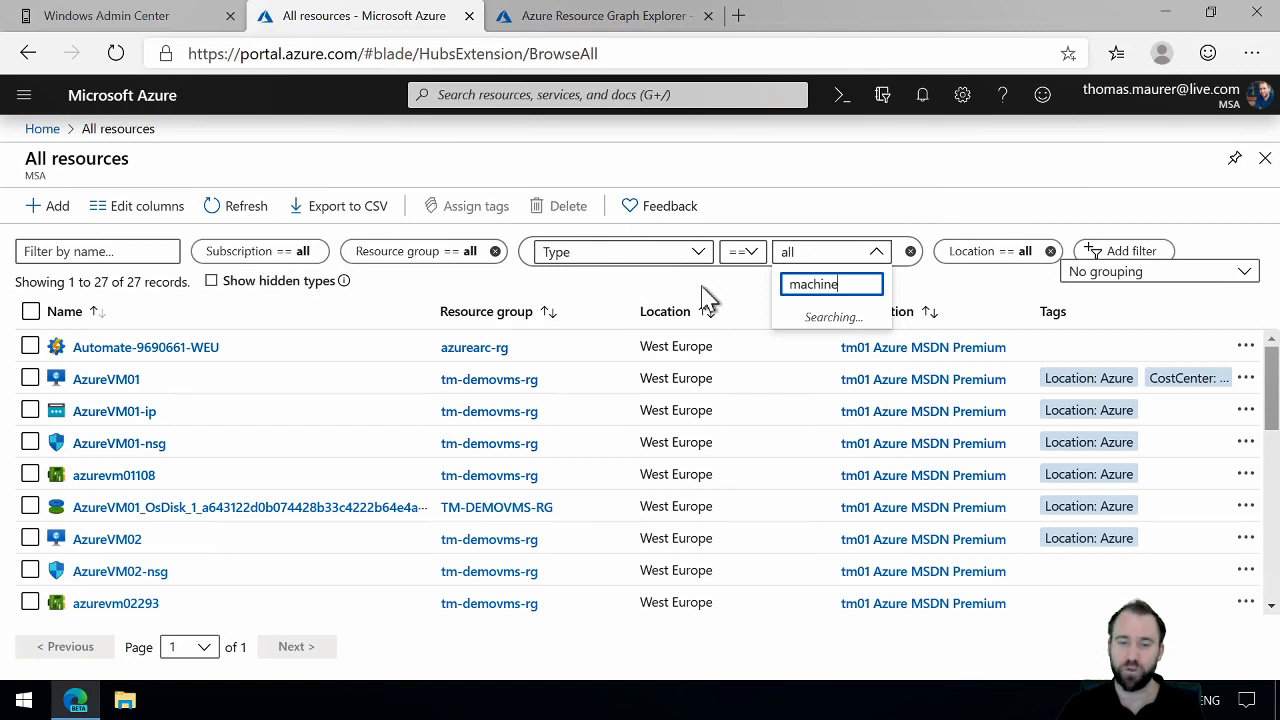
left_click(706, 388)
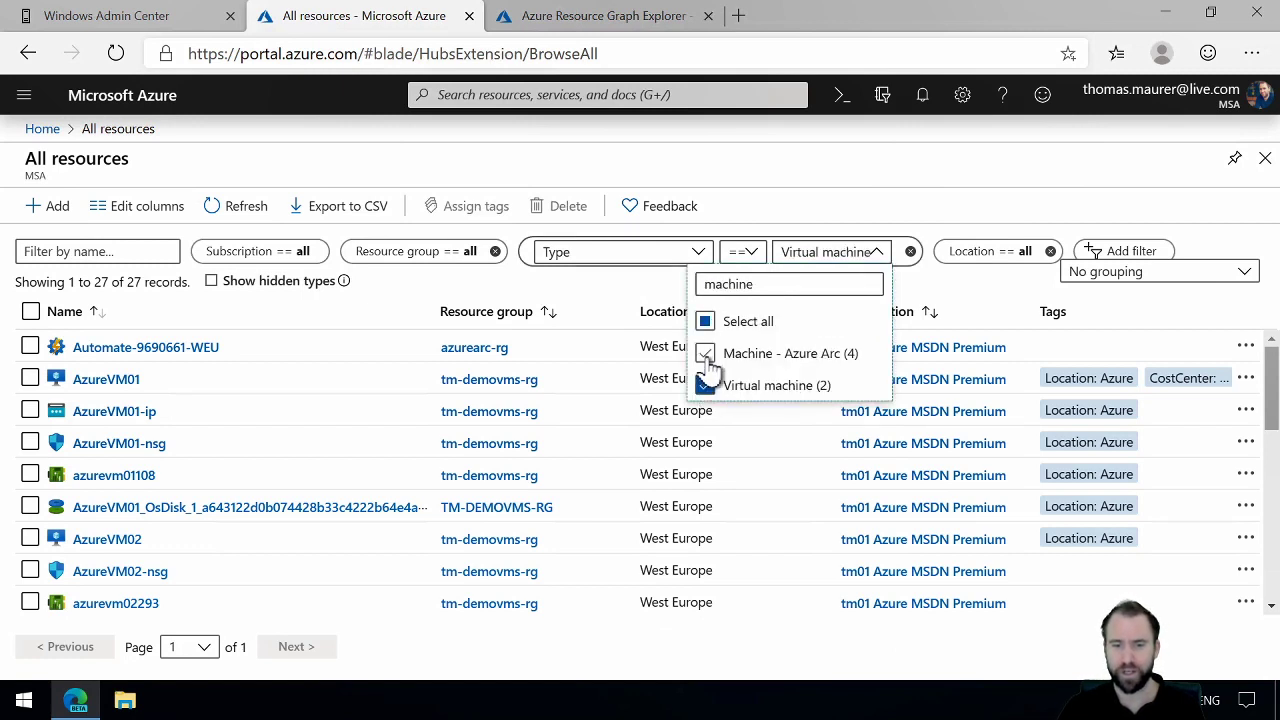
left_click(706, 356)
left_click(970, 294)
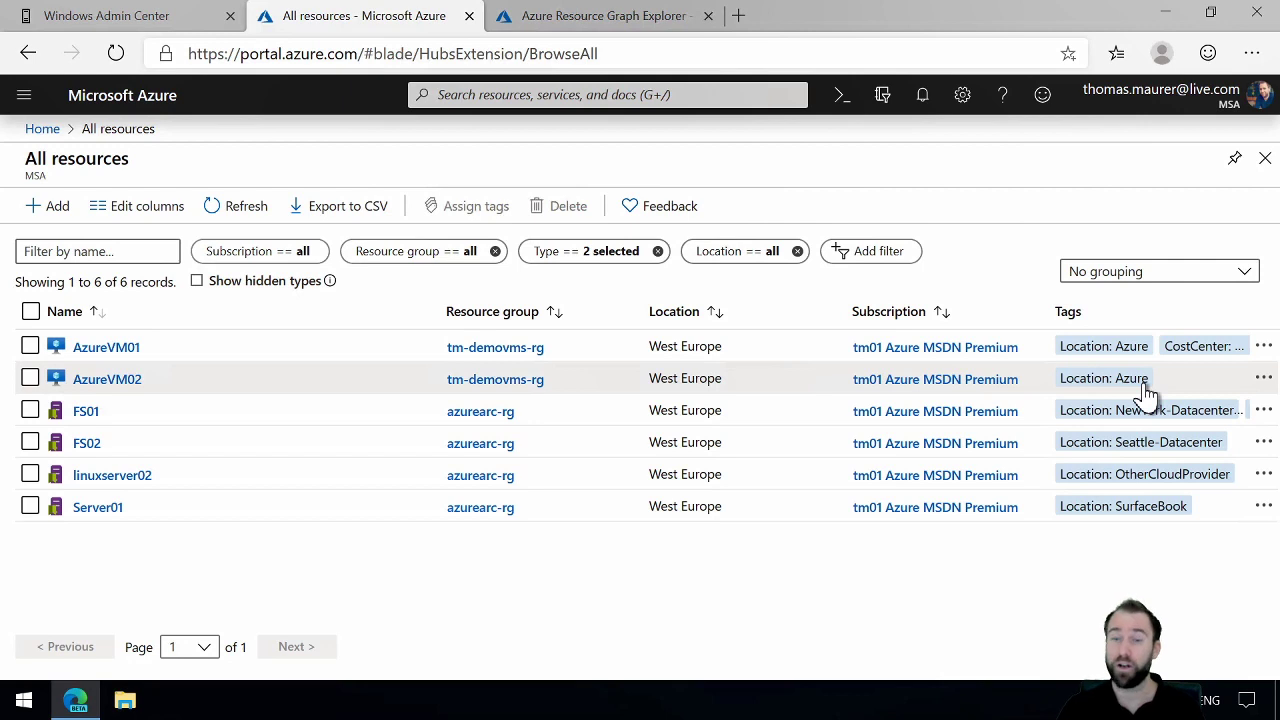
Step: Group the filtered resources by type and add a filter on the CostCenter tag
left_click(1250, 276)
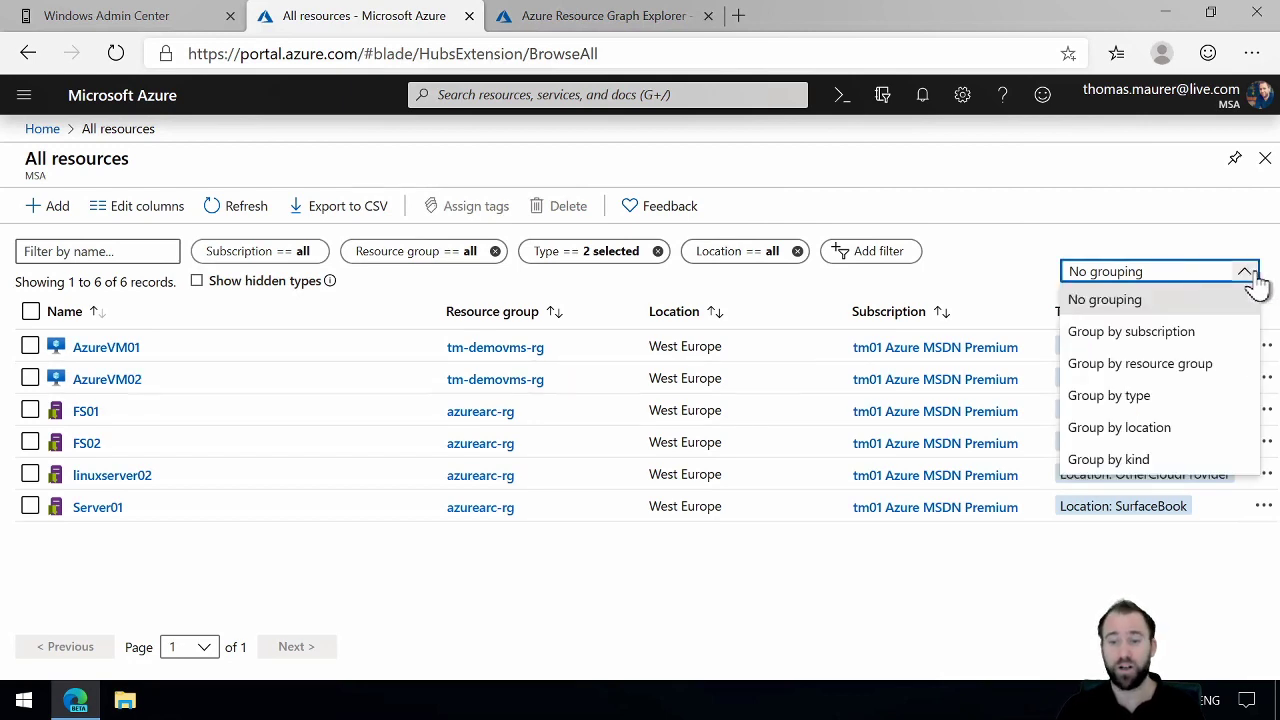
left_click(1180, 397)
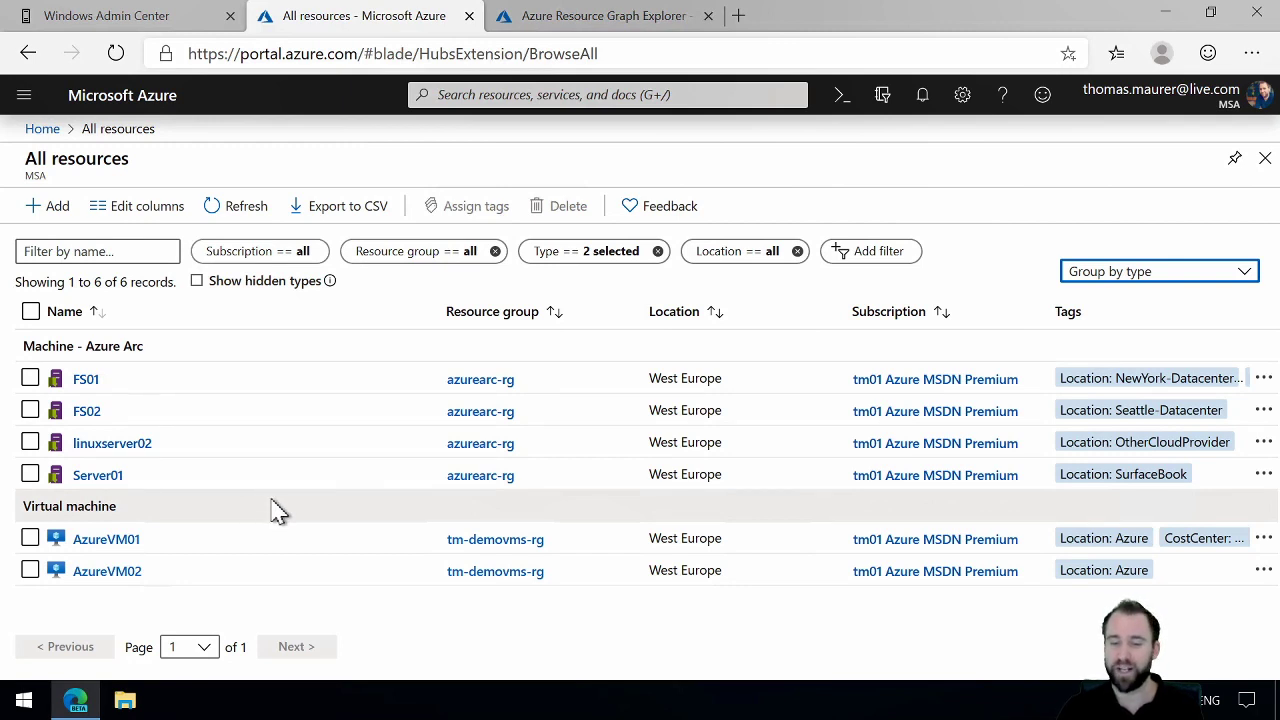
left_click(866, 262)
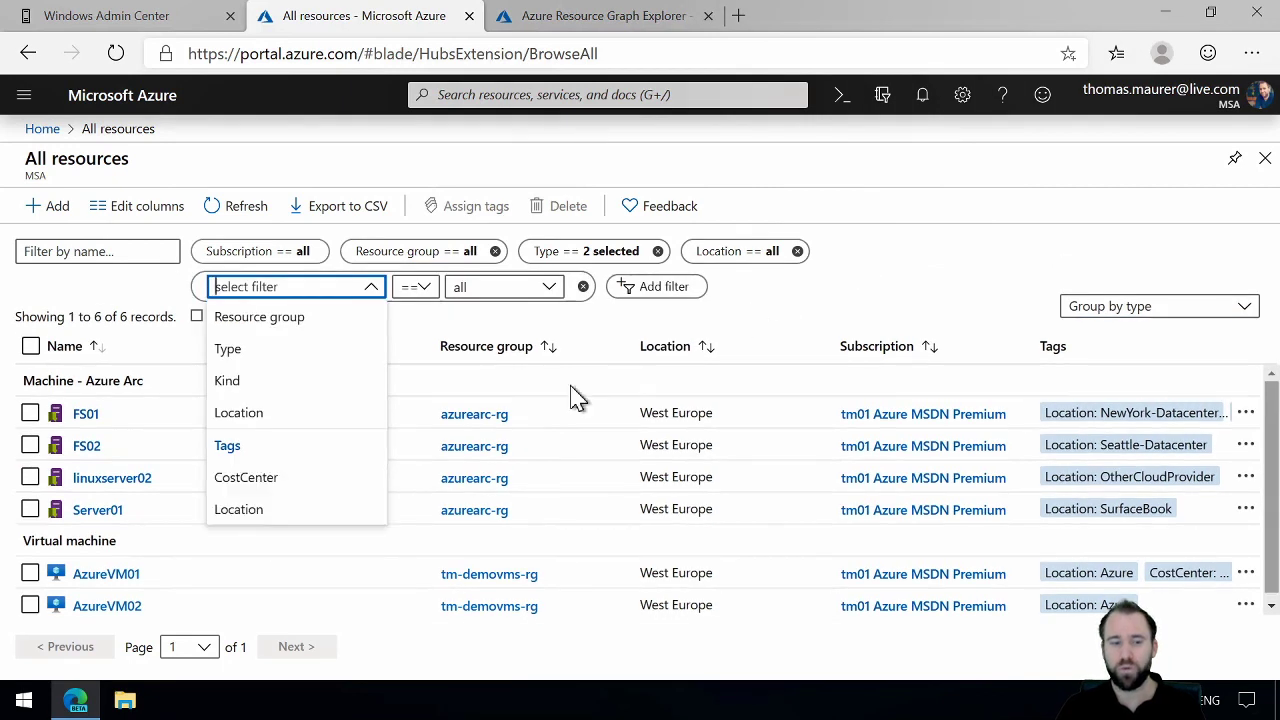
left_click(291, 494)
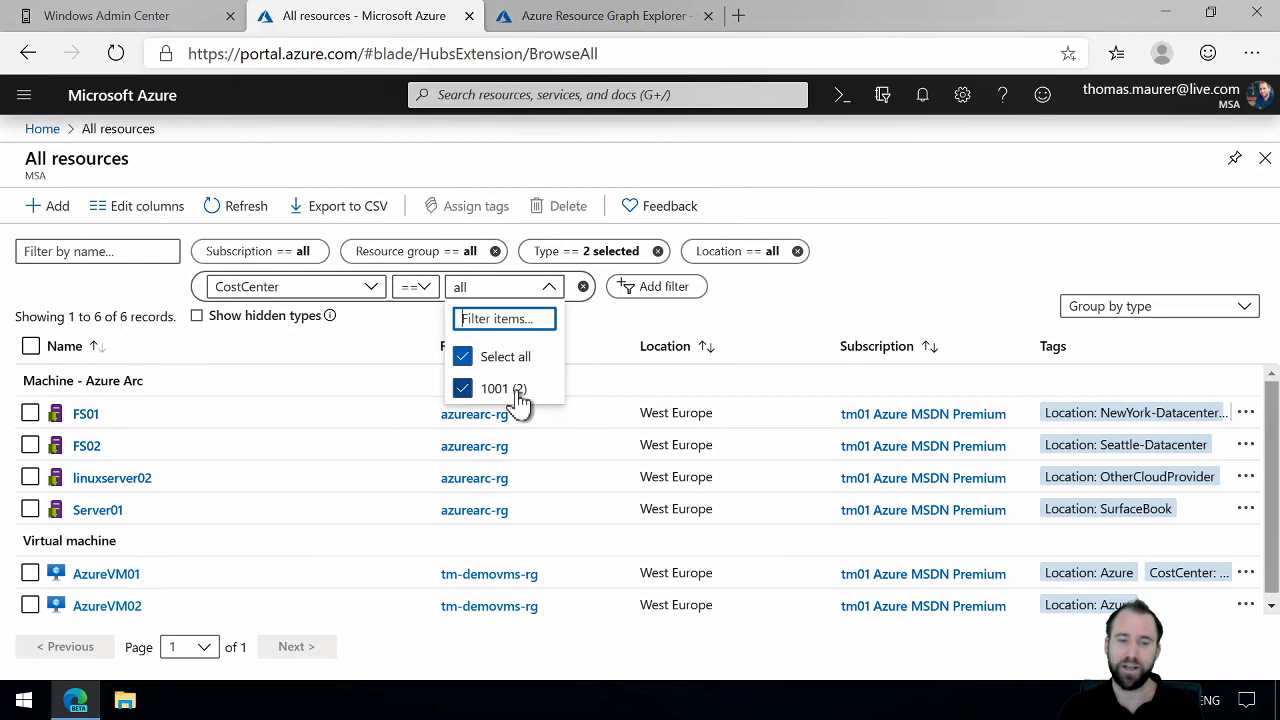
left_click(829, 314)
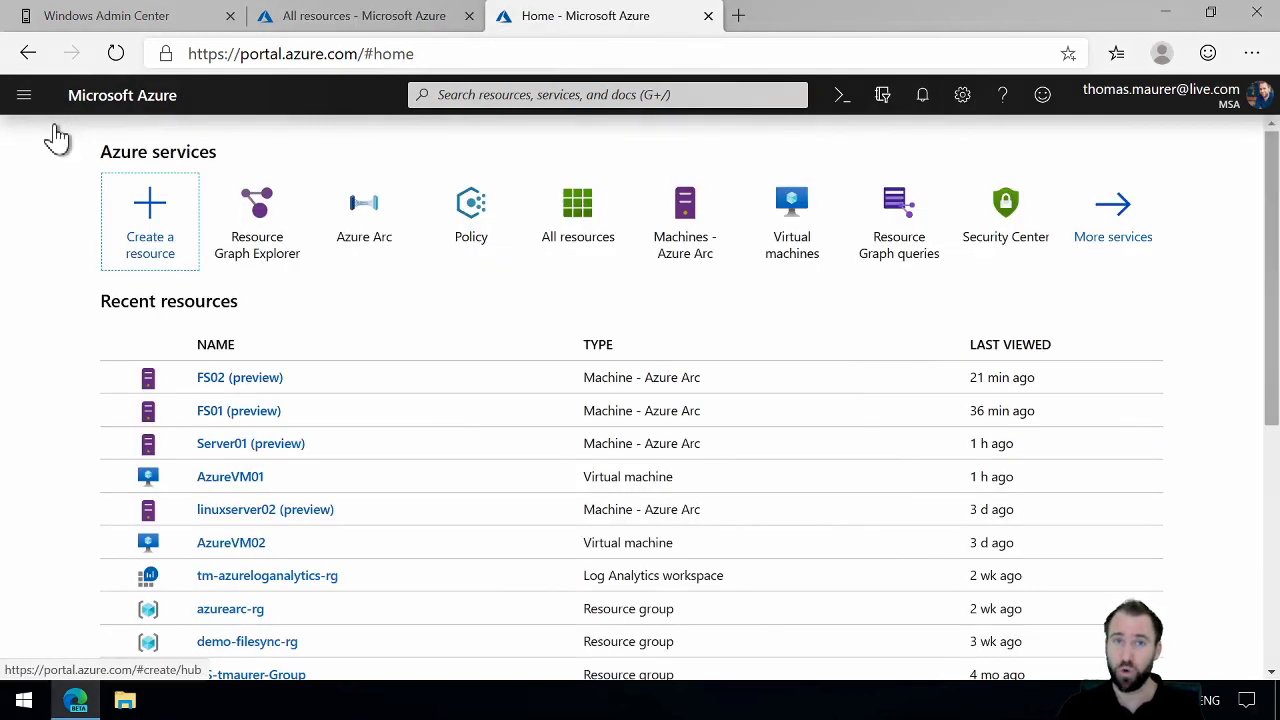
Step: Start a new initiative assignment from the Azure Policy assignments and view the available scope options without choosing one
left_click(488, 216)
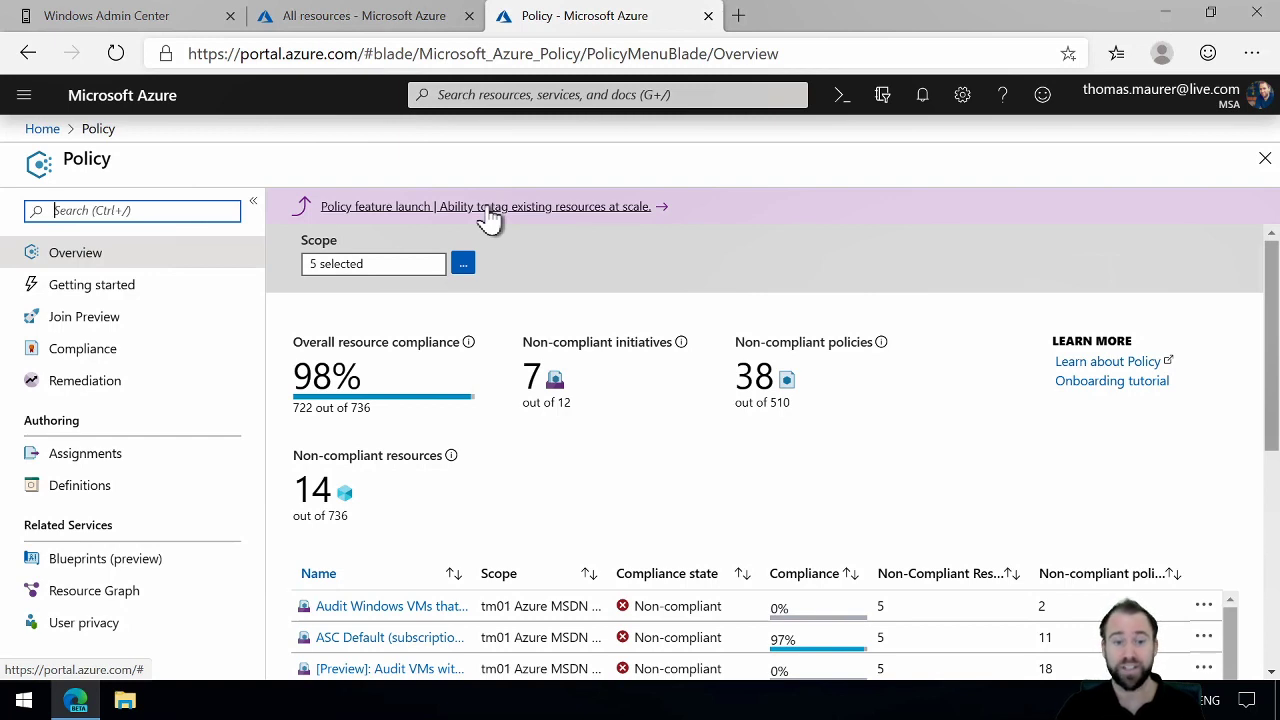
left_click(133, 456)
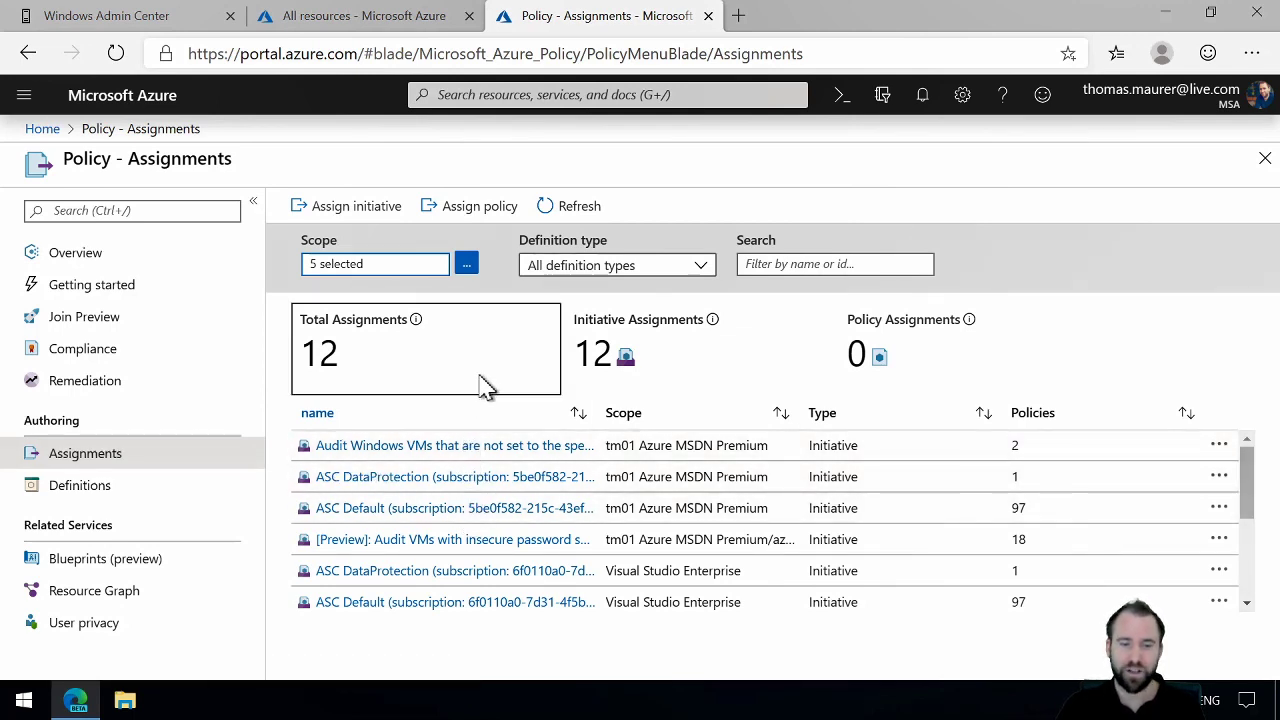
left_click(388, 212)
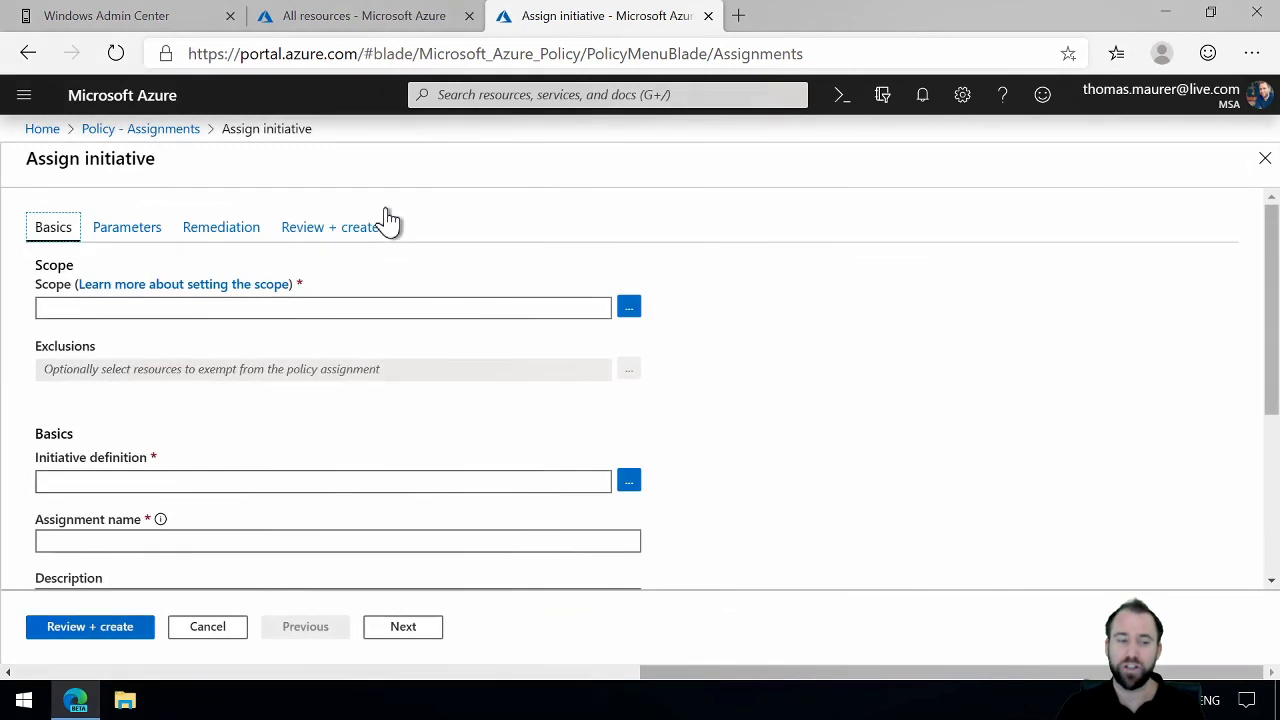
left_click(629, 308)
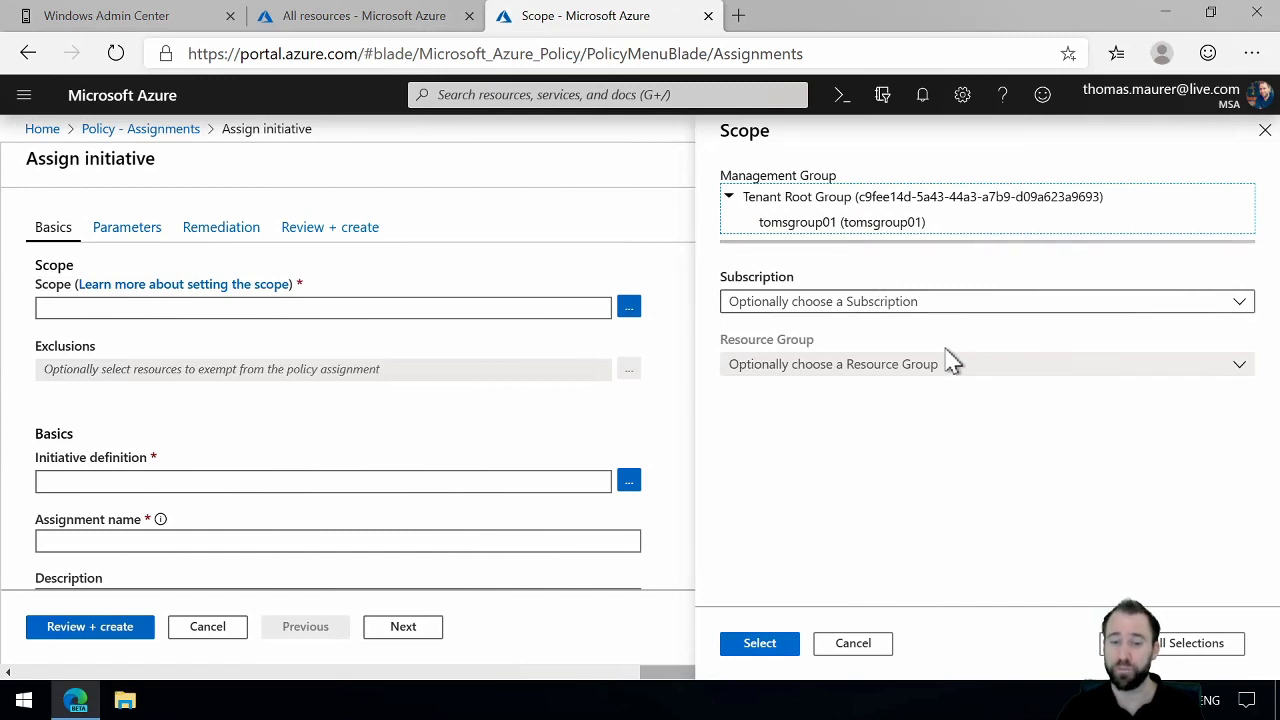
left_click(868, 646)
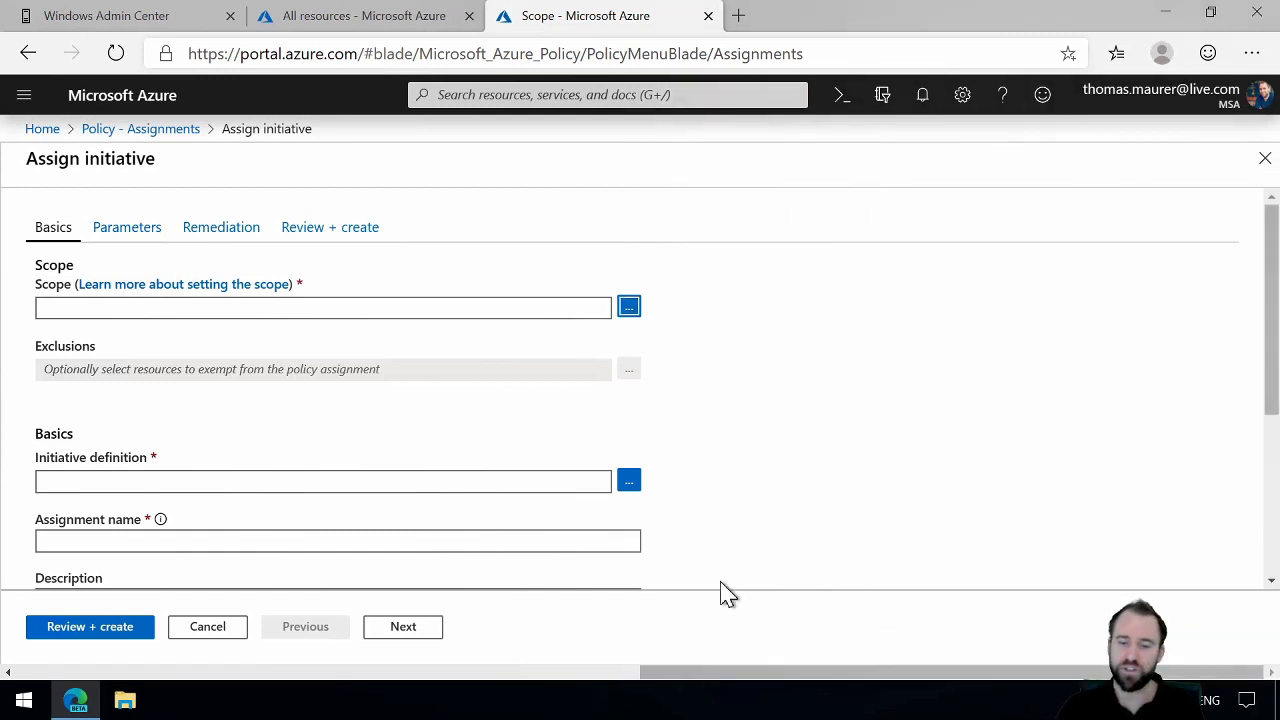
Step: Search the available initiative definitions for "pass" and cancel the initiative assignment
left_click(629, 484)
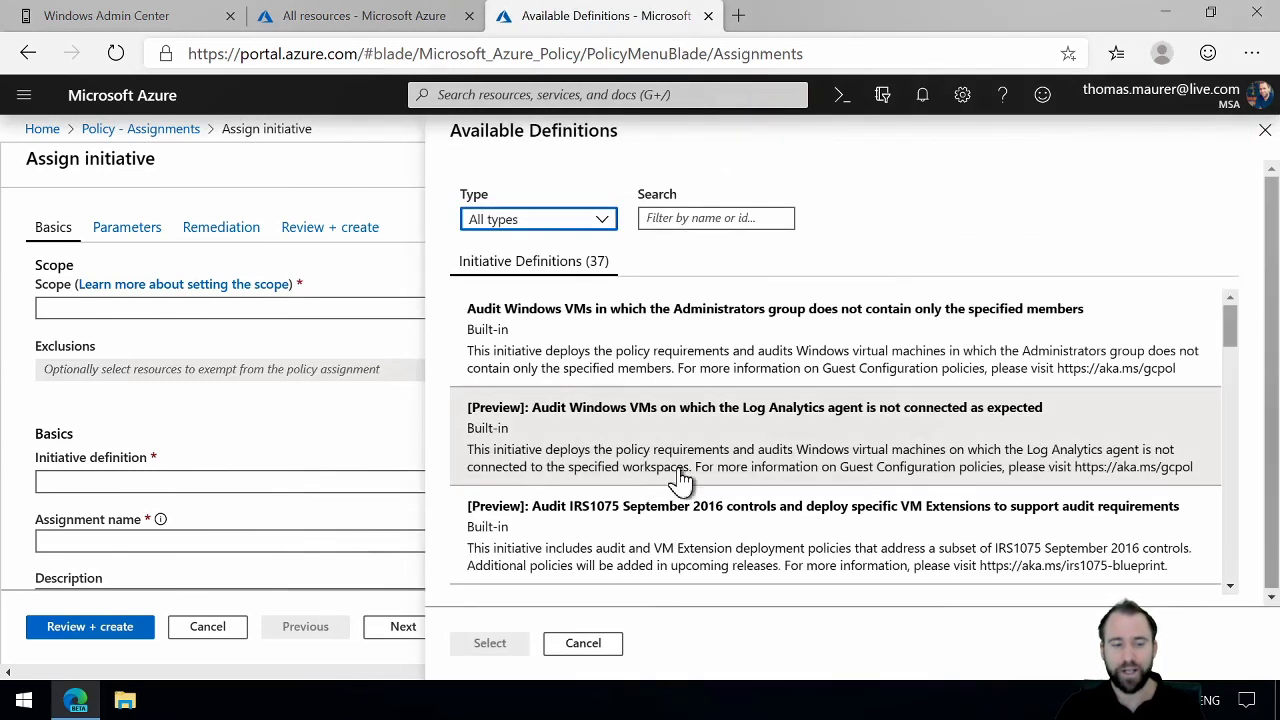
left_click_drag(1238, 335, 1231, 372)
left_click(670, 222)
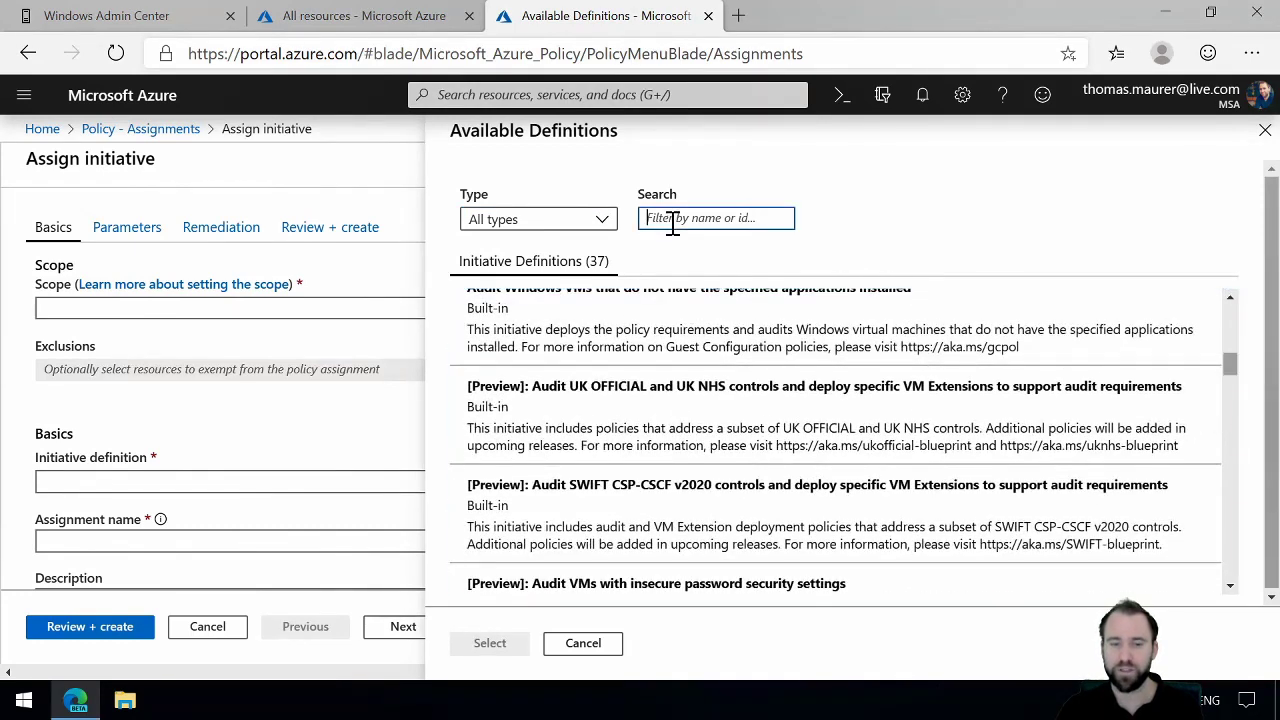
type("pass")
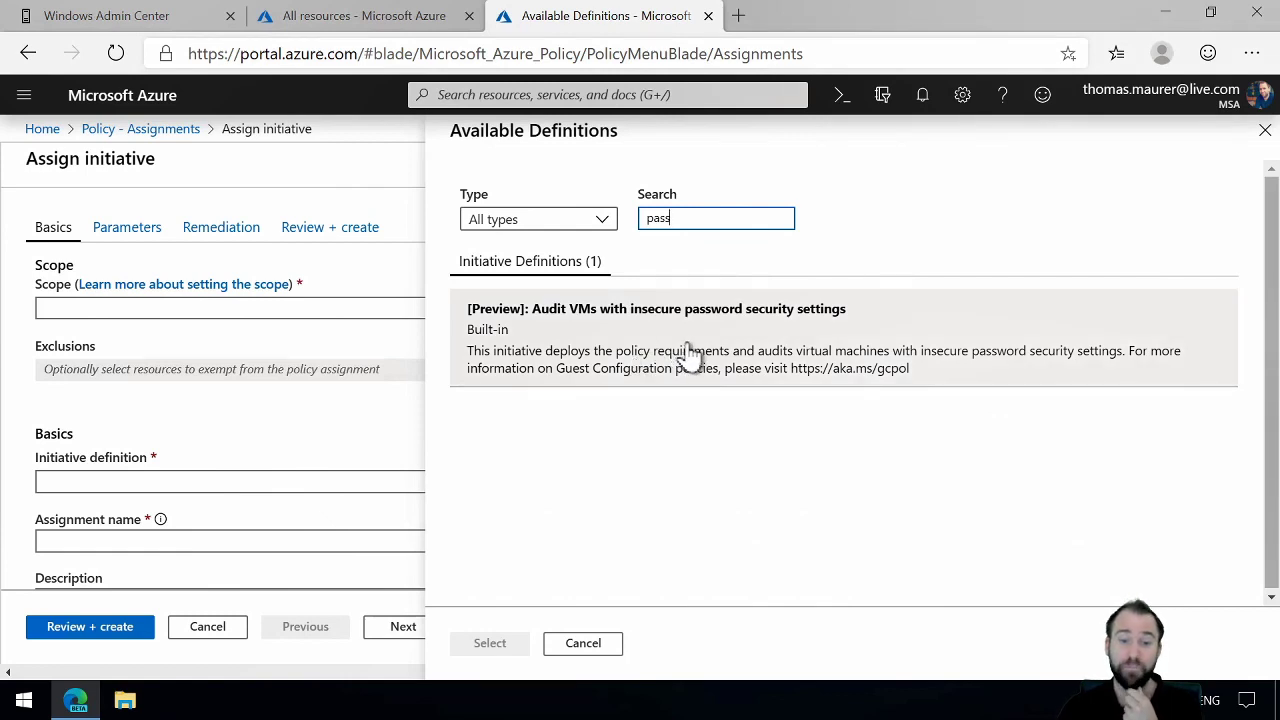
left_click(584, 646)
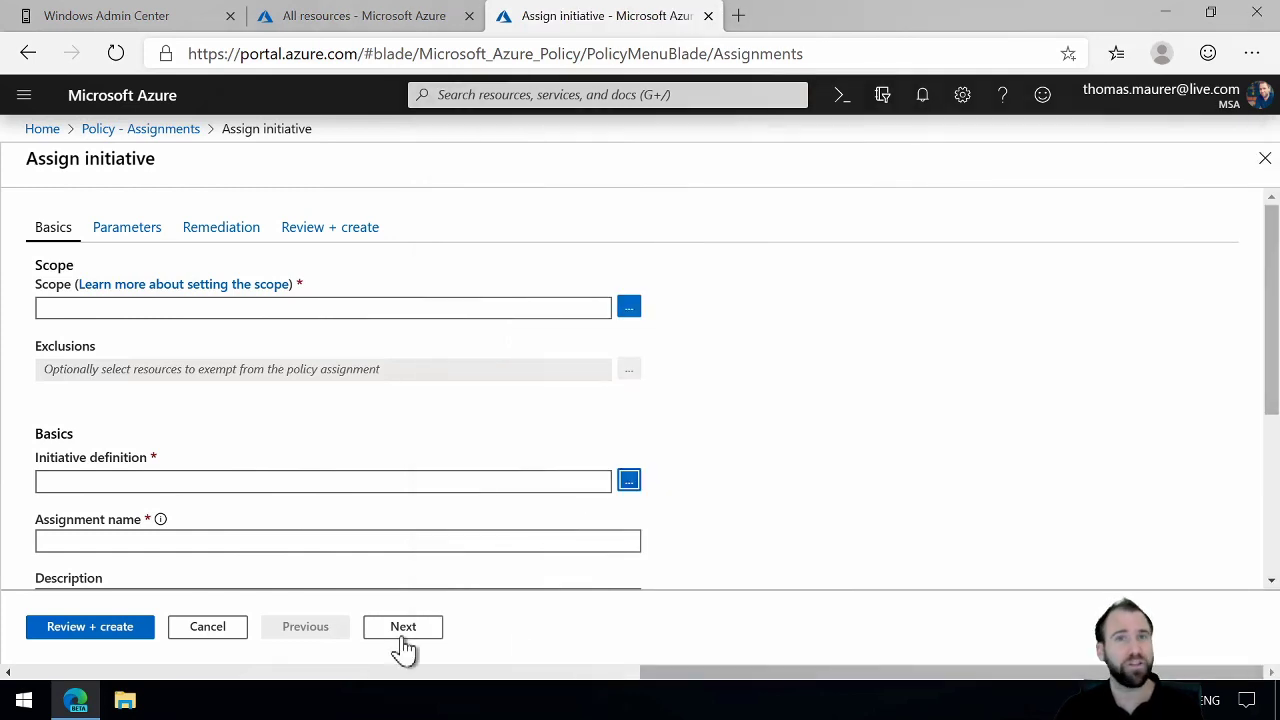
left_click(215, 638)
left_click(737, 164)
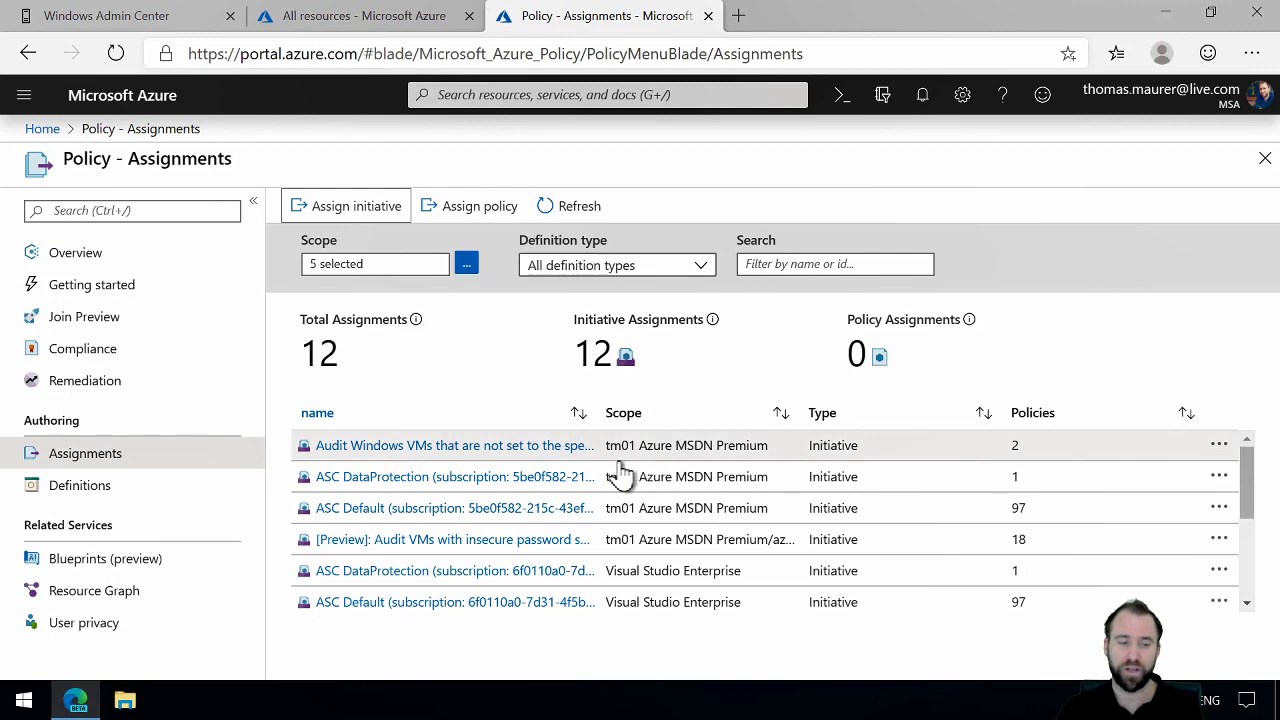
Step: Examine the Policy overview down to its assignments by compliance chart, and open the Compliance page
left_click(125, 260)
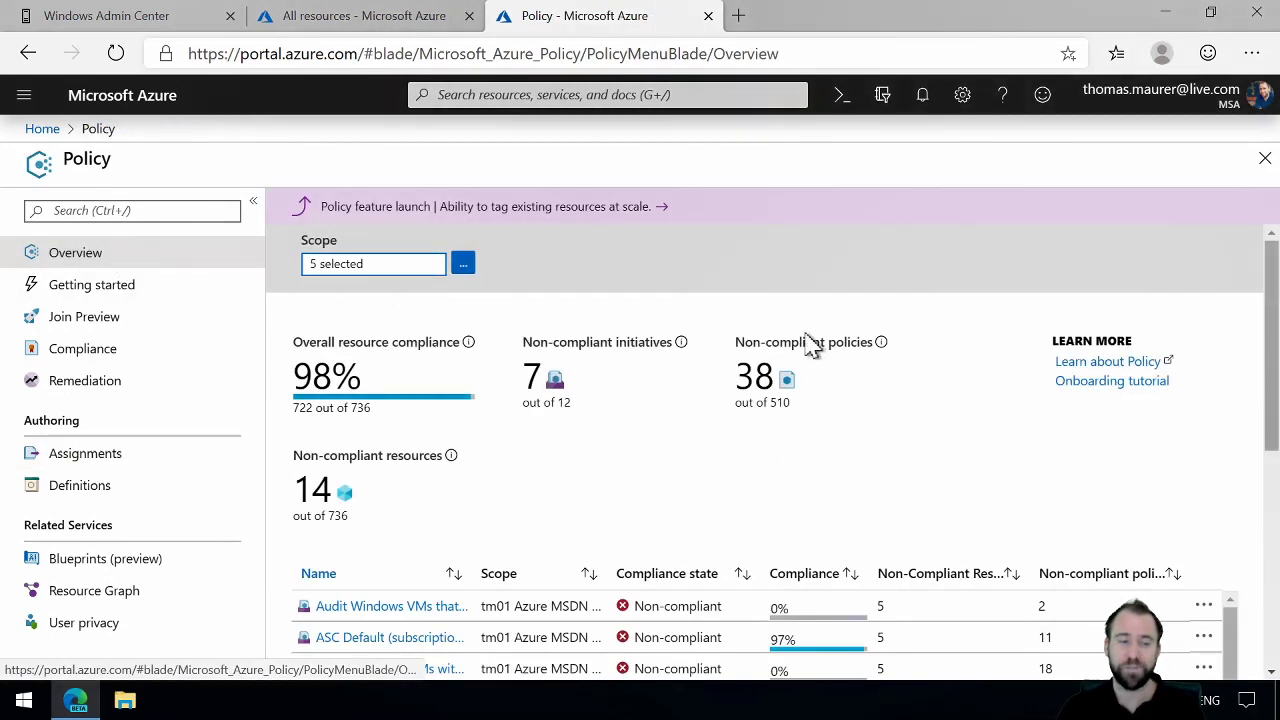
left_click_drag(1270, 335, 1257, 560)
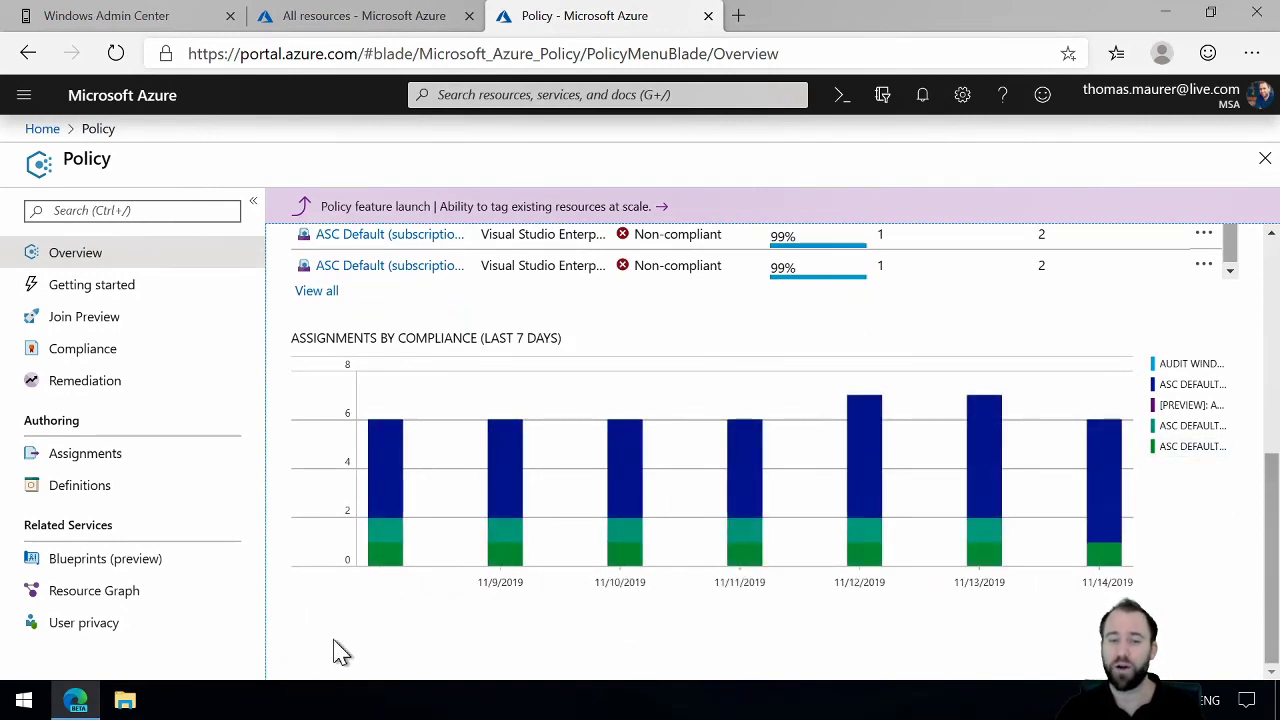
left_click(117, 352)
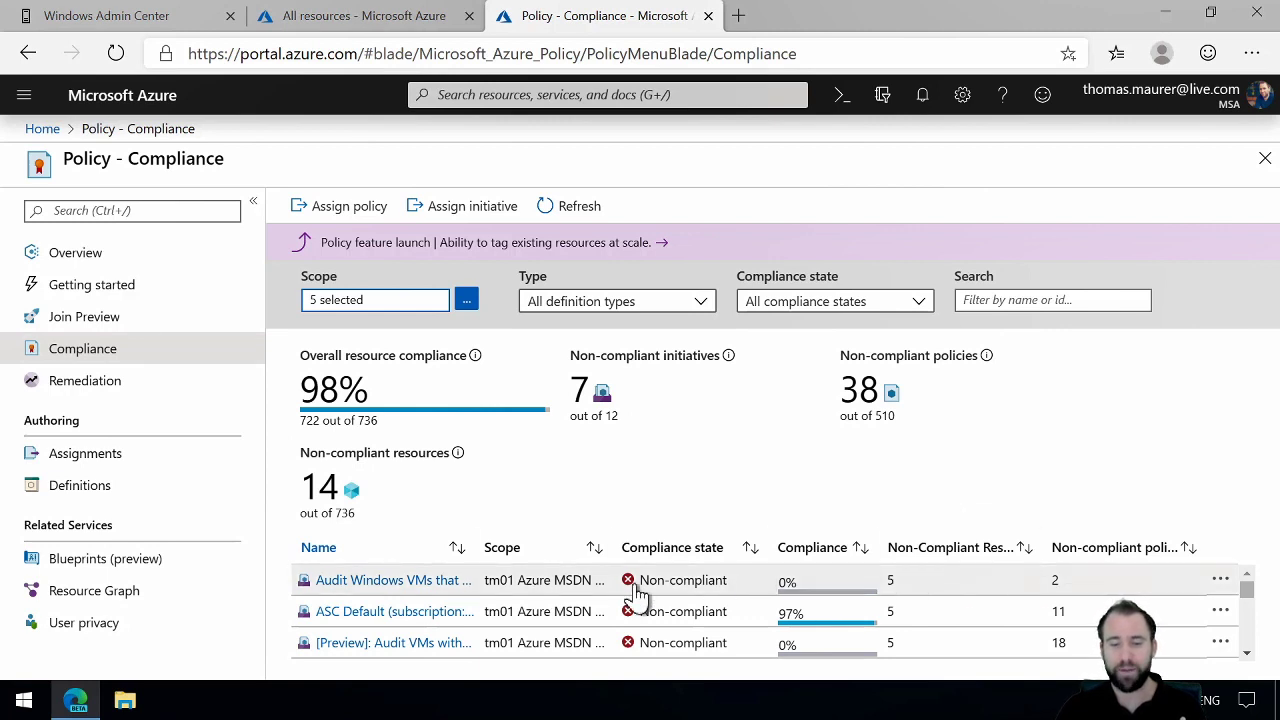
Step: Open the assignment auditing Windows VMs not set to the specified time zone and examine its non-compliant resources
left_click(418, 588)
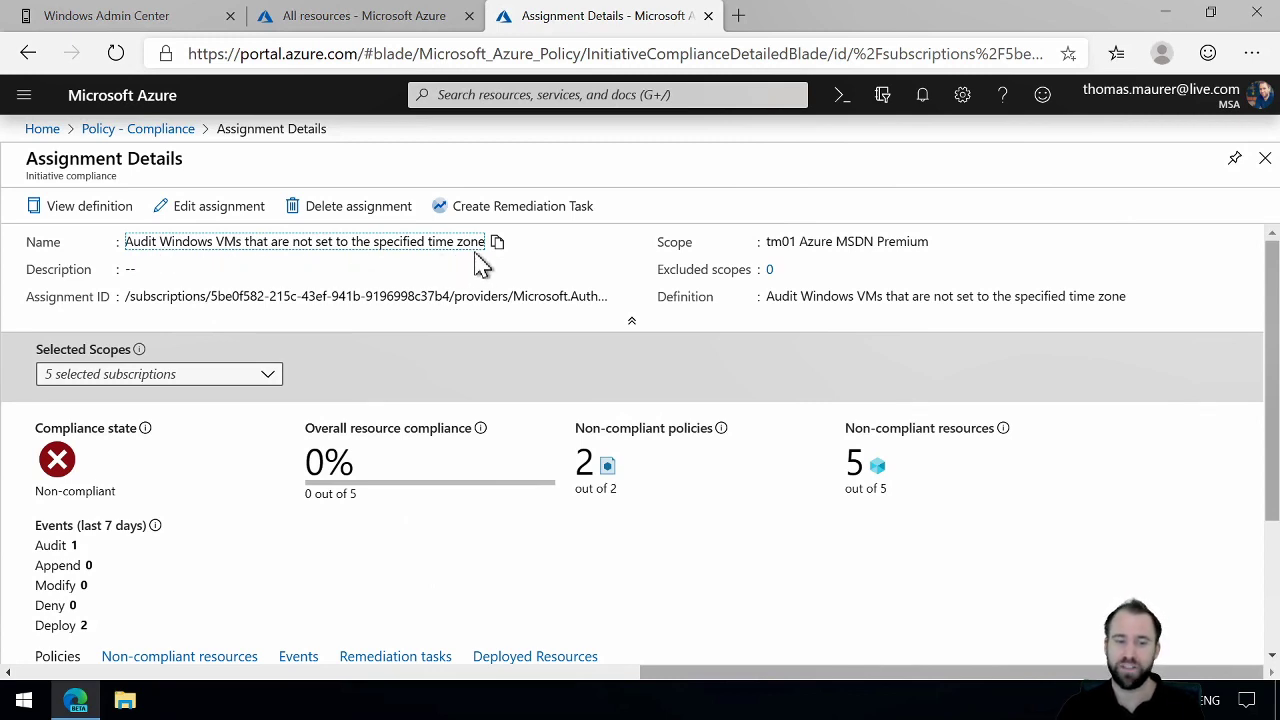
left_click_drag(1271, 334, 1272, 458)
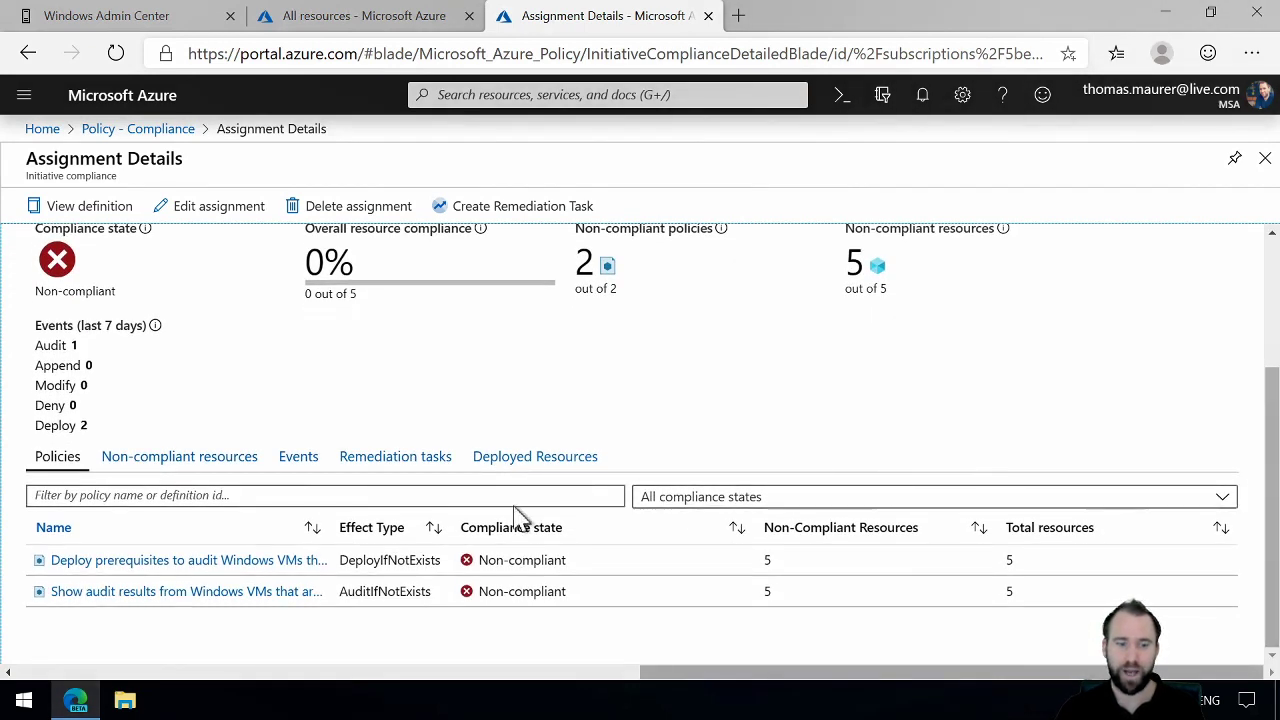
left_click(243, 472)
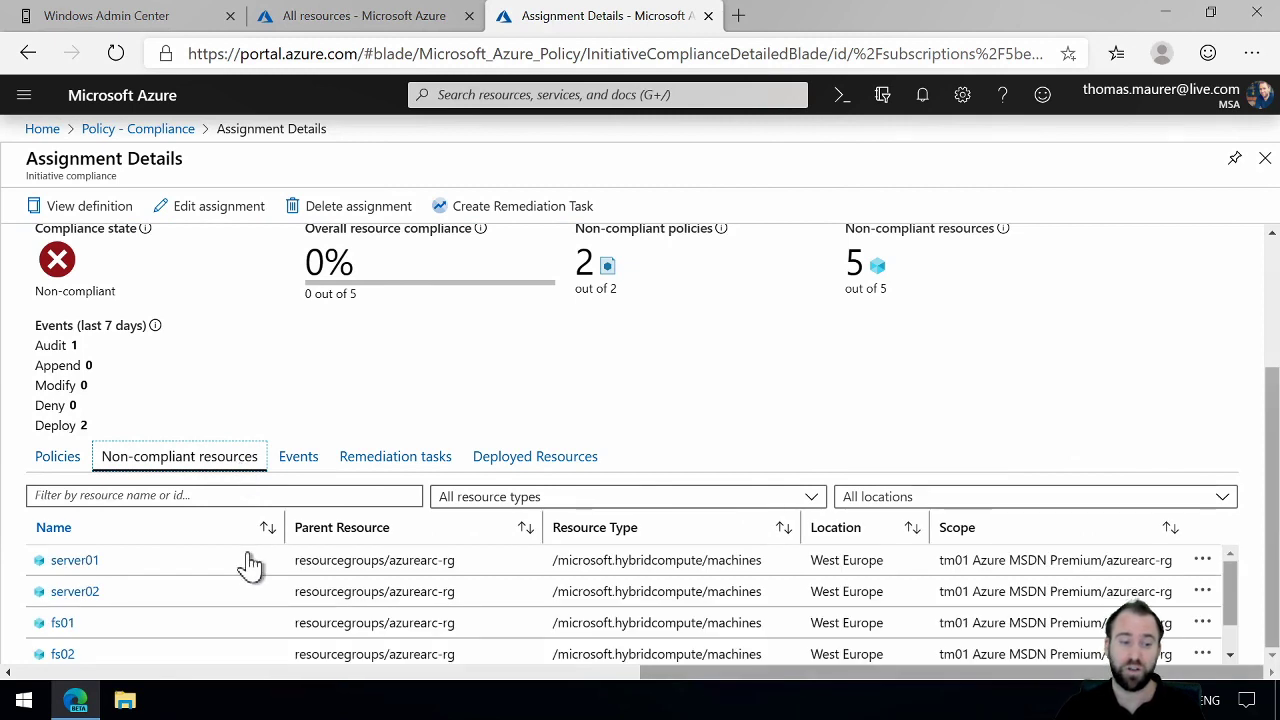
left_click_drag(1237, 590, 1234, 611)
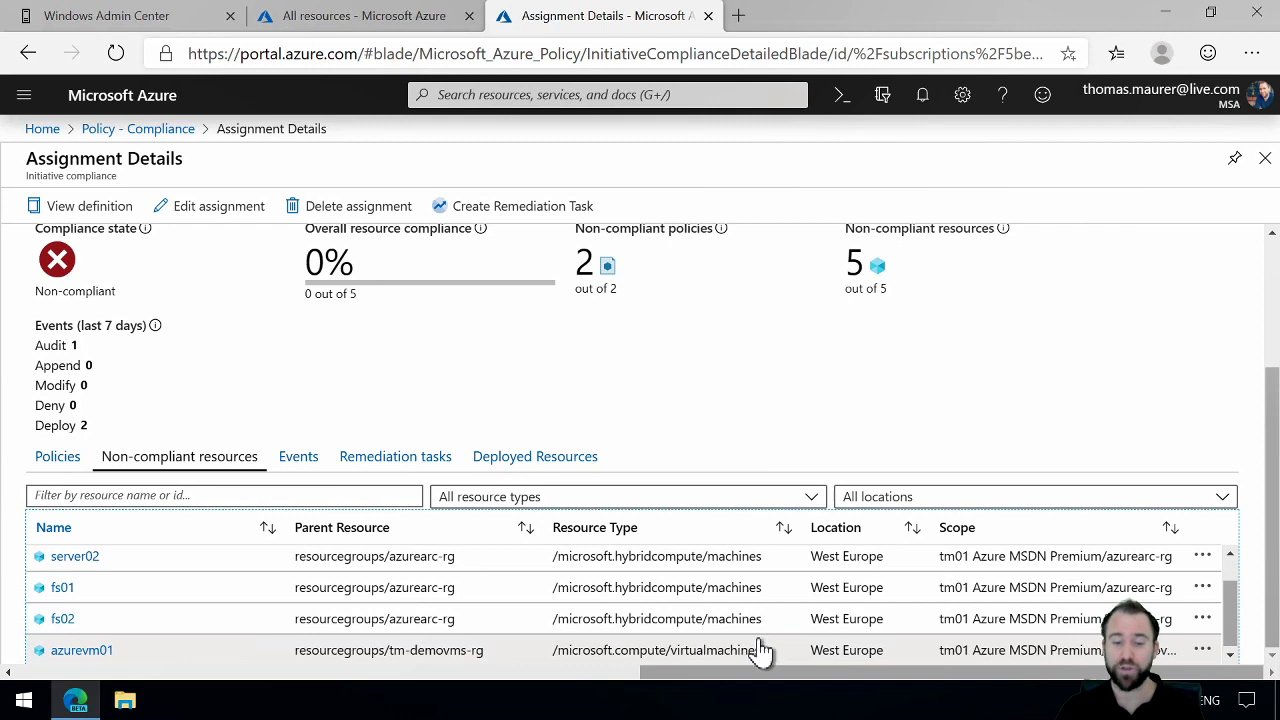
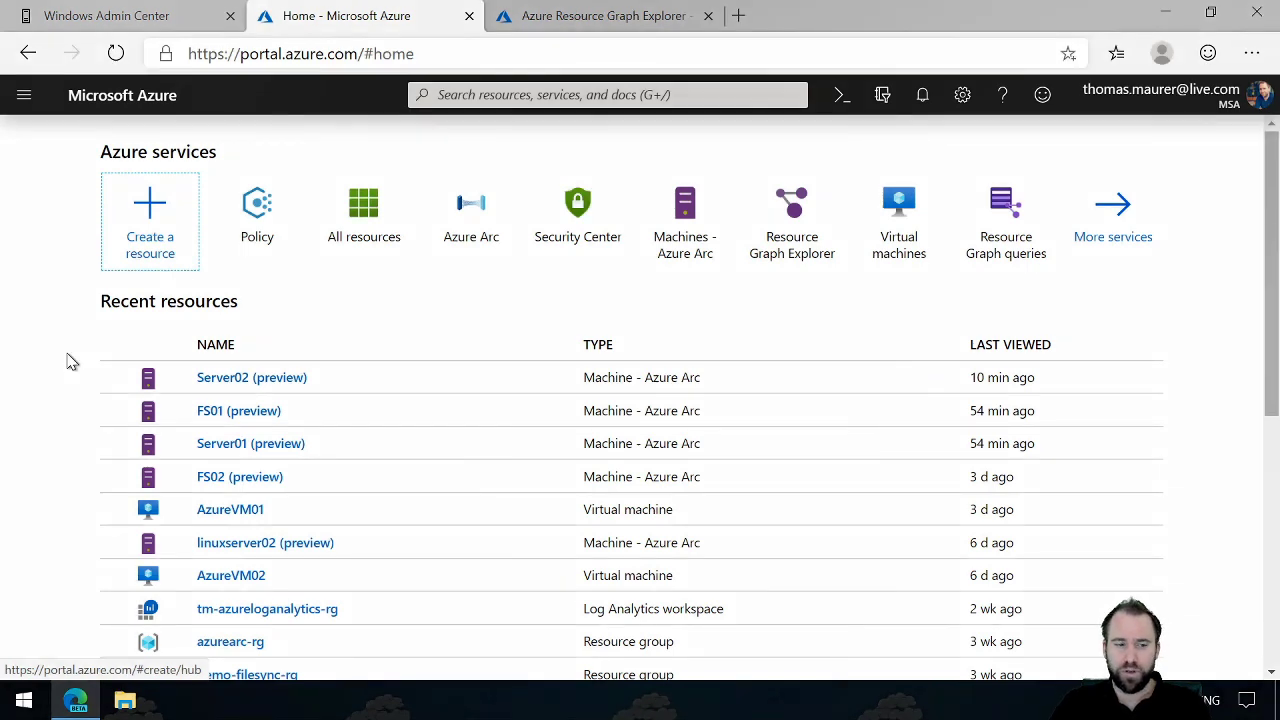
Step: Open Server02 from the list of servers managed by Azure Arc
left_click(474, 214)
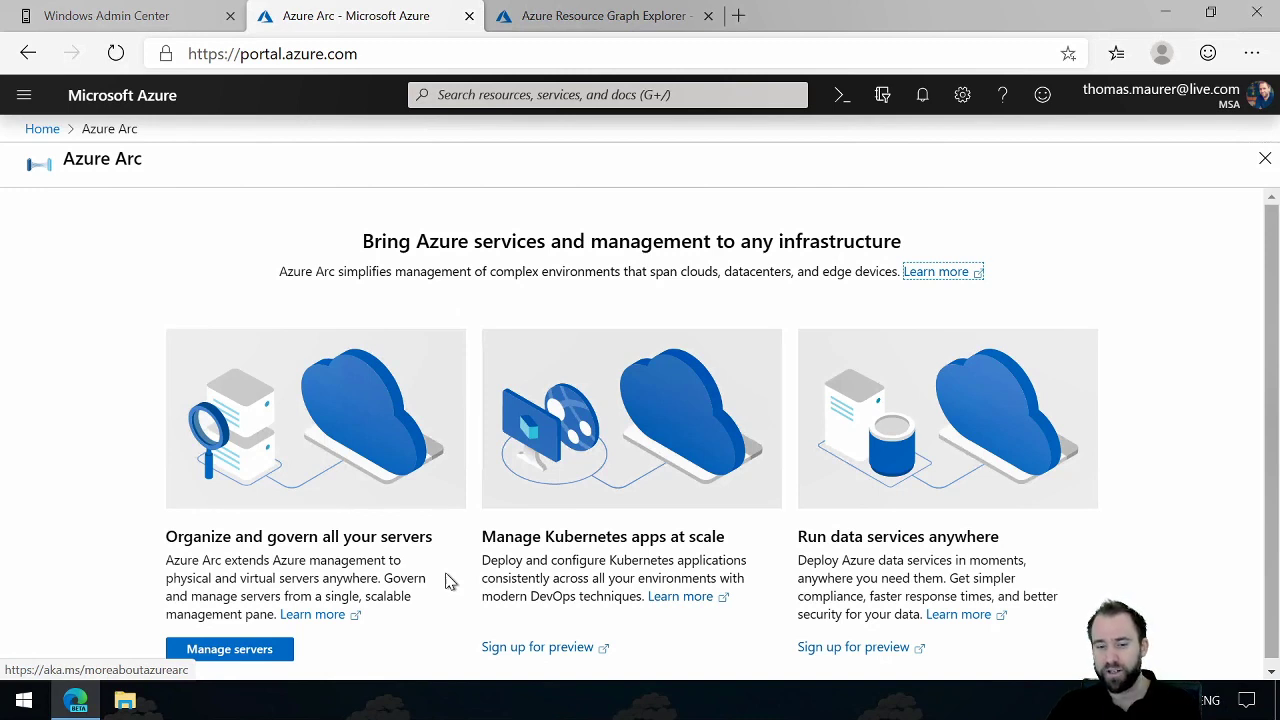
left_click(256, 658)
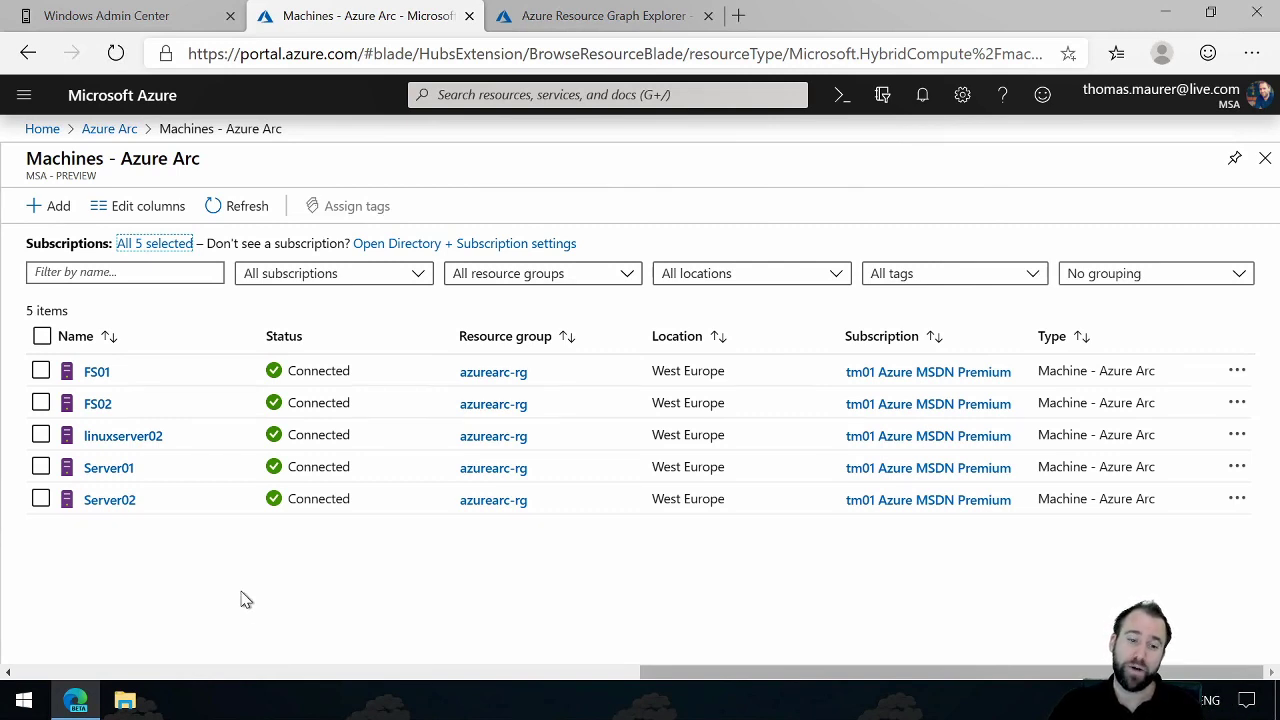
left_click(111, 502)
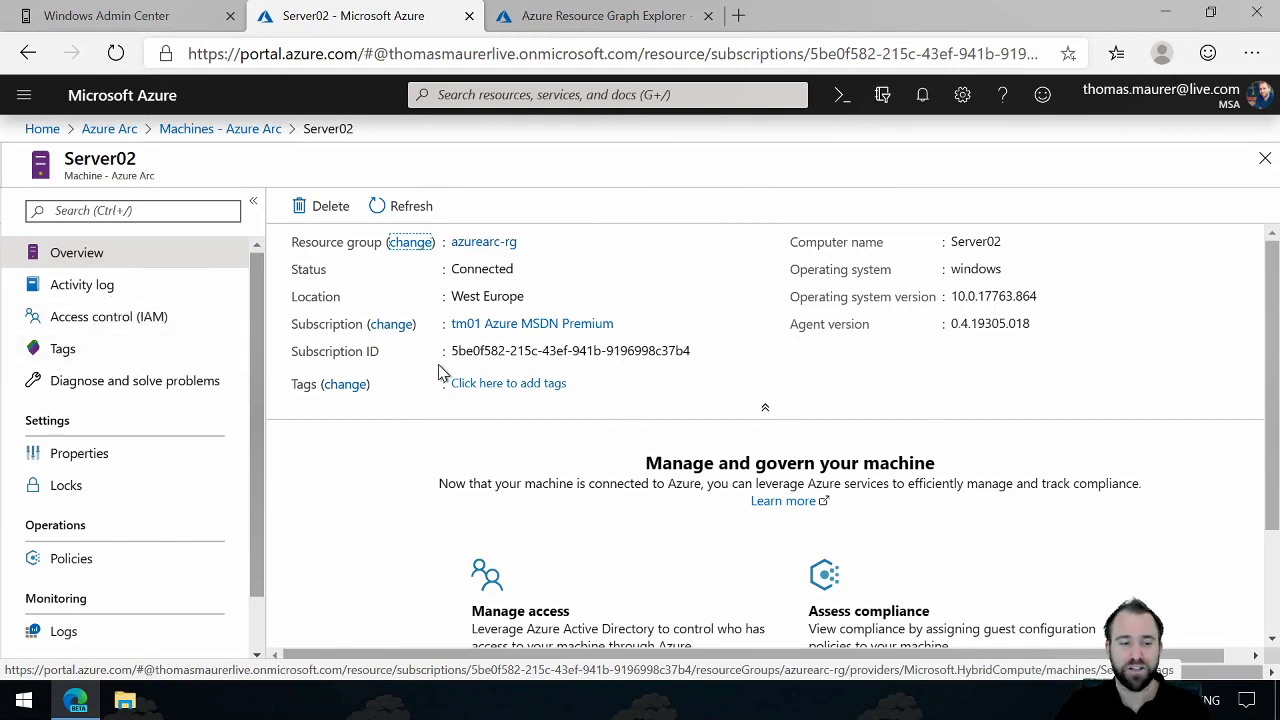
Step: Add the tag Location with the value SurfacePro to Server02 and save it
left_click(499, 388)
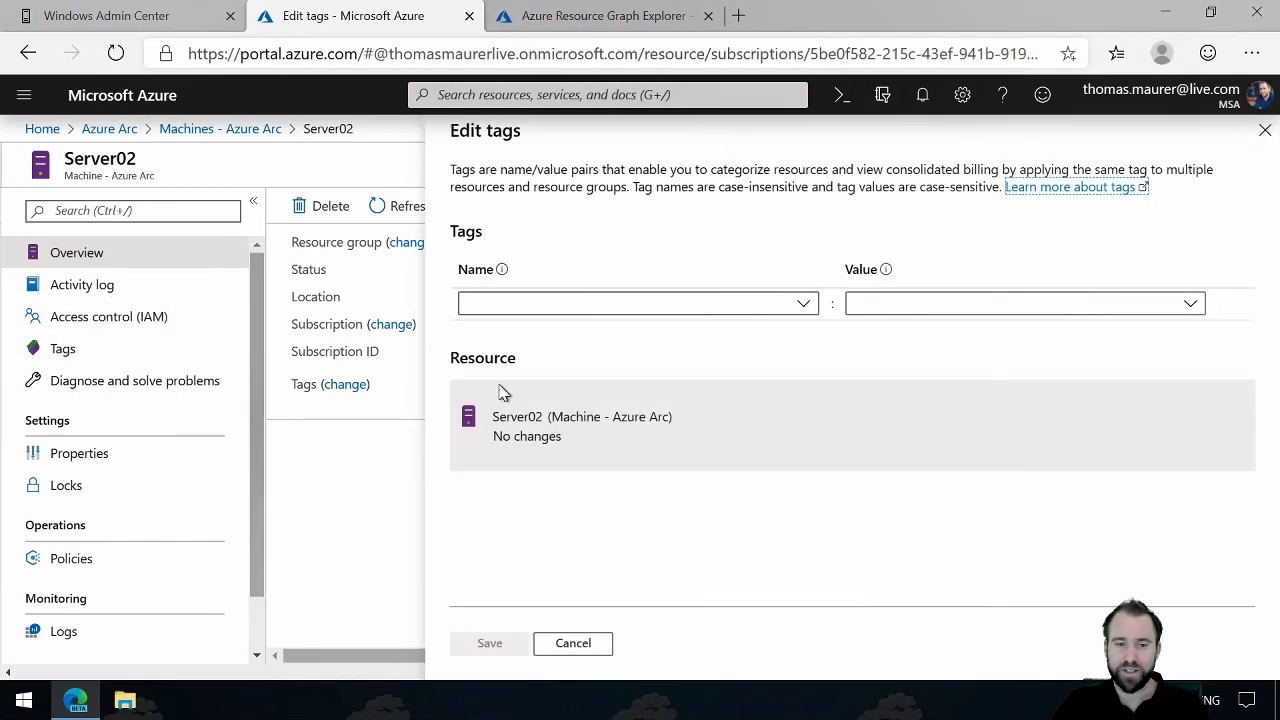
left_click(803, 309)
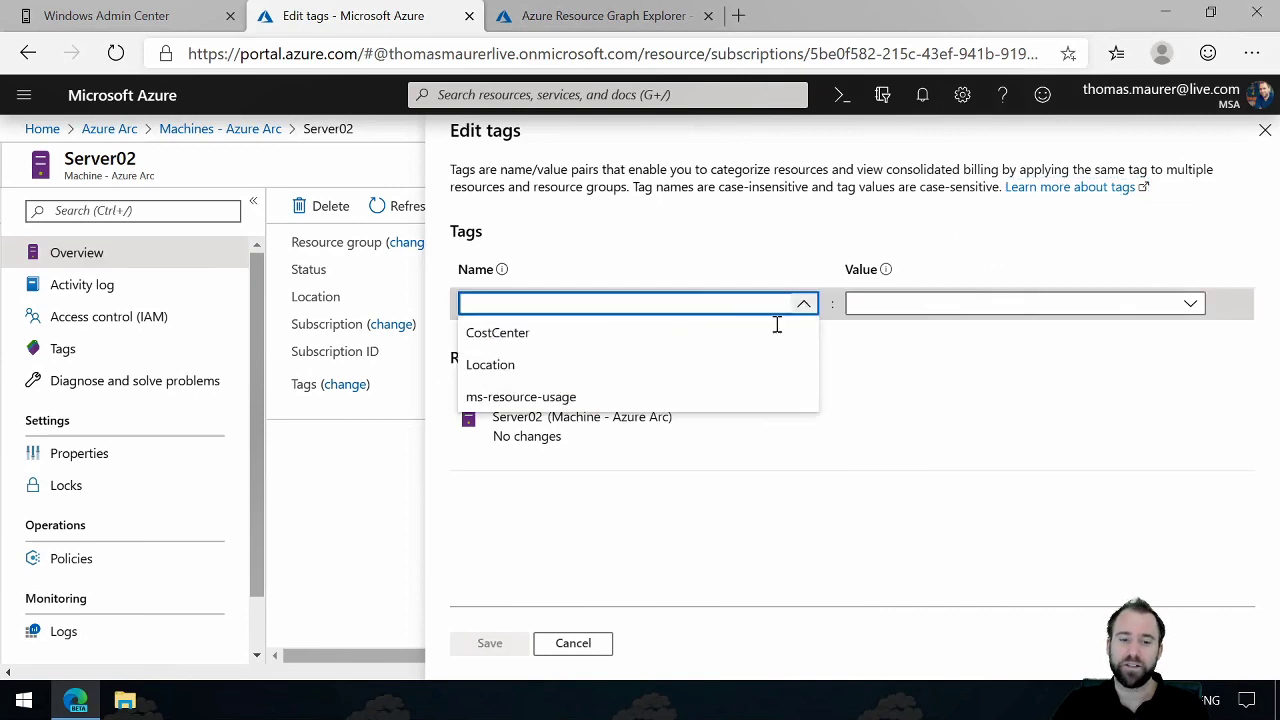
left_click(700, 366)
left_click(890, 306)
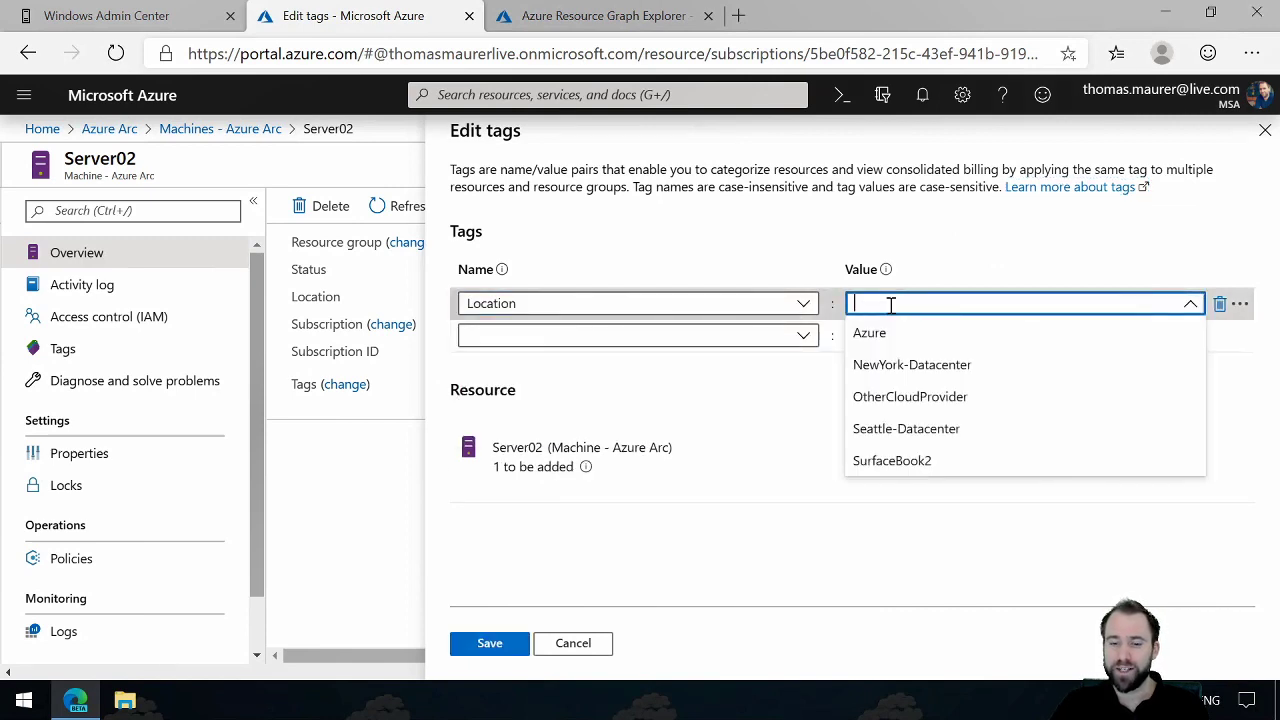
type("SurfacePro")
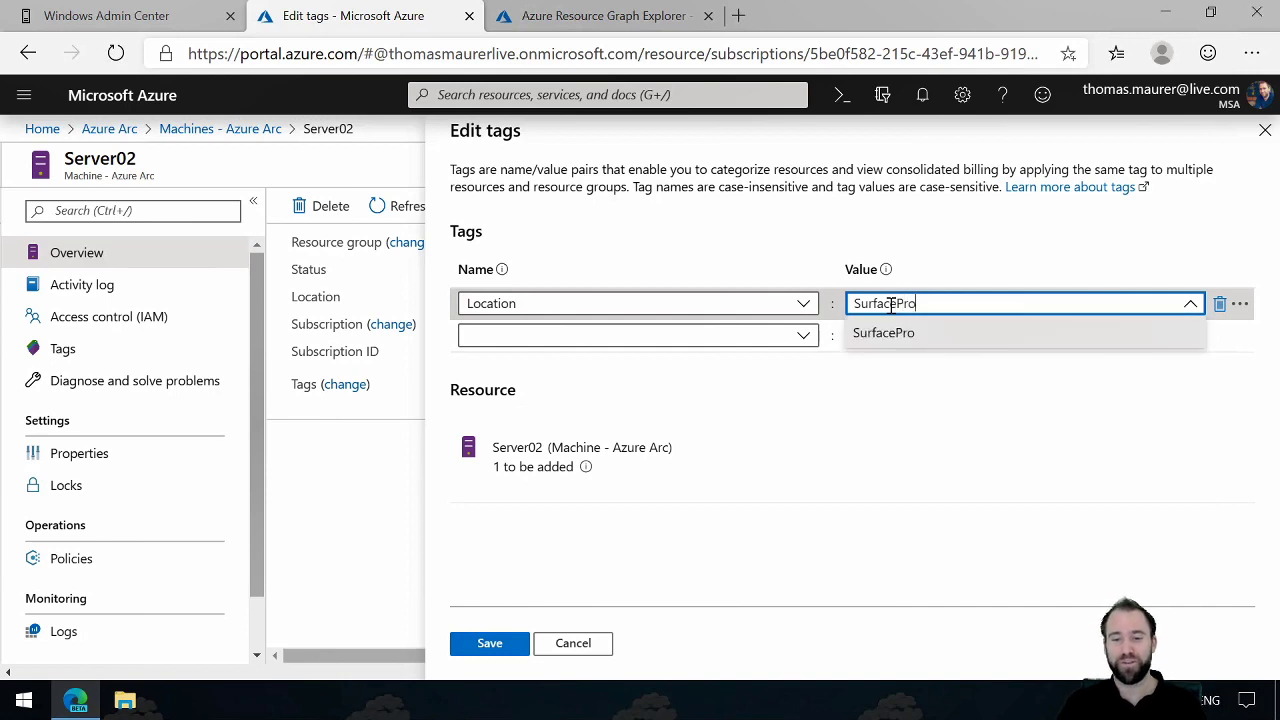
left_click(980, 264)
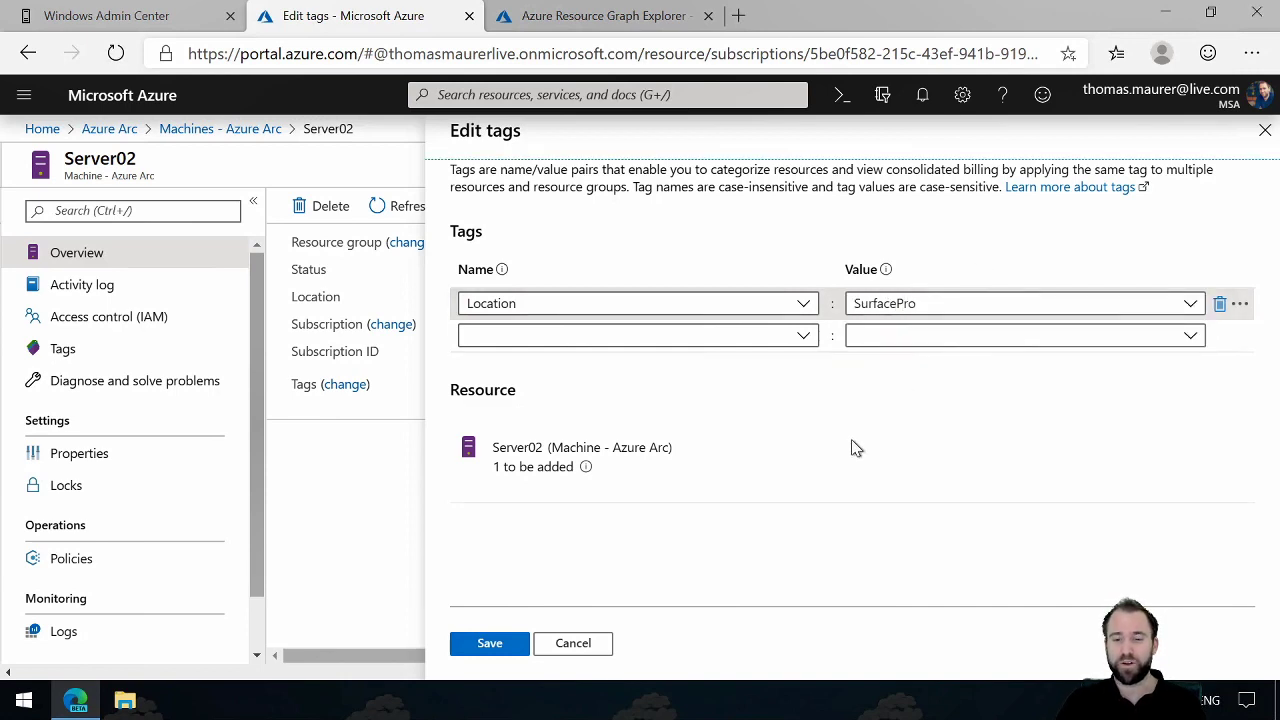
left_click(510, 648)
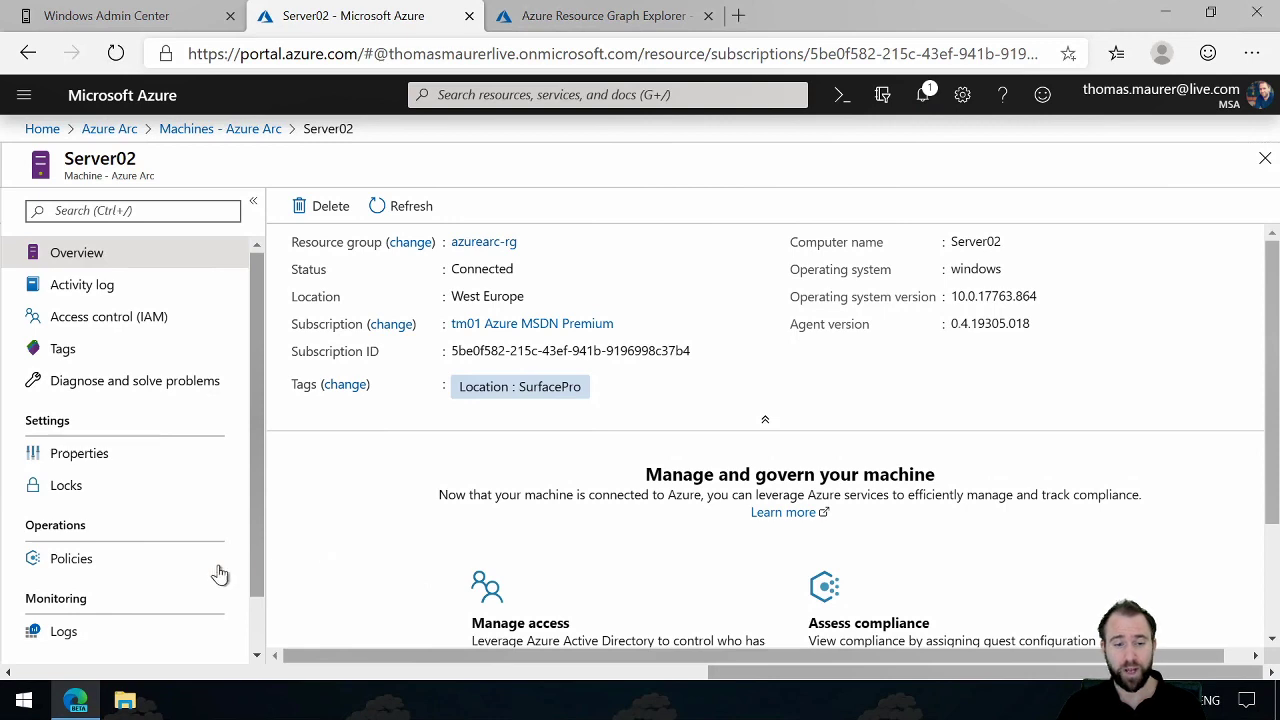
Step: Open Server02's policies and examine the policies in the assignment auditing VMs with insecure password security settings, widening their name column
left_click(145, 568)
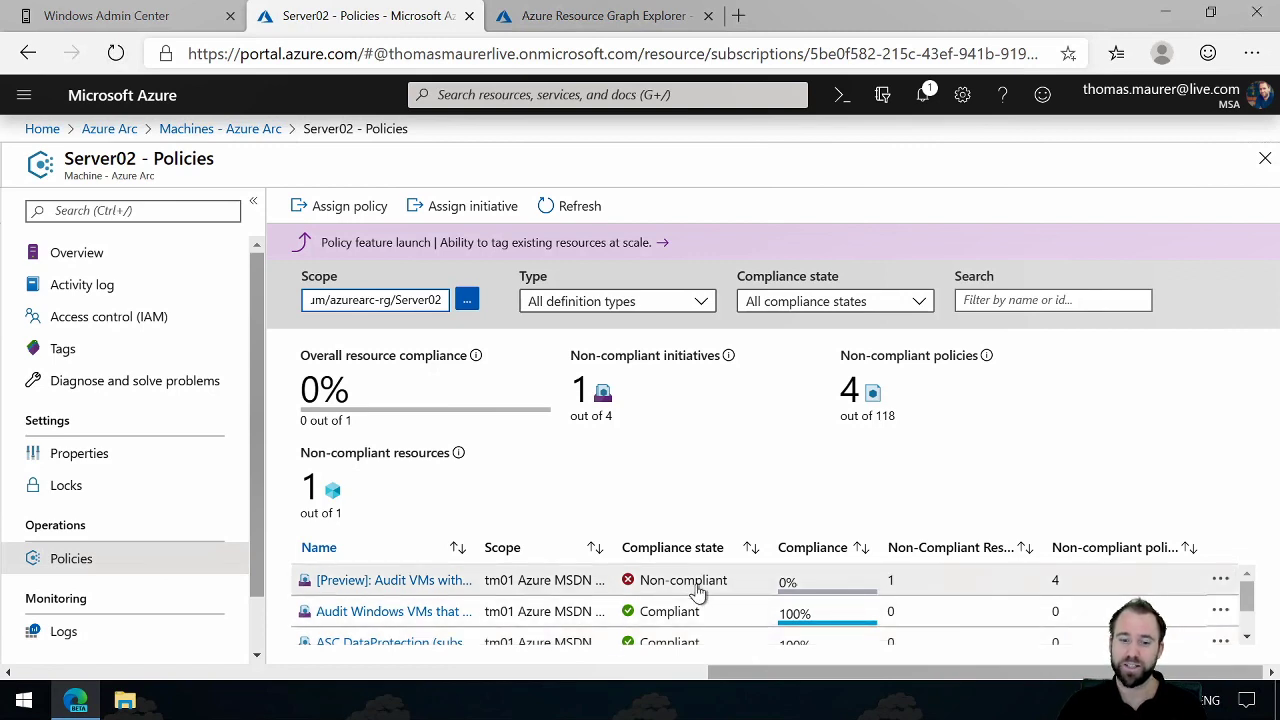
left_click(440, 586)
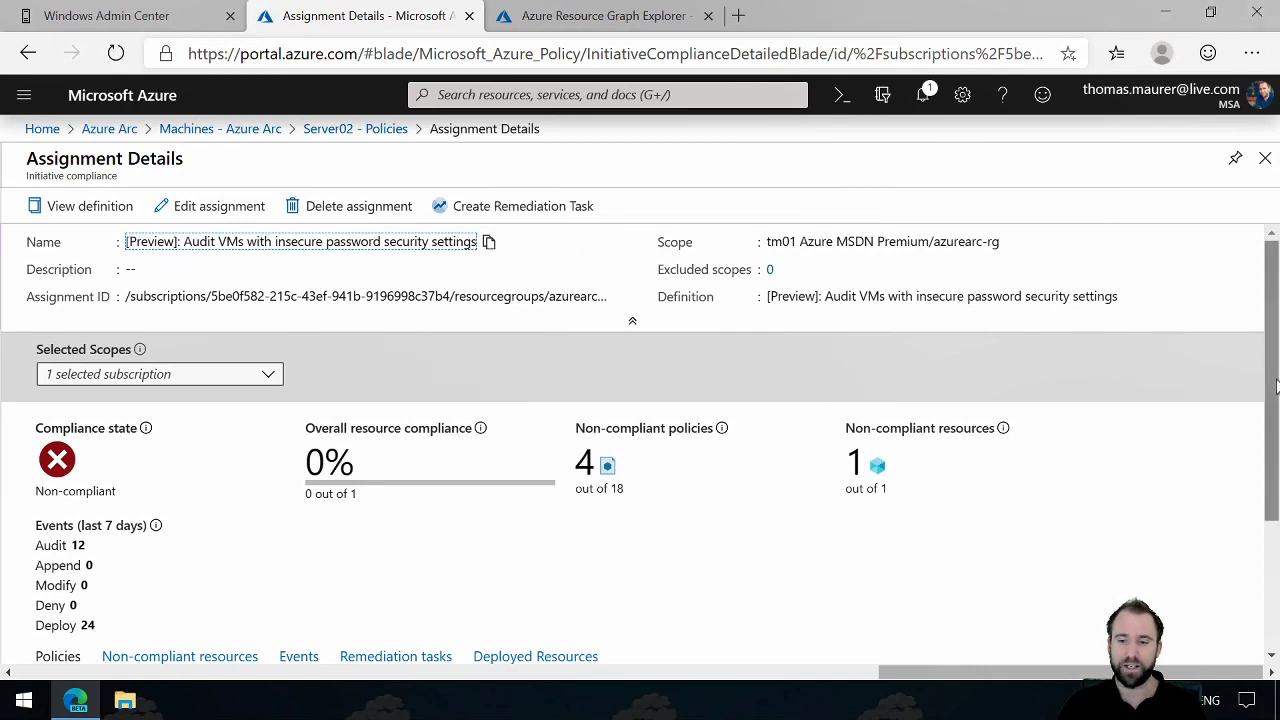
left_click_drag(1275, 387, 1275, 535)
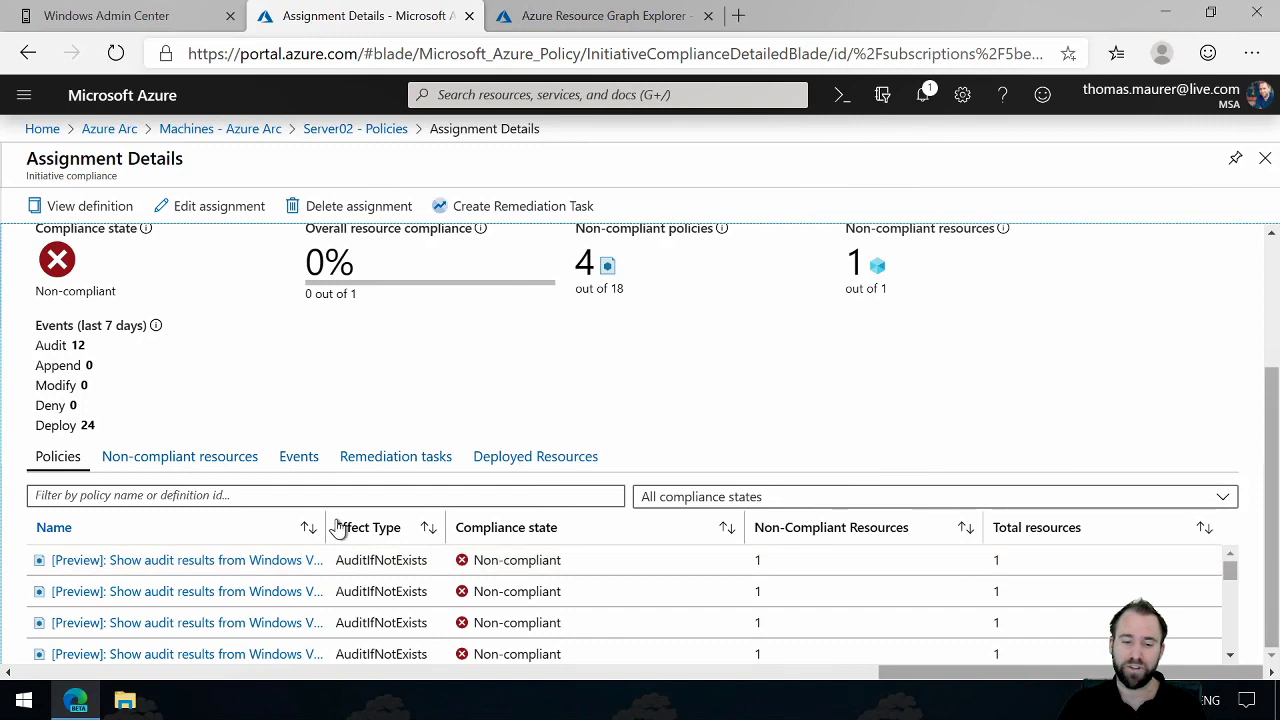
left_click_drag(353, 528, 438, 523)
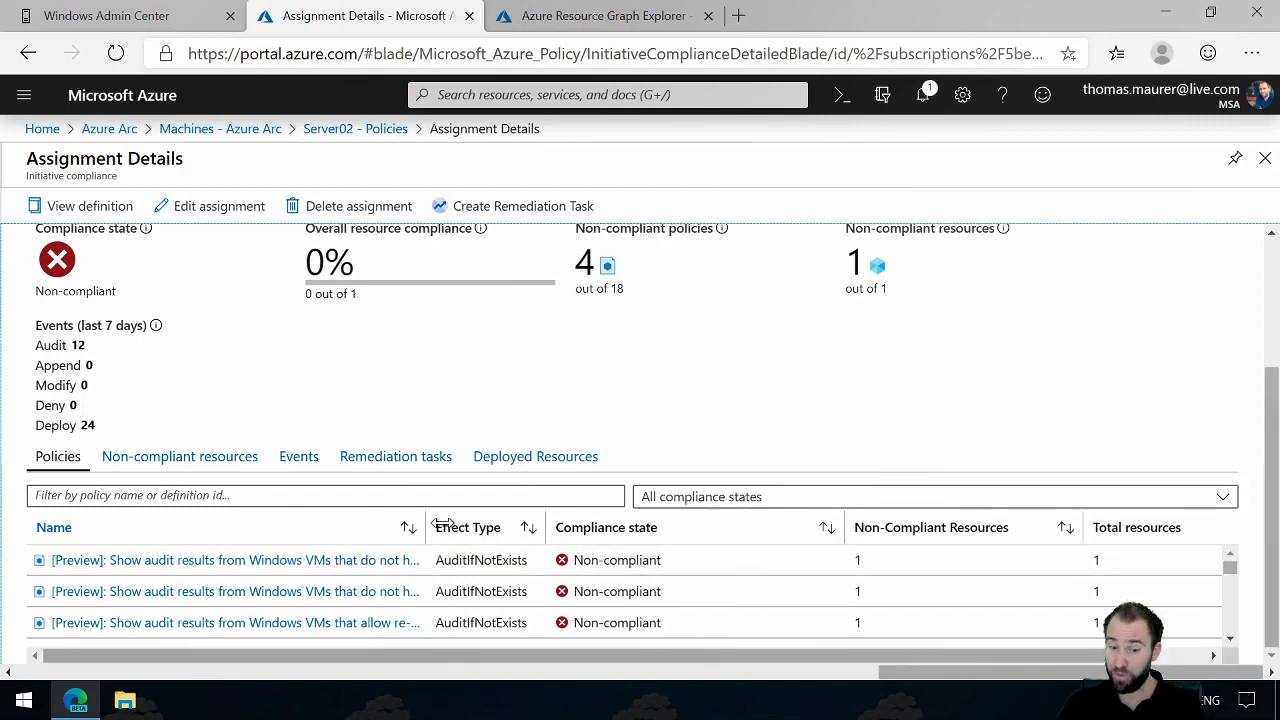
Step: Open the policy on Windows VMs that allow re-use of the previous 24 passwords and view server02's compliance details
left_click(368, 628)
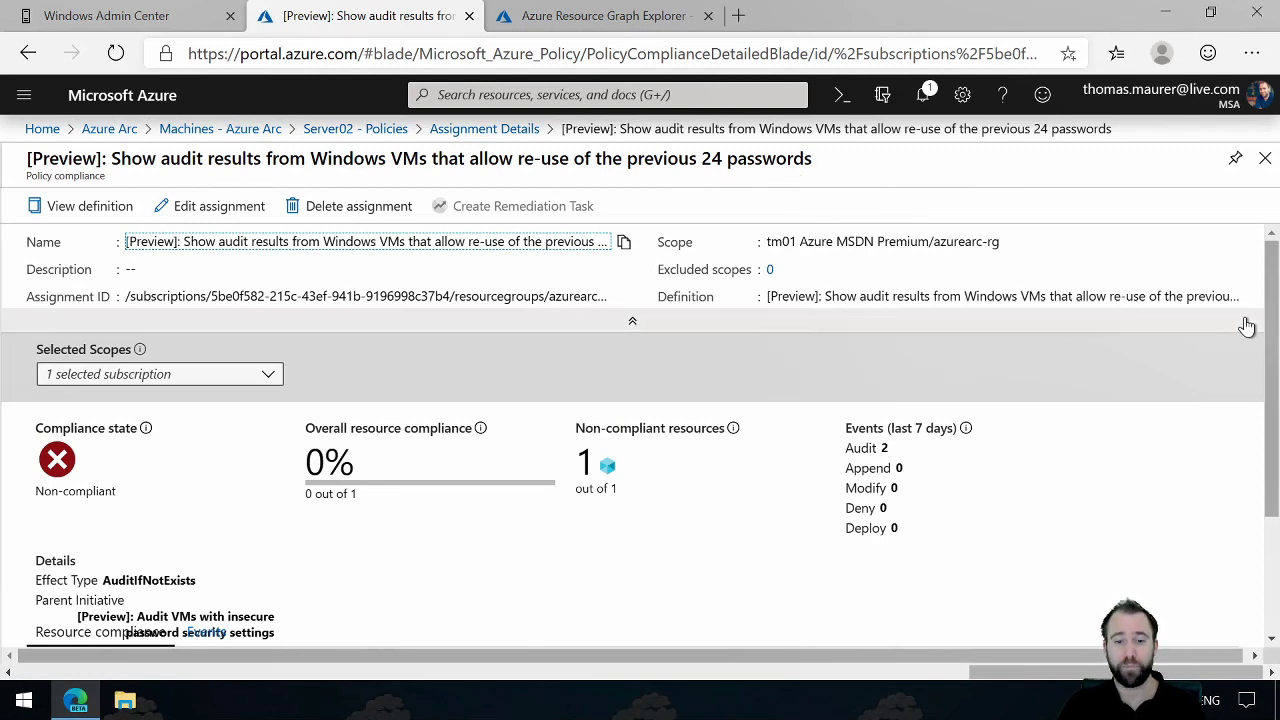
scroll(1250, 420, "down", 2)
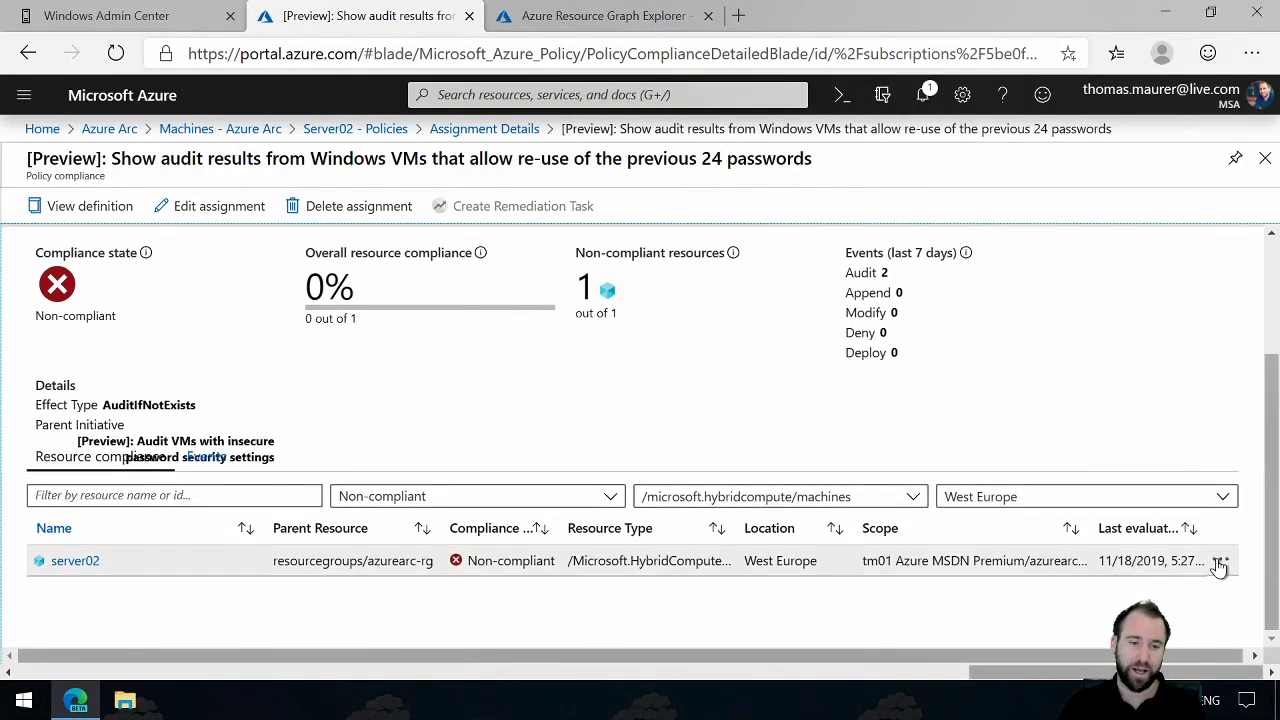
left_click(1220, 560)
left_click(1103, 577)
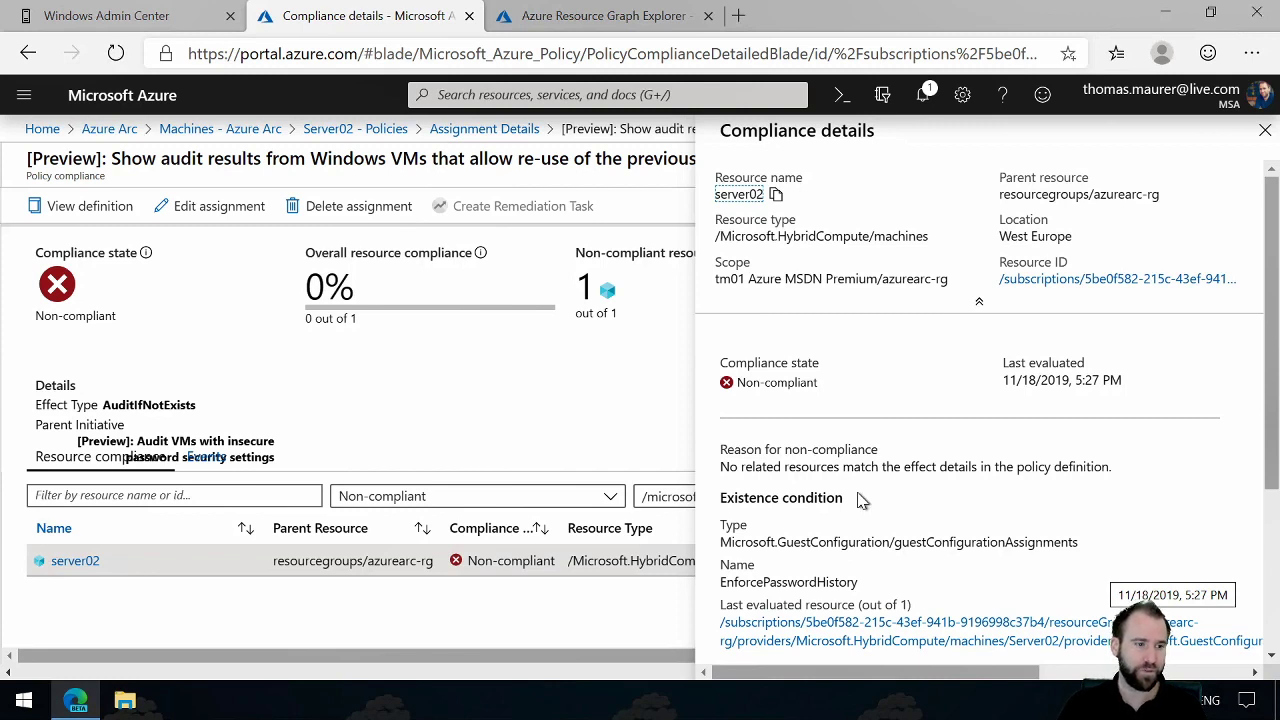
Step: Open Server02's logs, run the Update query from the query history, and enlarge the results area
left_click(393, 135)
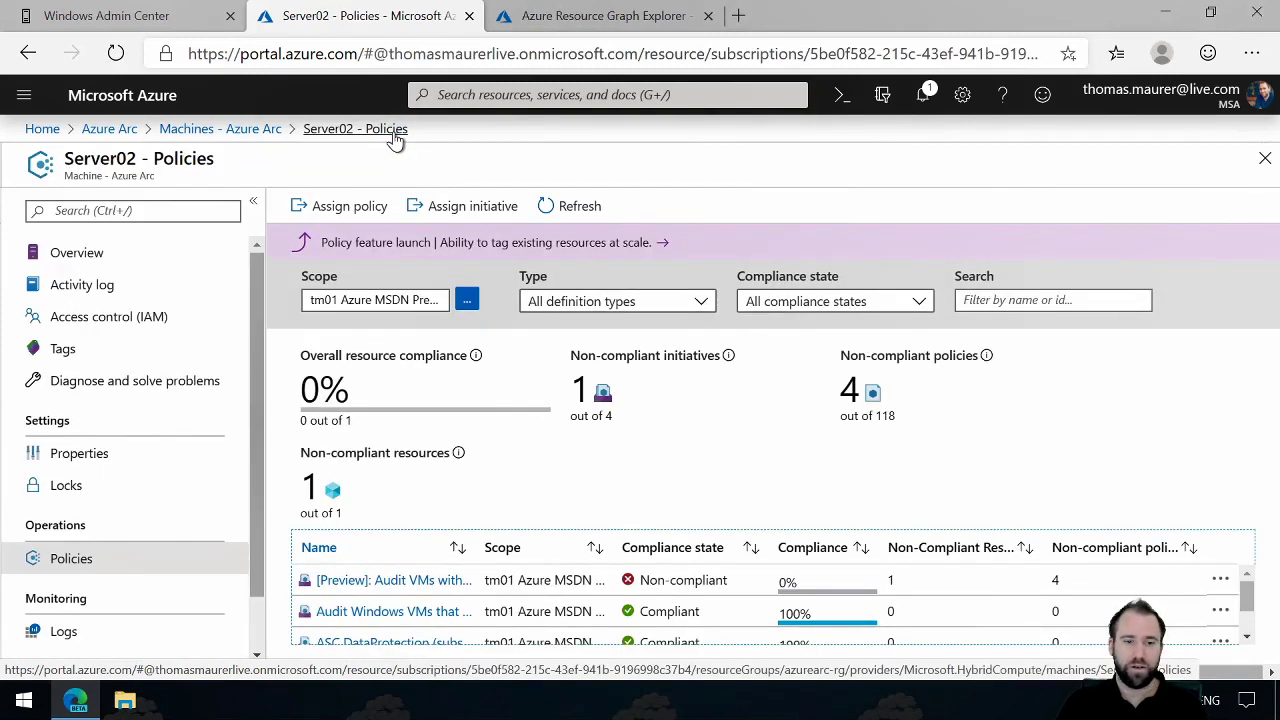
scroll(250, 417, "down", 2)
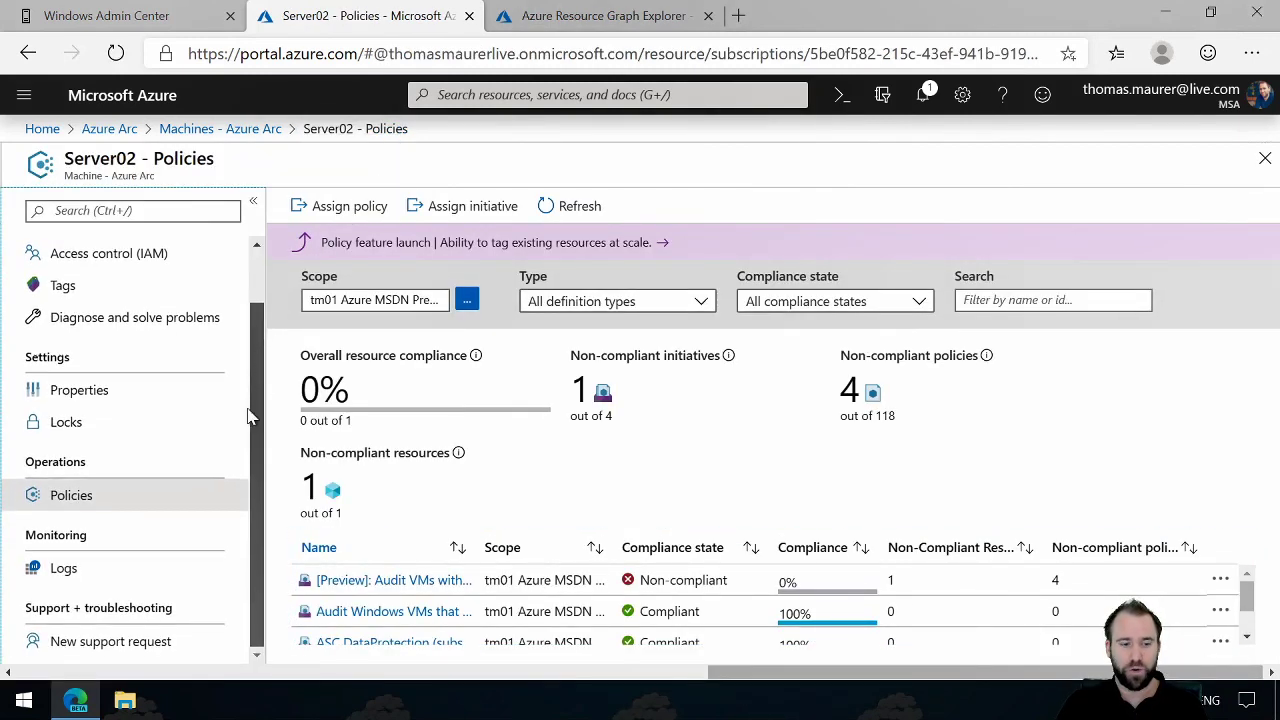
left_click(150, 578)
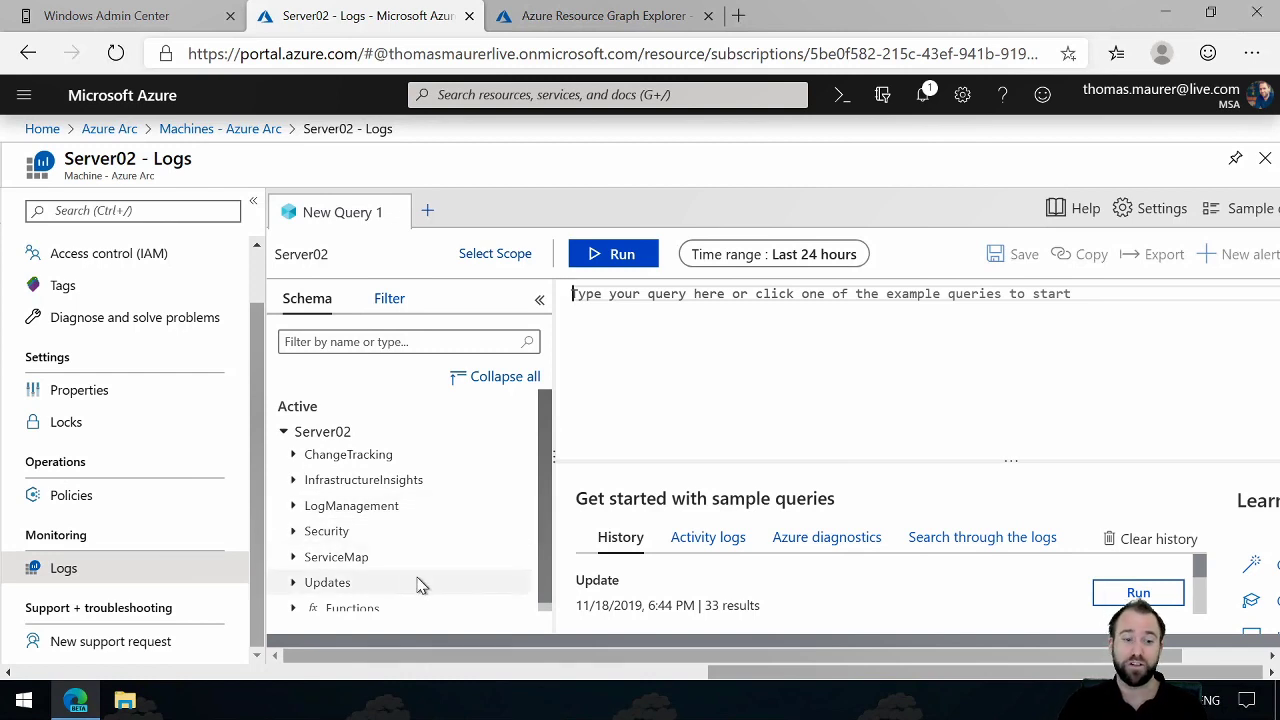
left_click(1140, 594)
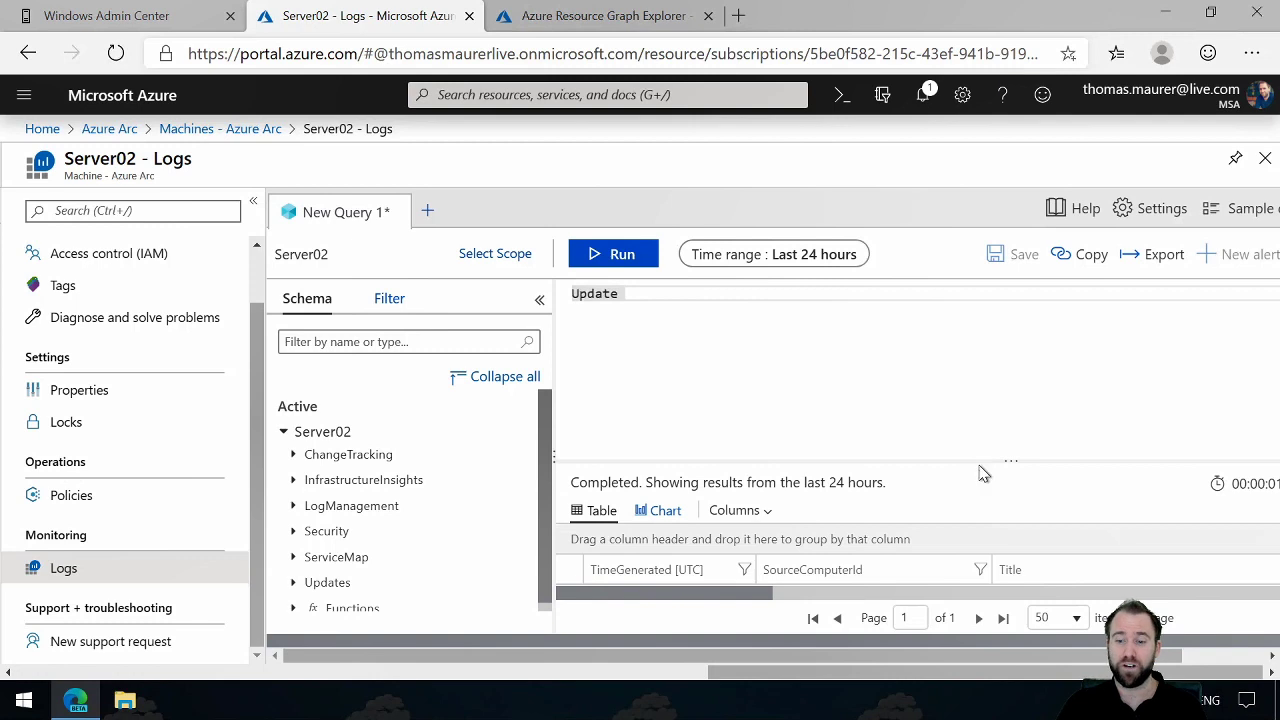
left_click_drag(979, 460, 966, 363)
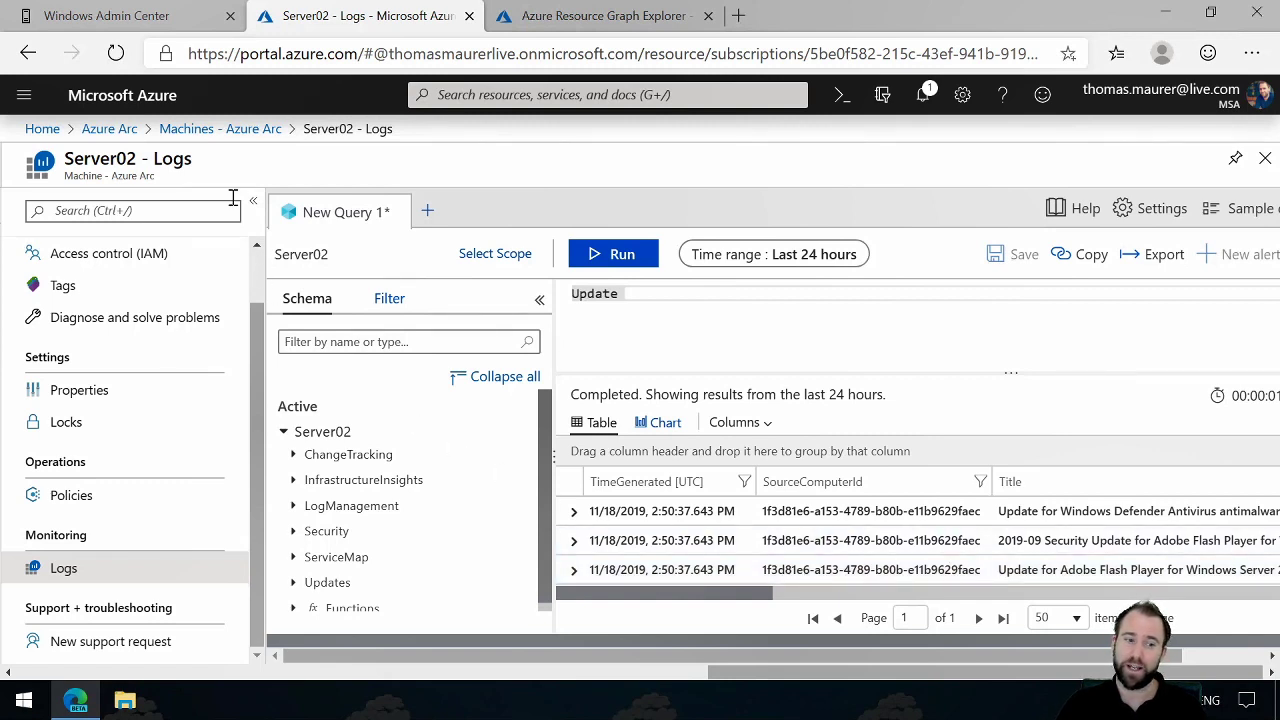
Step: Start adding a machine to Azure Arc and choose to generate the interactive onboarding script
left_click(226, 133)
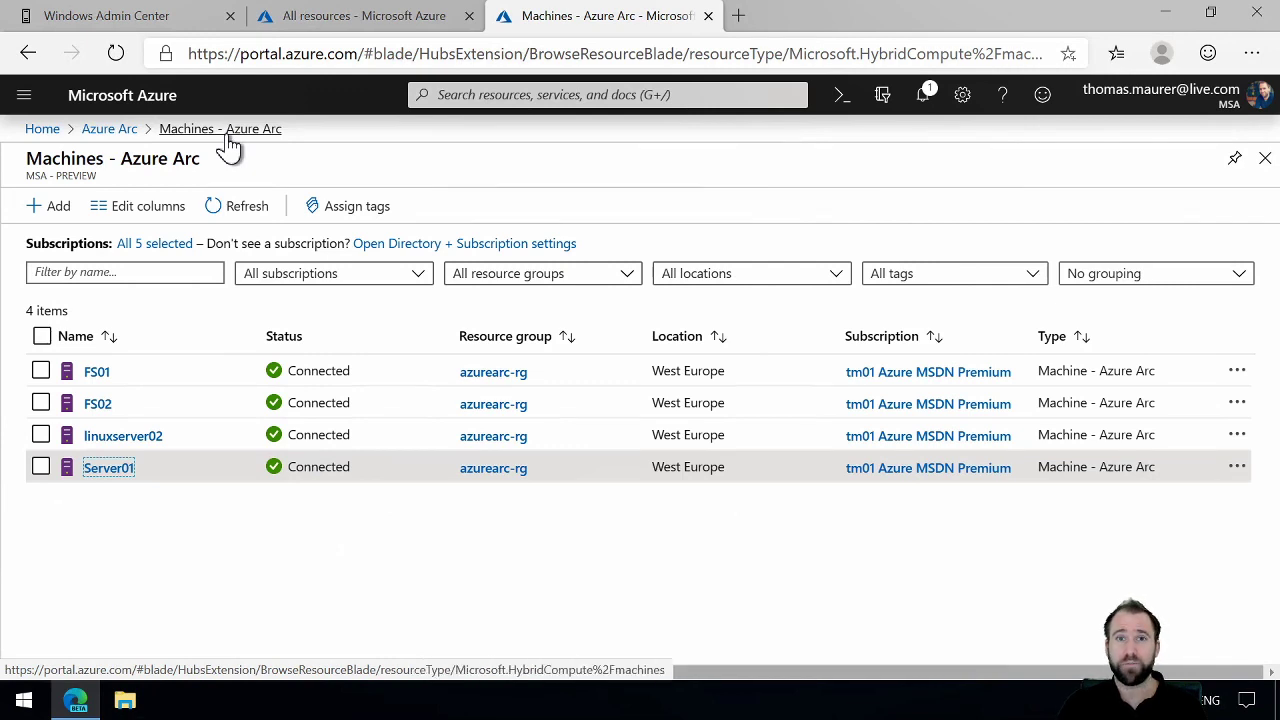
left_click(60, 216)
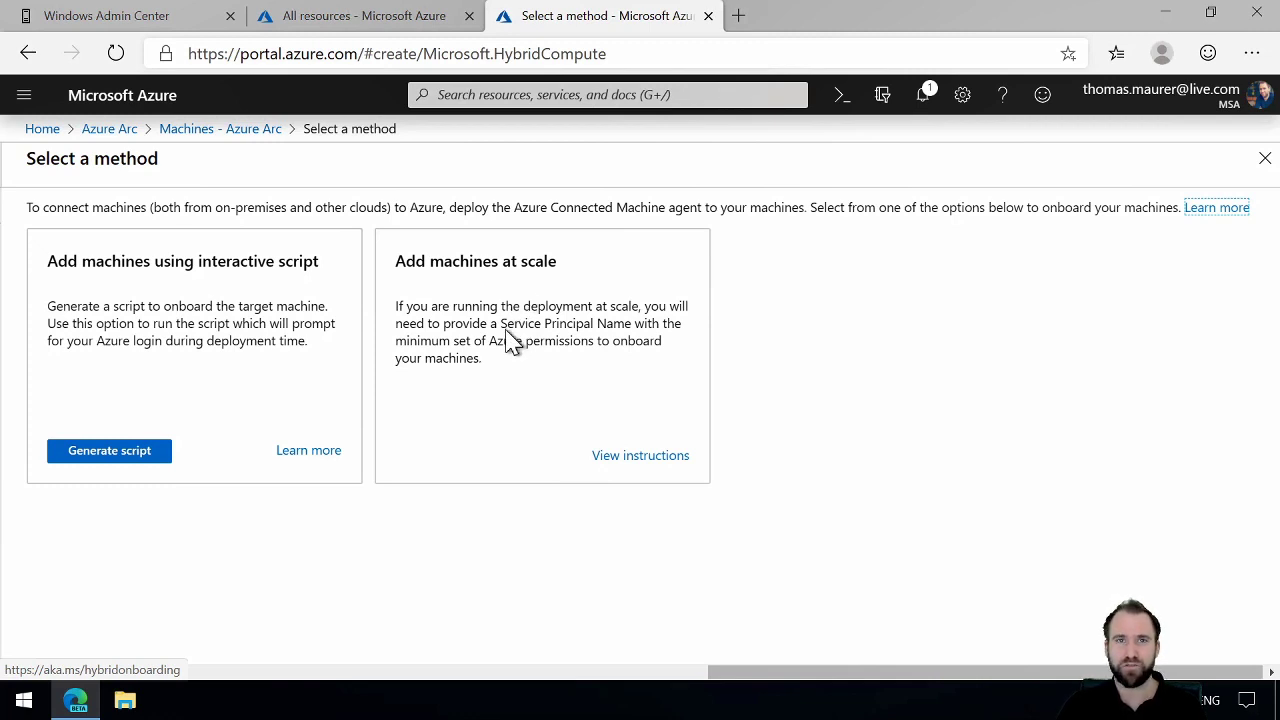
left_click_drag(500, 323, 637, 323)
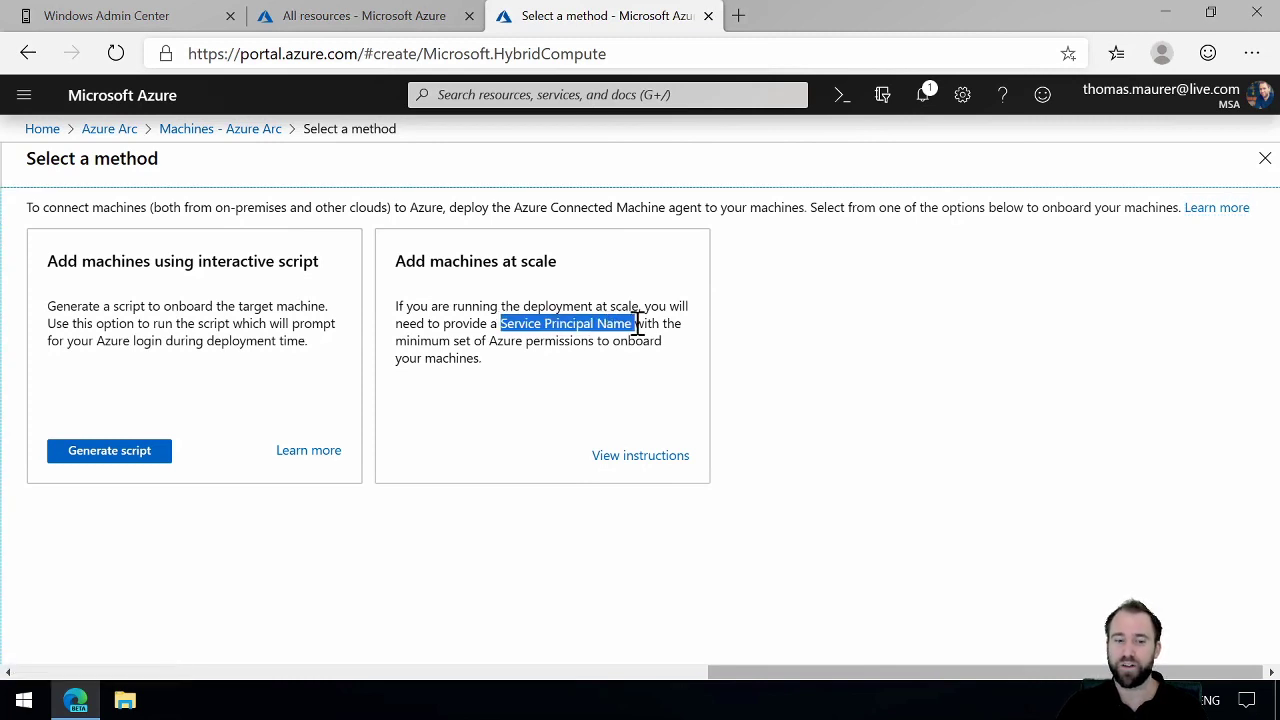
left_click(109, 451)
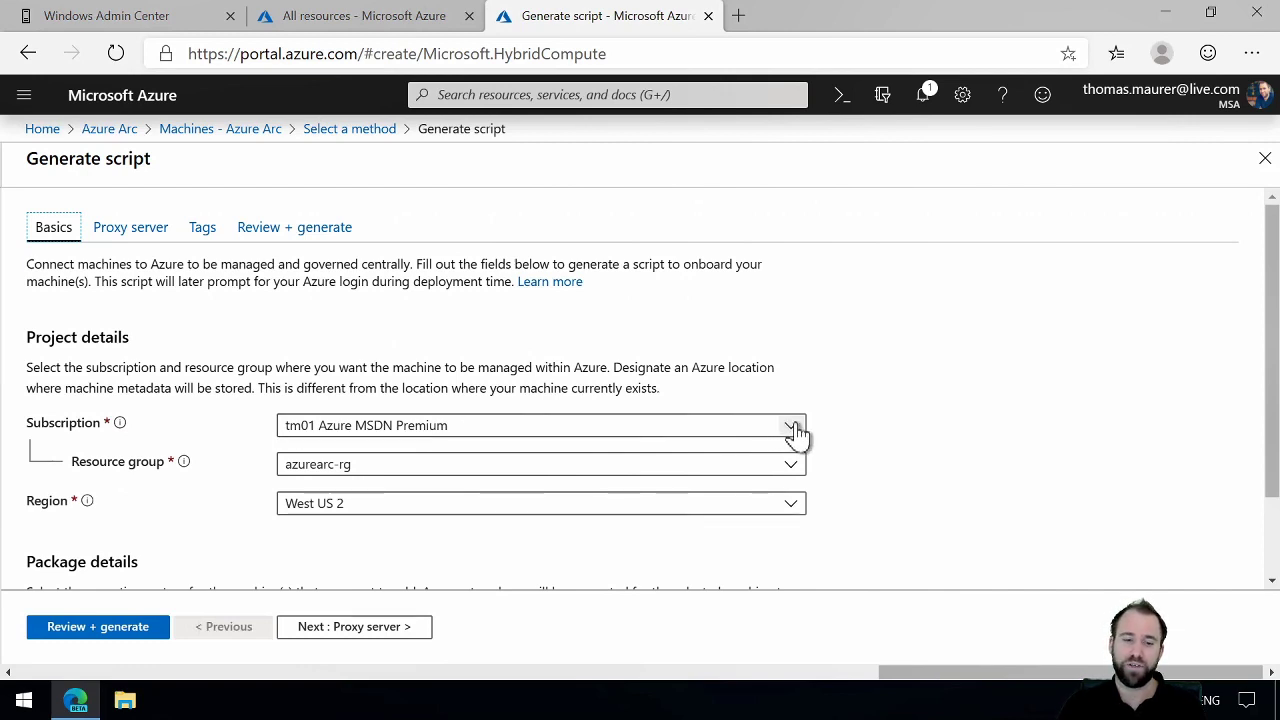
Step: Set the onboarding script's region to West Europe and its operating system to Windows
left_click(791, 505)
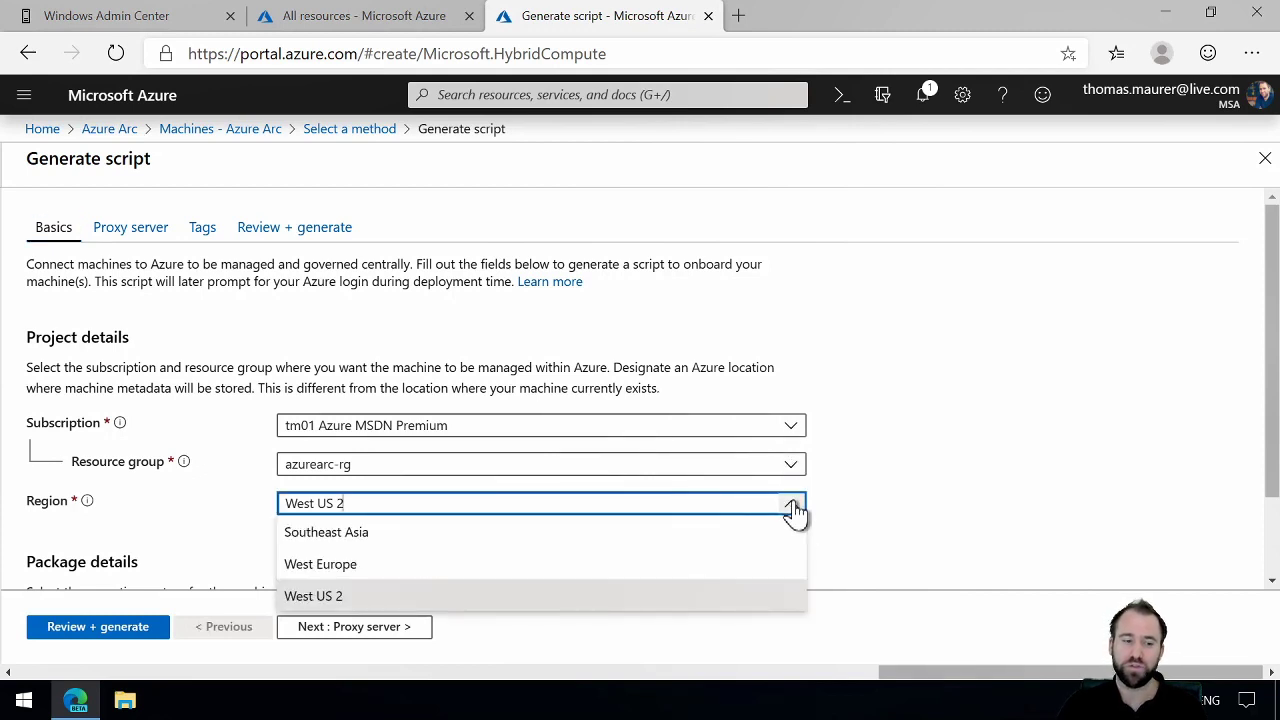
left_click(630, 566)
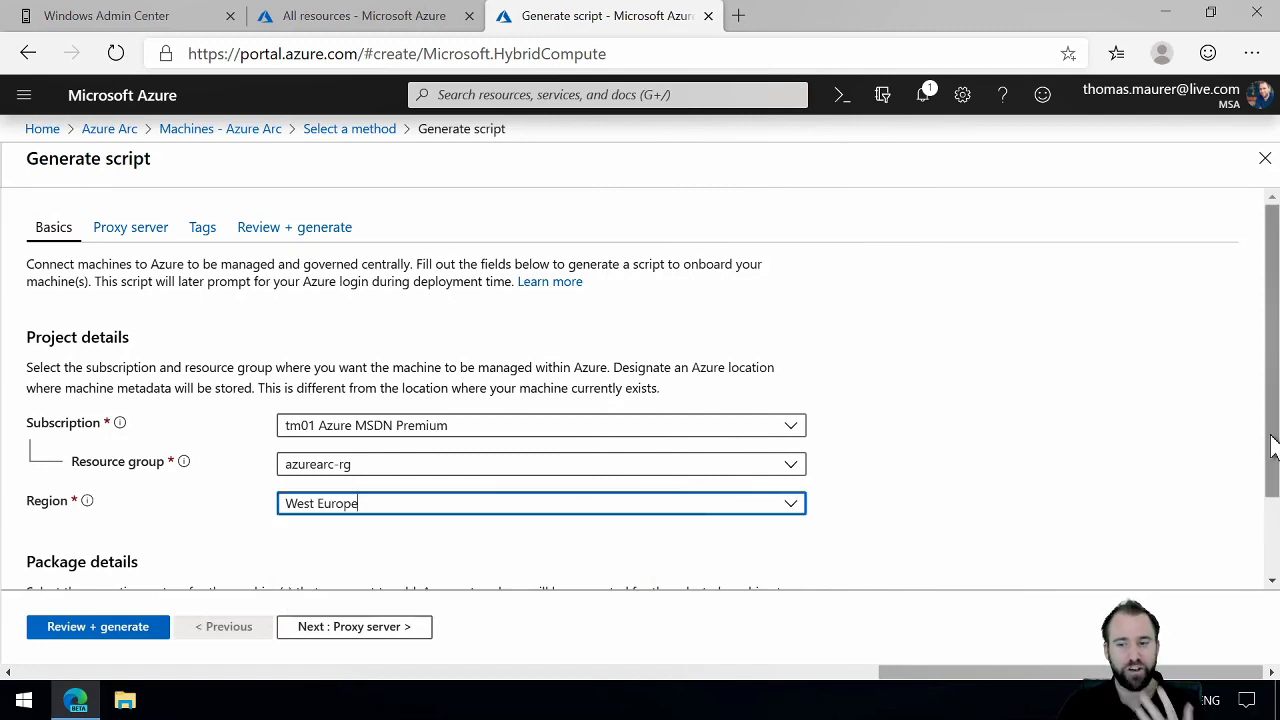
left_click_drag(1272, 447, 1274, 537)
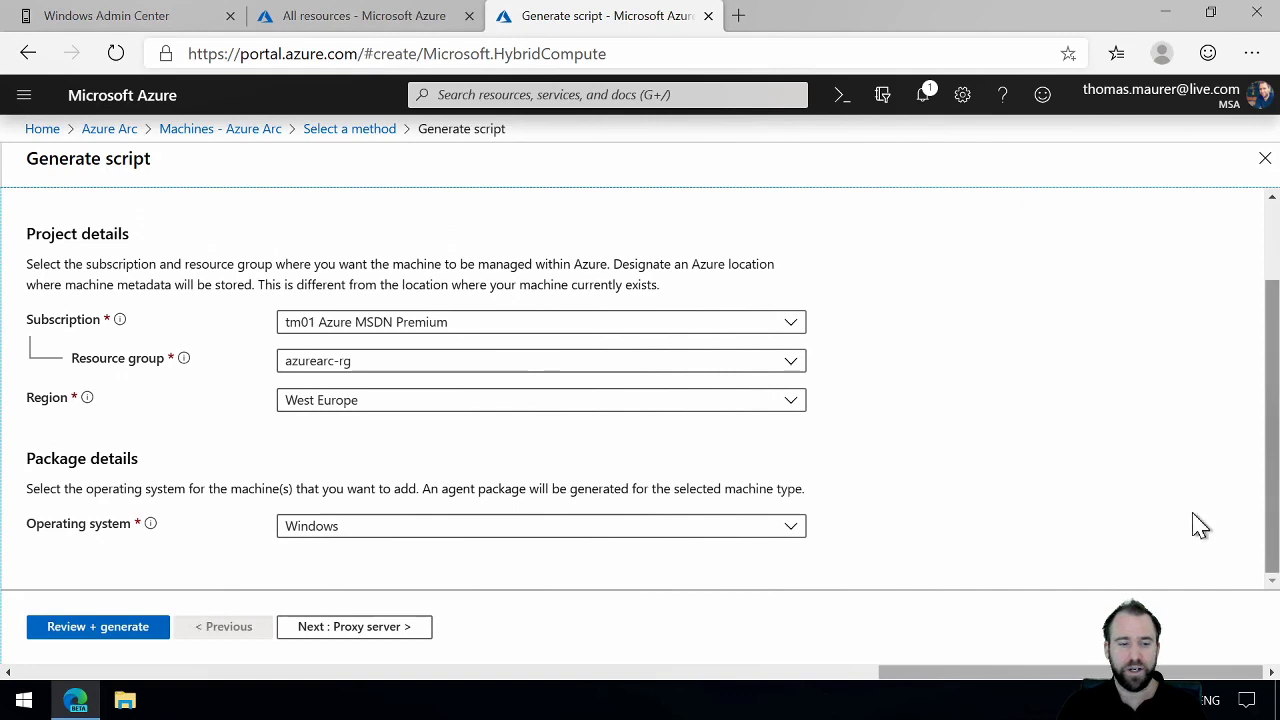
left_click(790, 530)
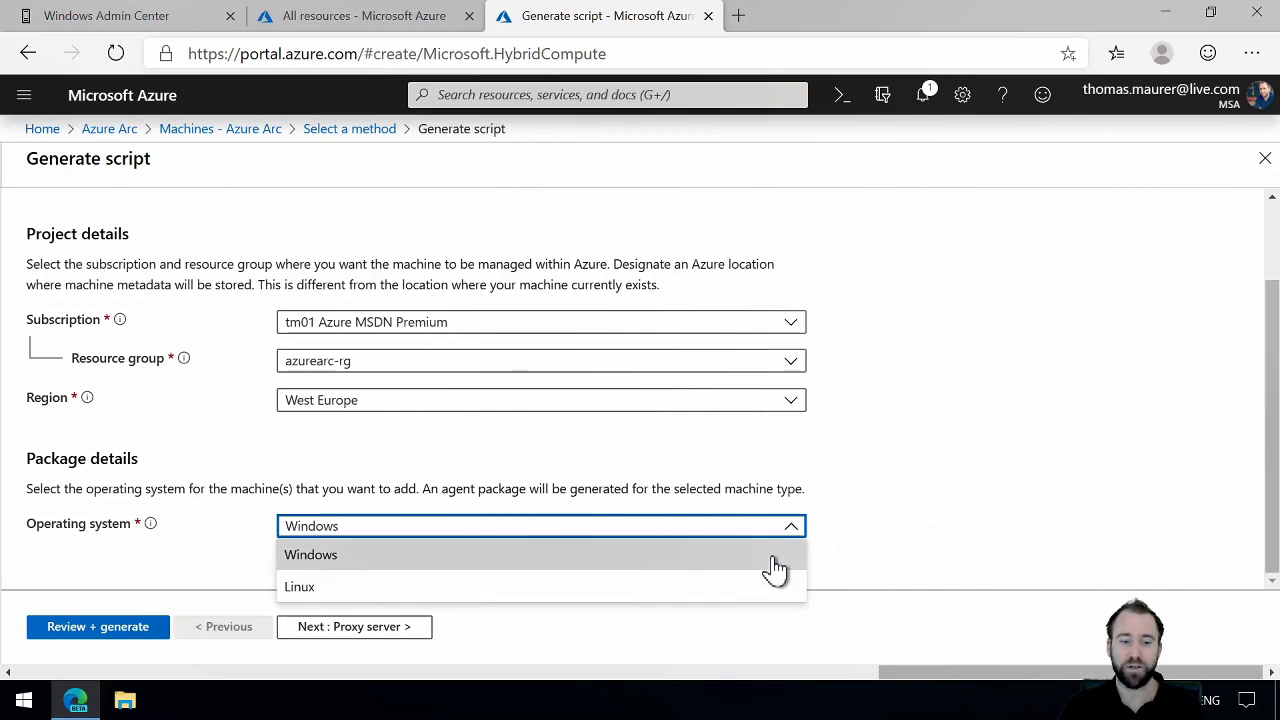
left_click(776, 562)
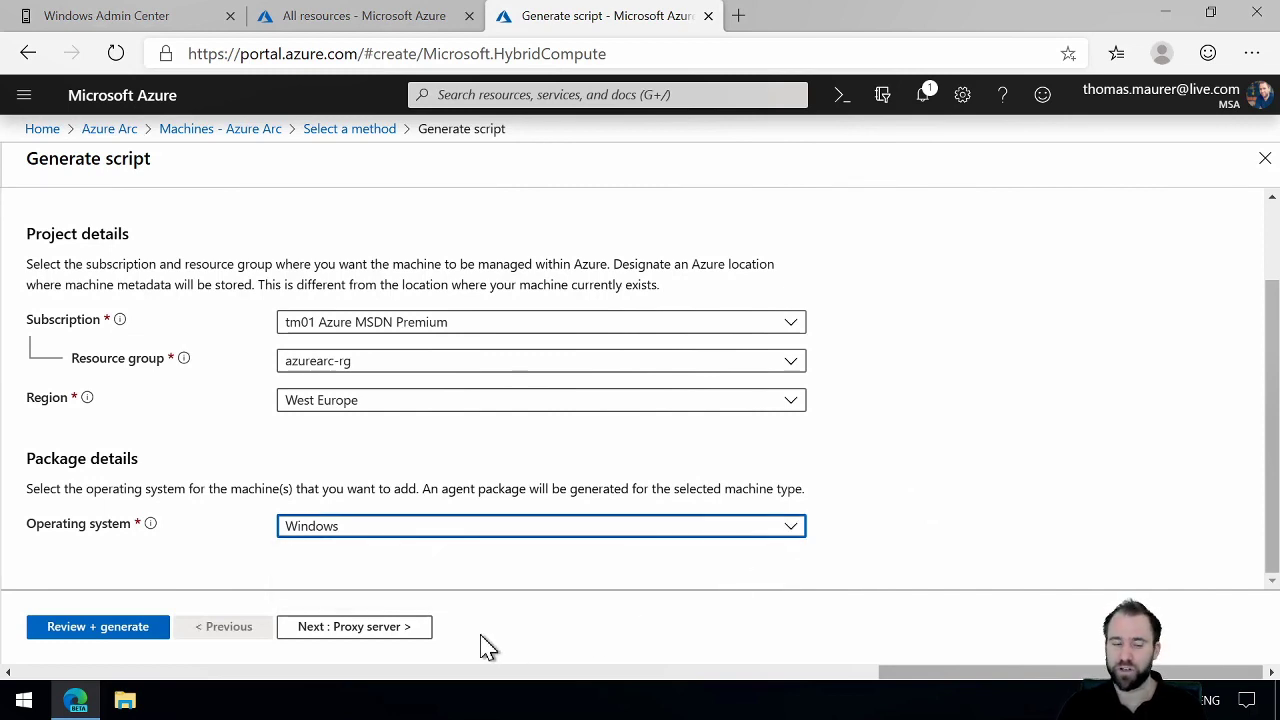
Step: Leave the proxy server and tags empty, generate the onboarding script, and review its commands
left_click(406, 628)
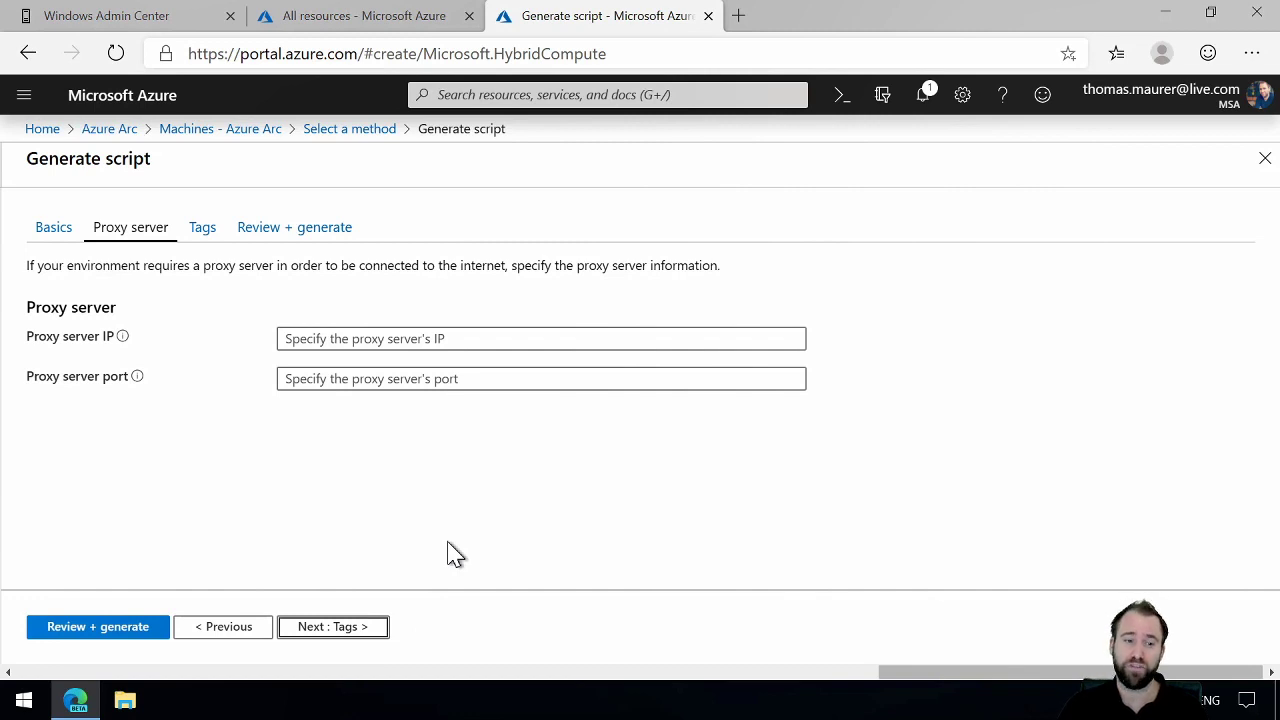
left_click(355, 630)
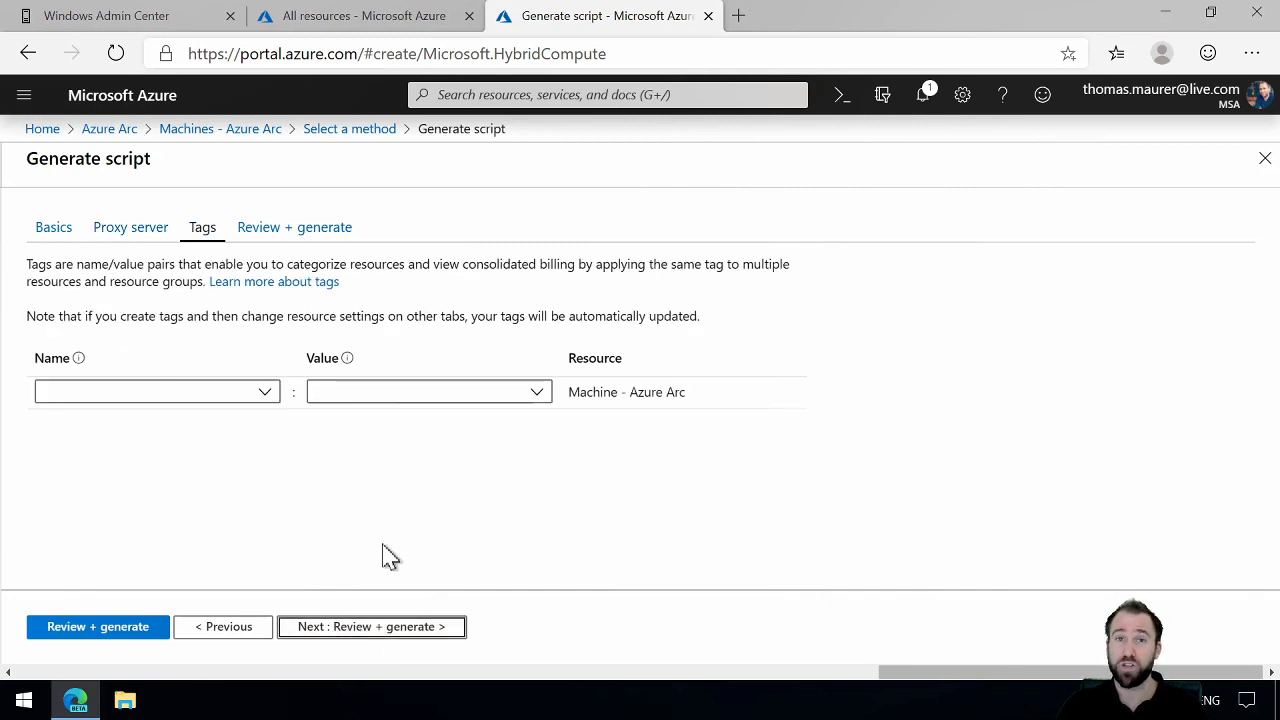
left_click(266, 393)
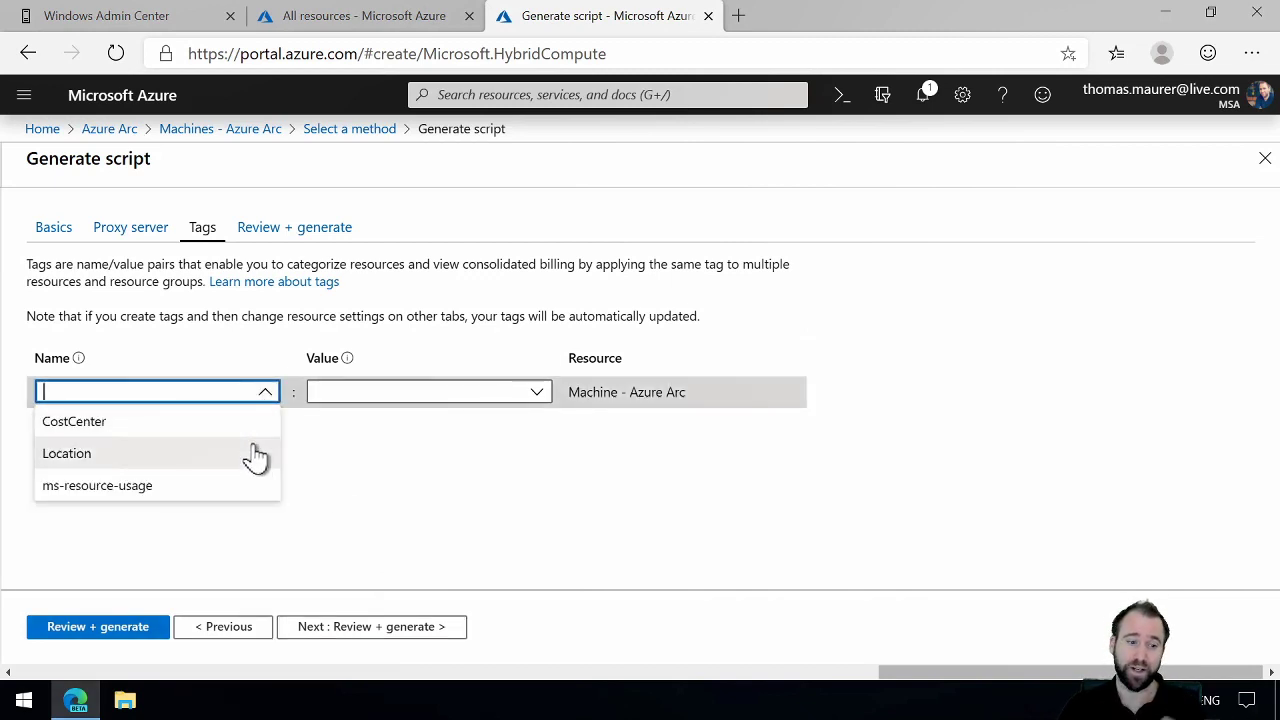
left_click(397, 623)
left_click(394, 628)
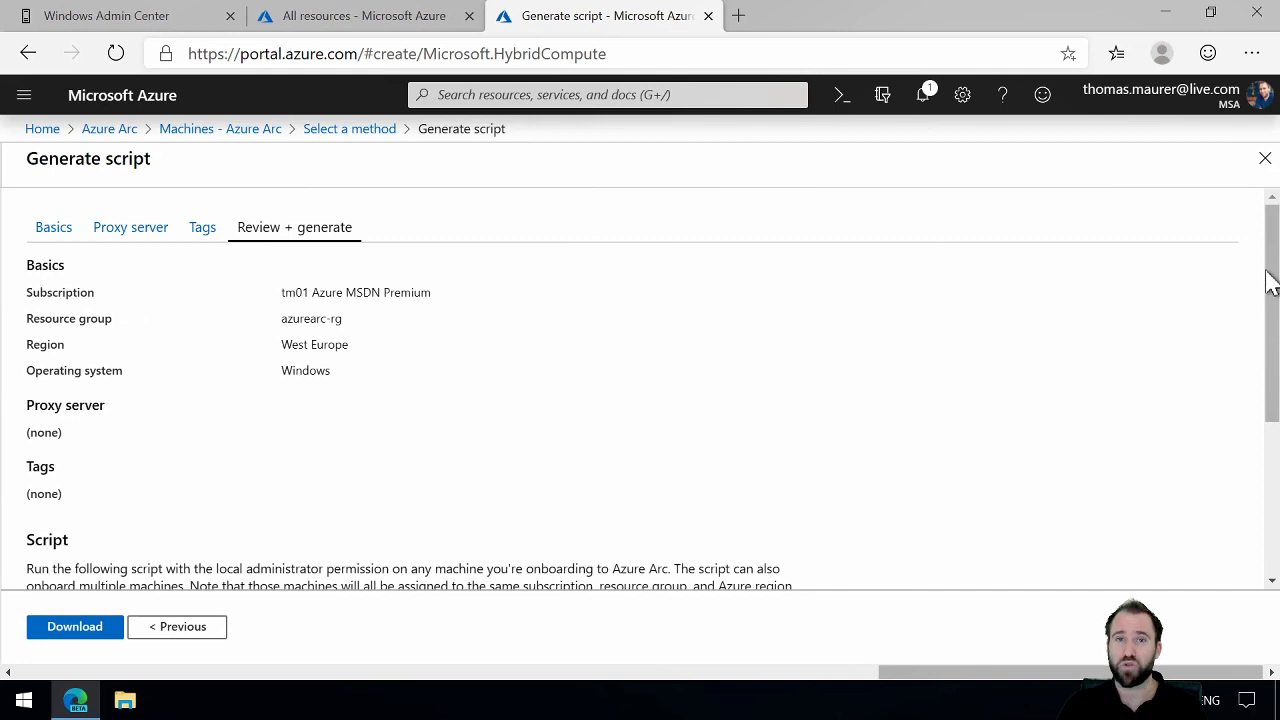
left_click_drag(1269, 286, 1266, 443)
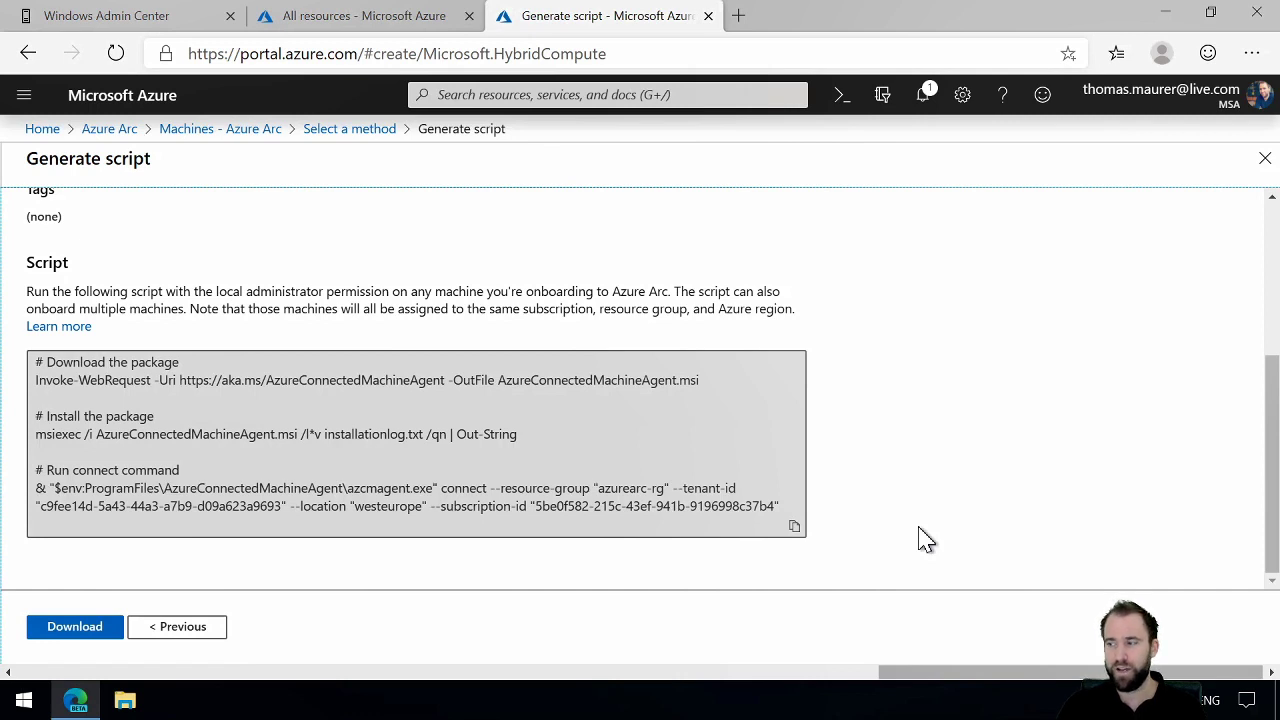
Step: Switch to Windows Admin Center, open server02's Azure Arc for Servers settings, and start connecting the server to Azure
left_click(147, 28)
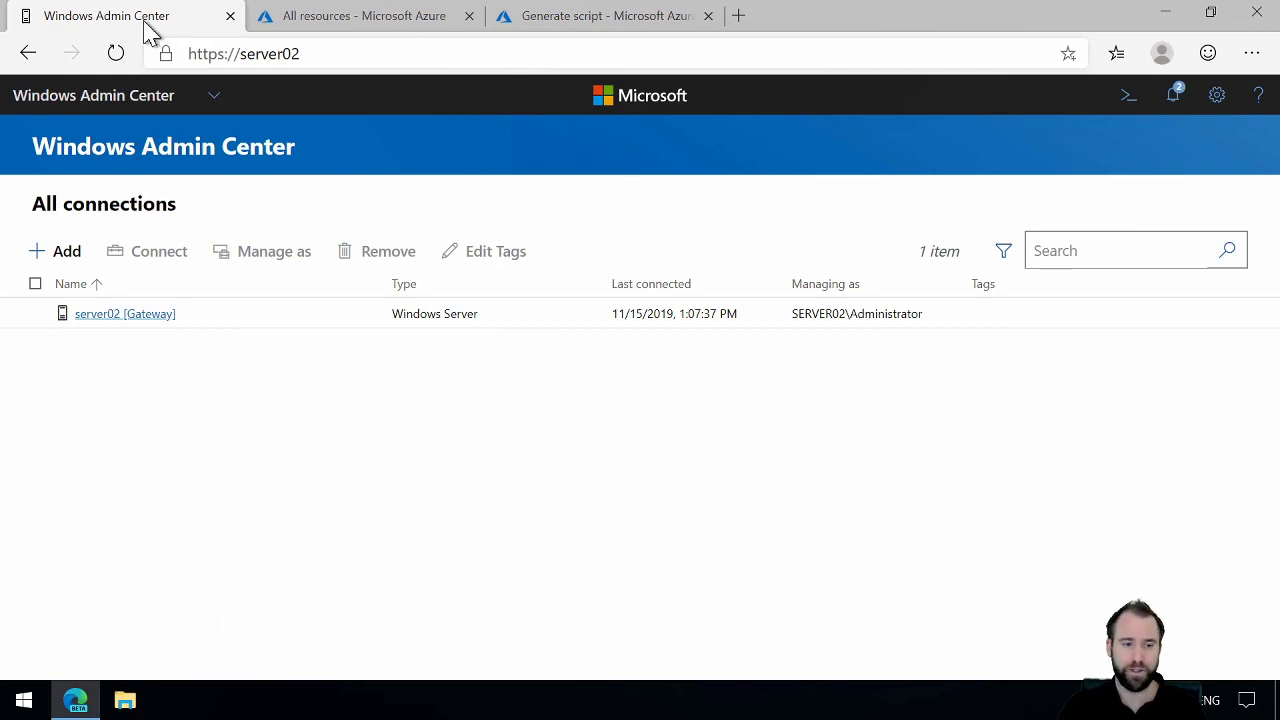
left_click(128, 316)
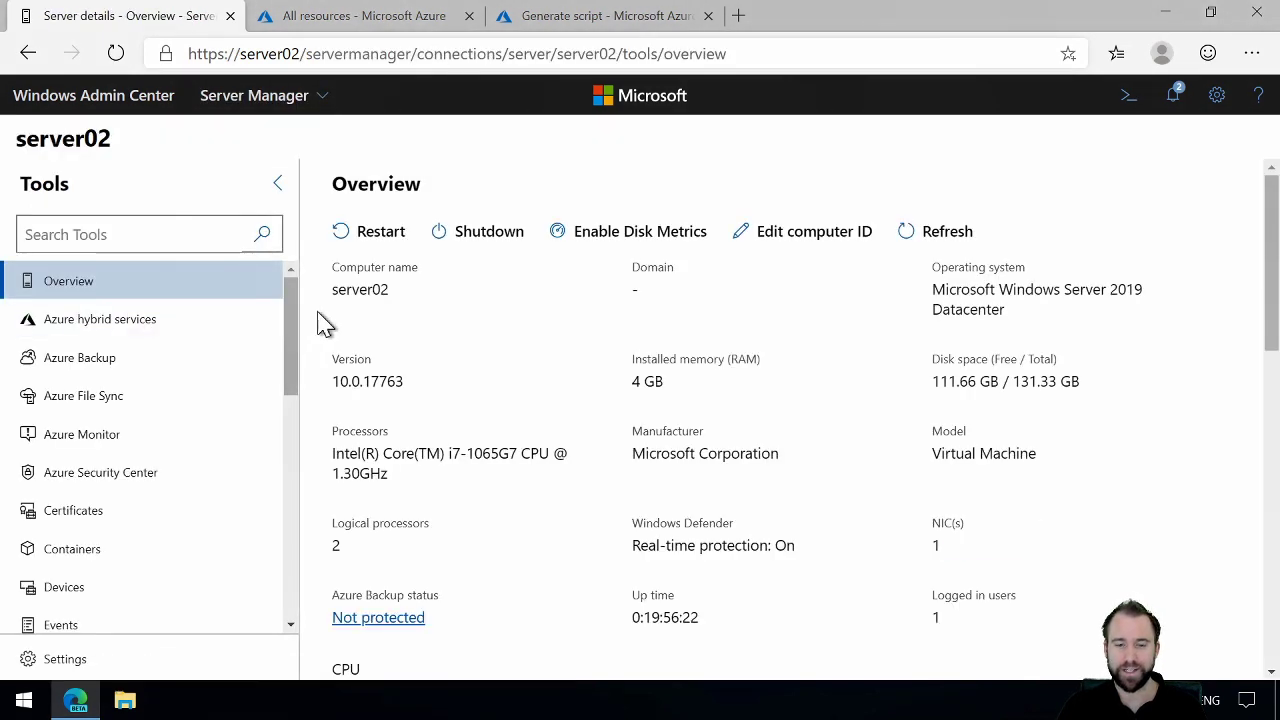
left_click_drag(294, 320, 296, 338)
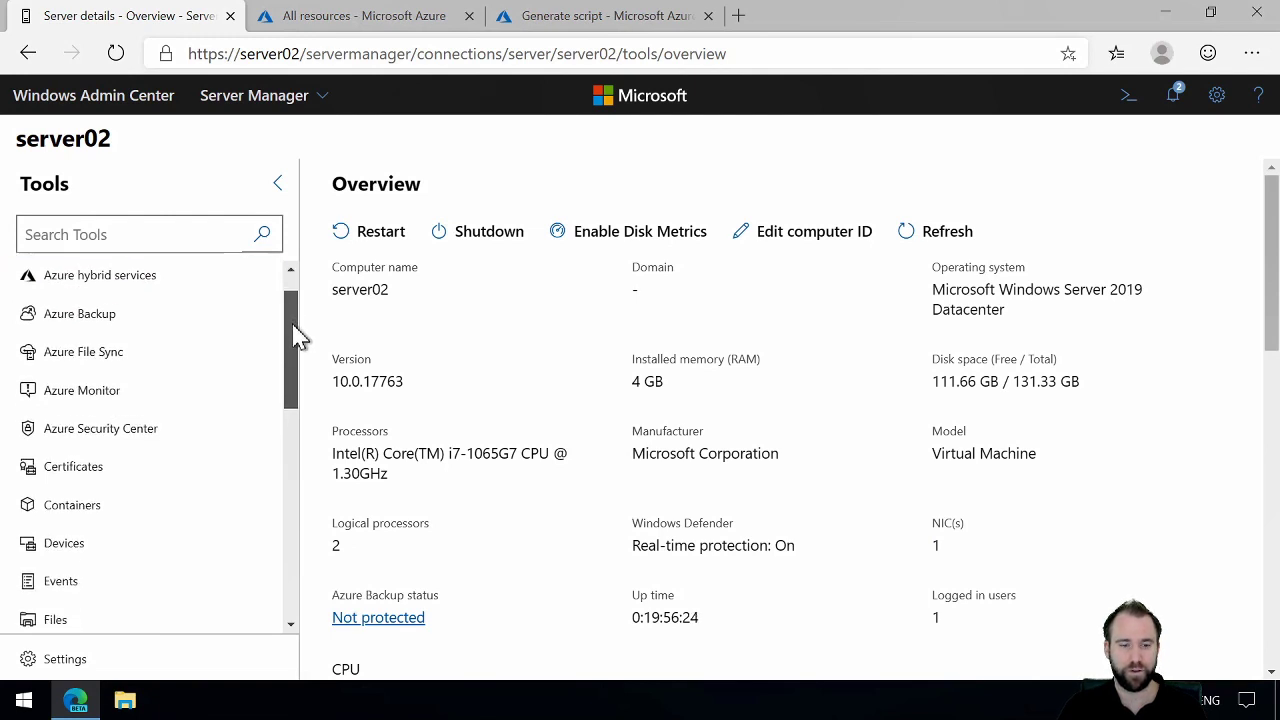
left_click(98, 668)
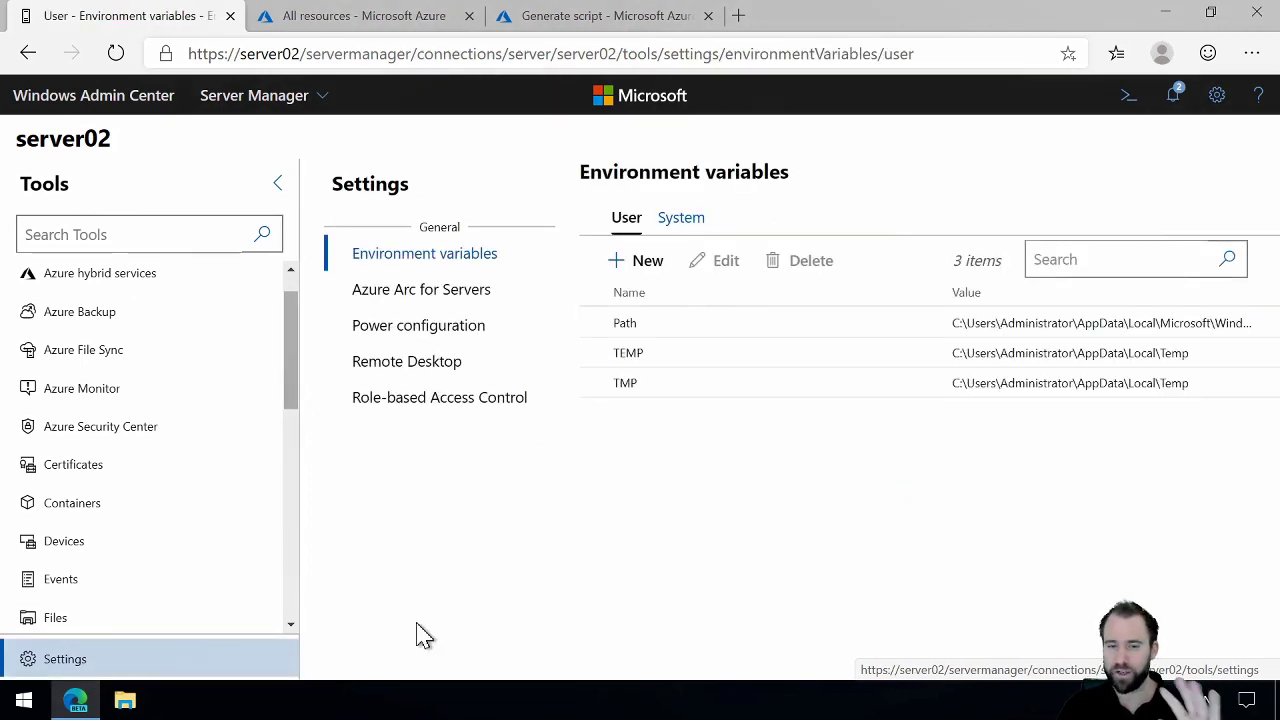
left_click(457, 298)
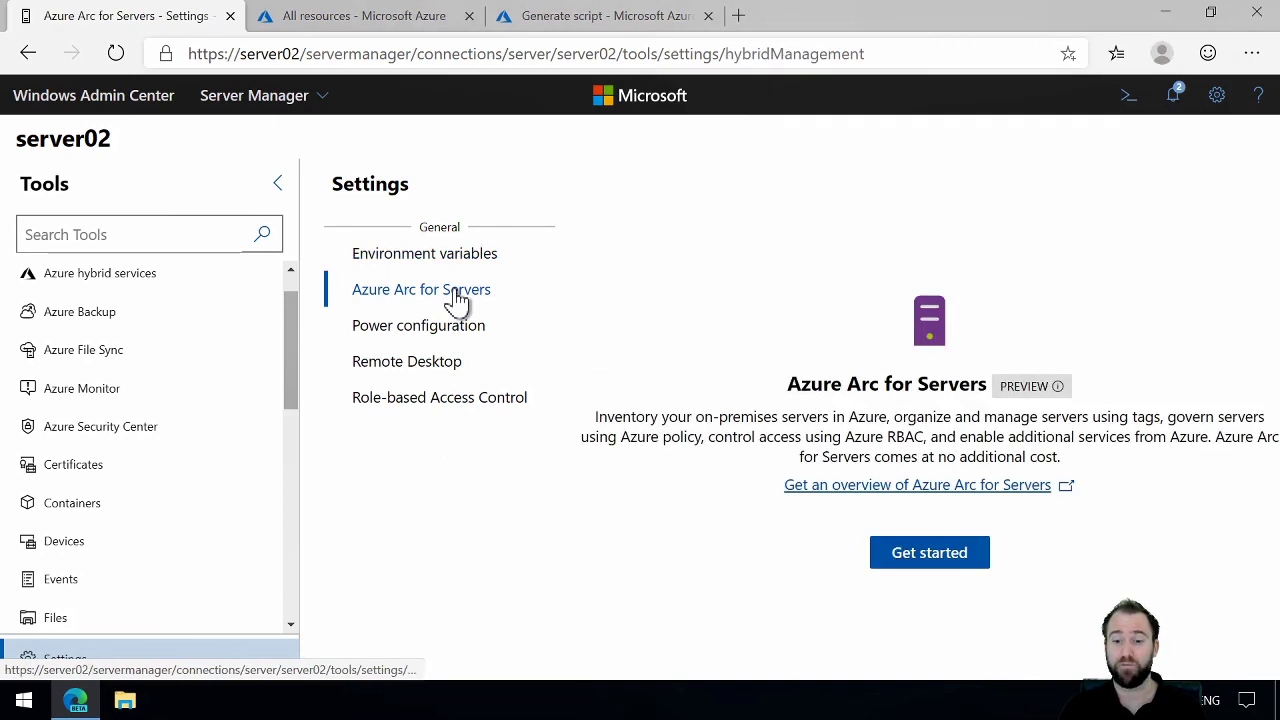
left_click(917, 558)
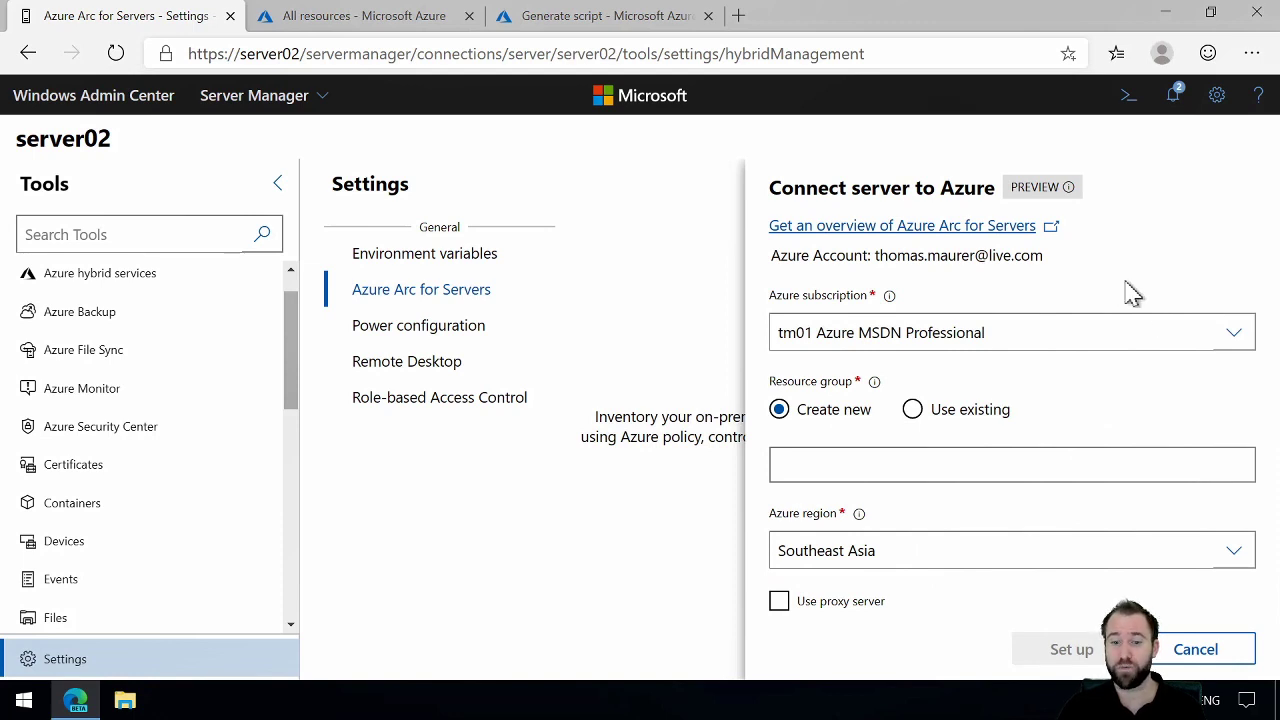
Step: Set up server02's Azure Arc connection with subscription tm01 Azure MSDN Premium, existing resource group azurearc-rg, region West Europe, and no proxy server
left_click(1238, 336)
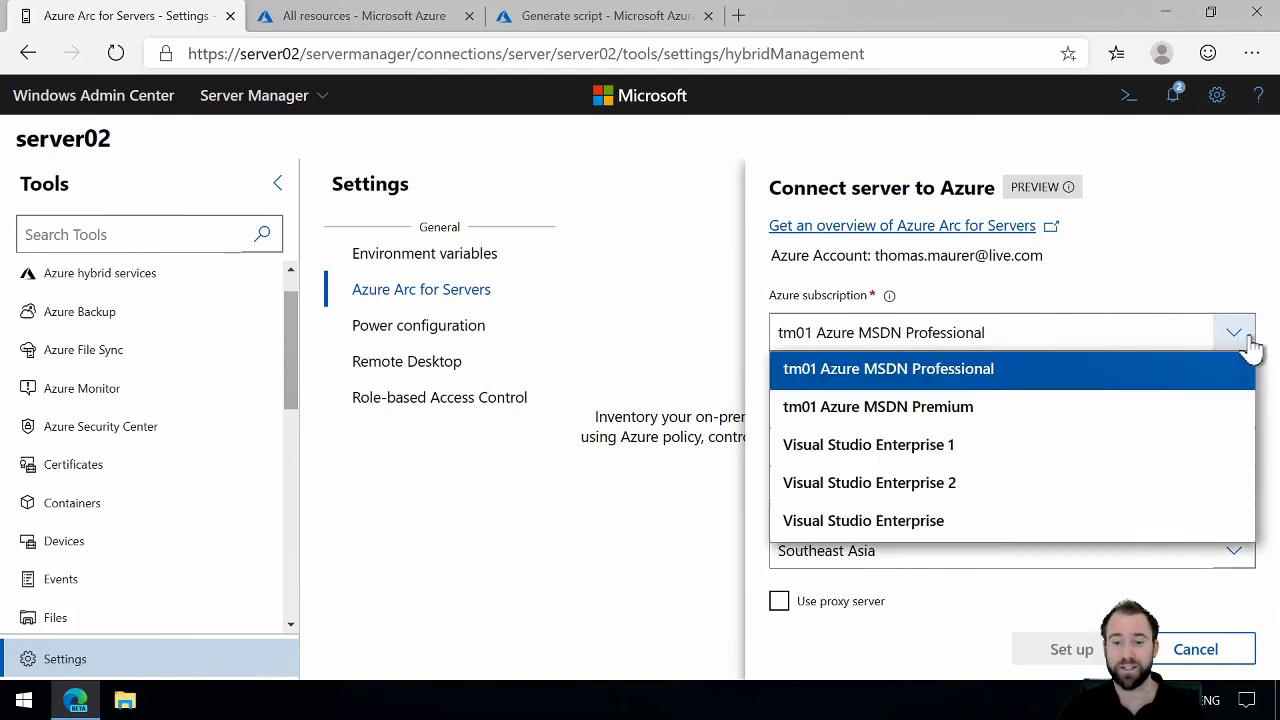
left_click(1203, 408)
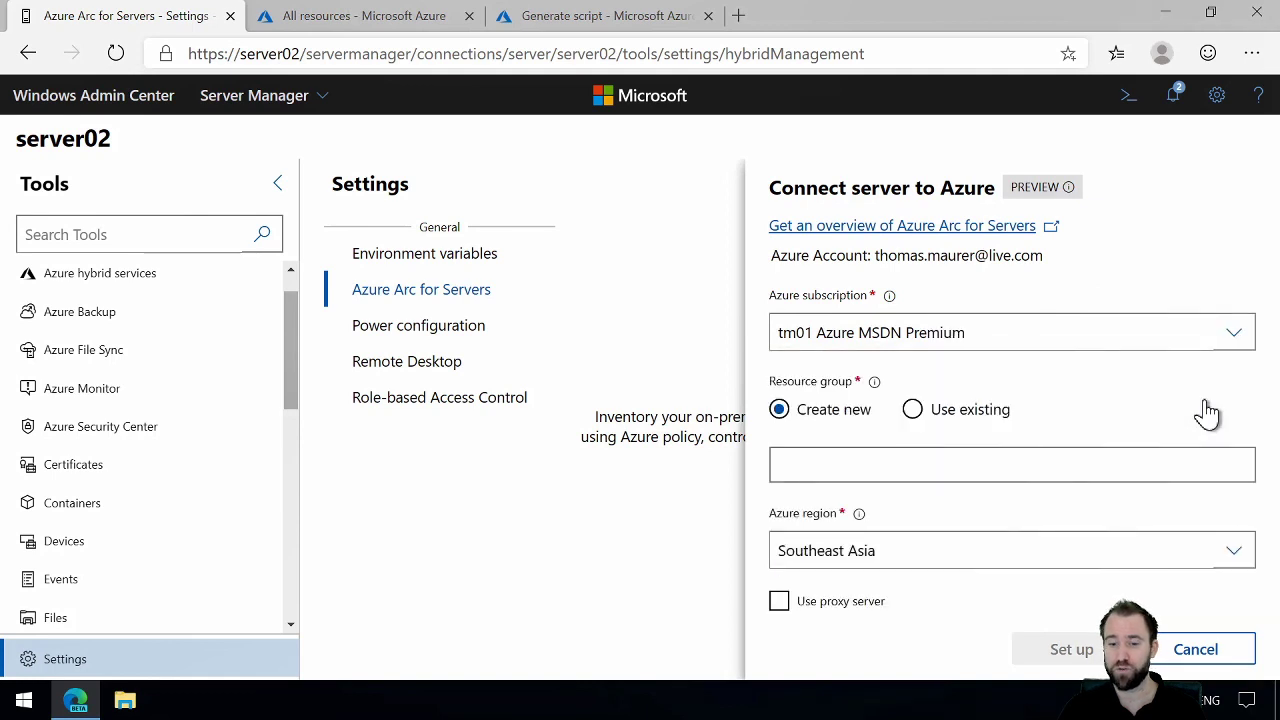
left_click(968, 414)
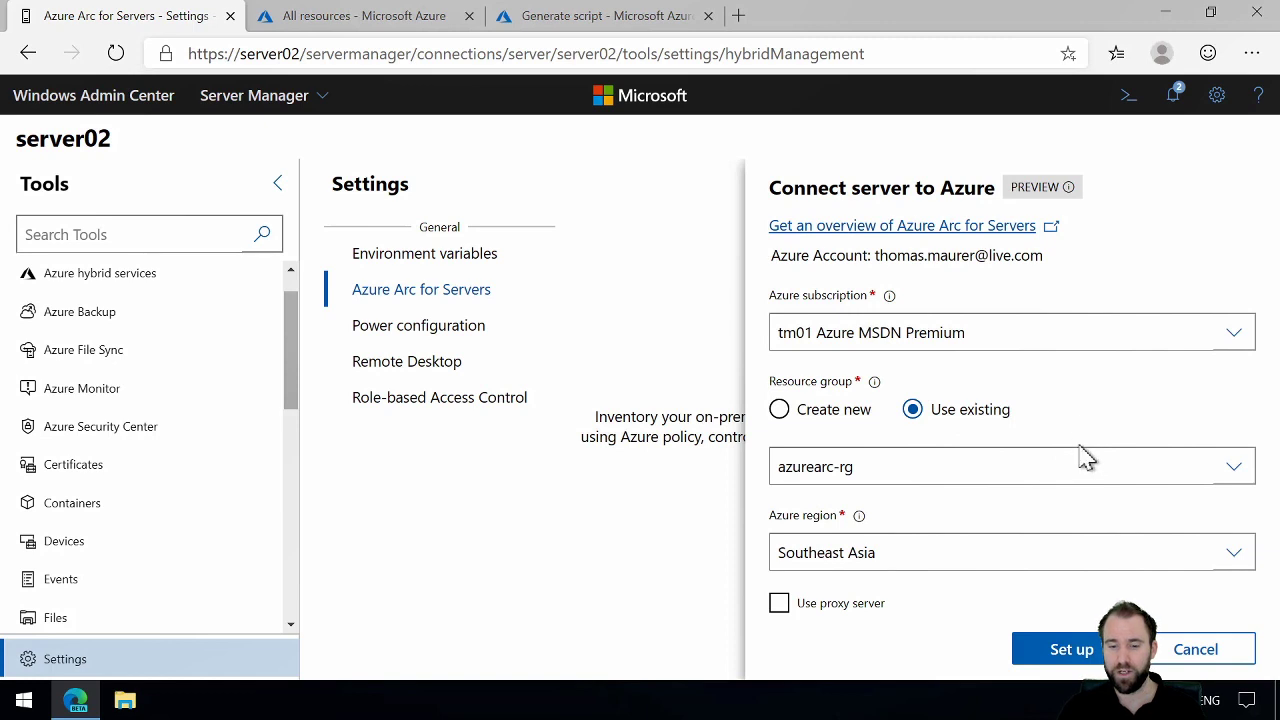
left_click(1233, 558)
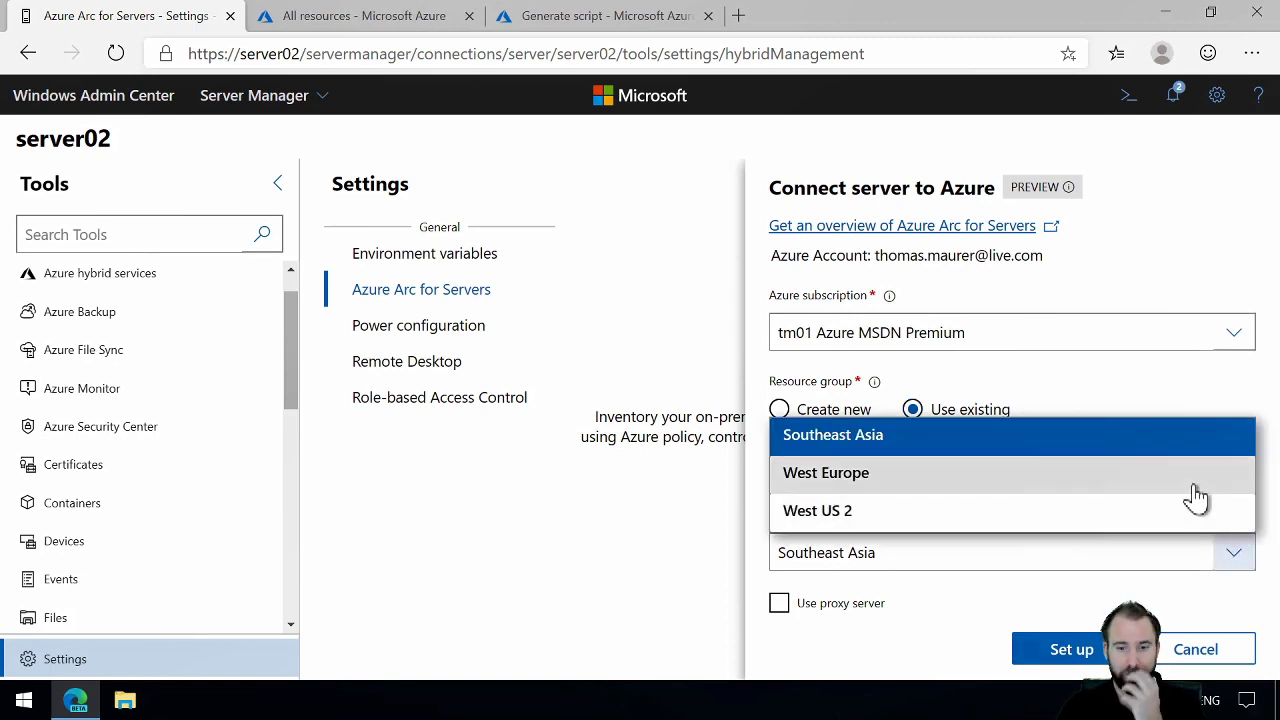
left_click(1197, 495)
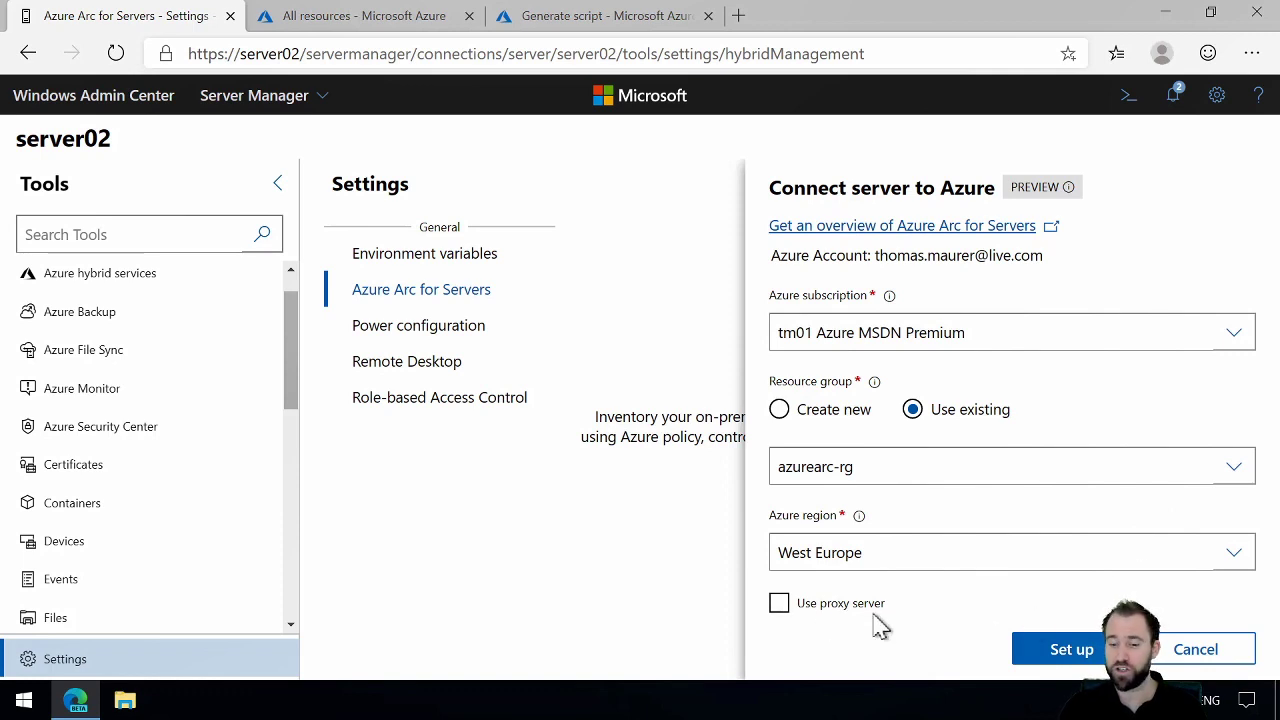
left_click(1070, 650)
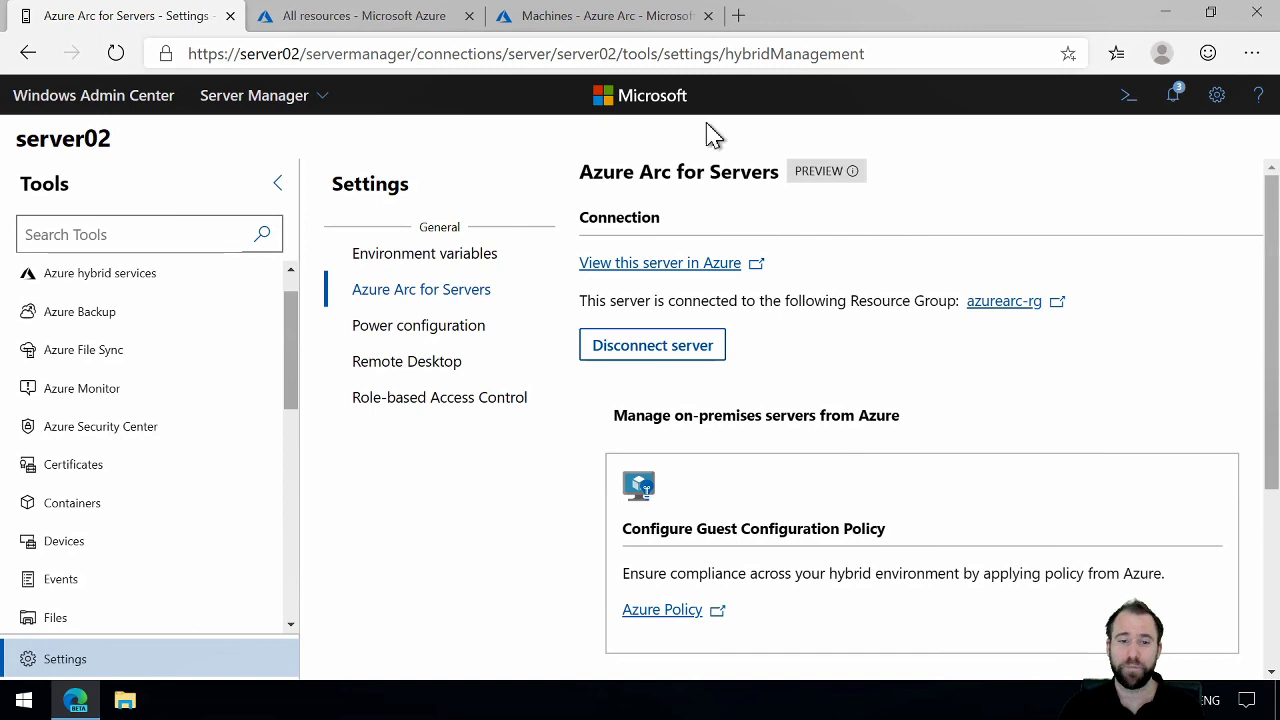
Step: Return to the Azure Arc machines list in the Azure portal and refresh it to check for Server02
left_click(620, 22)
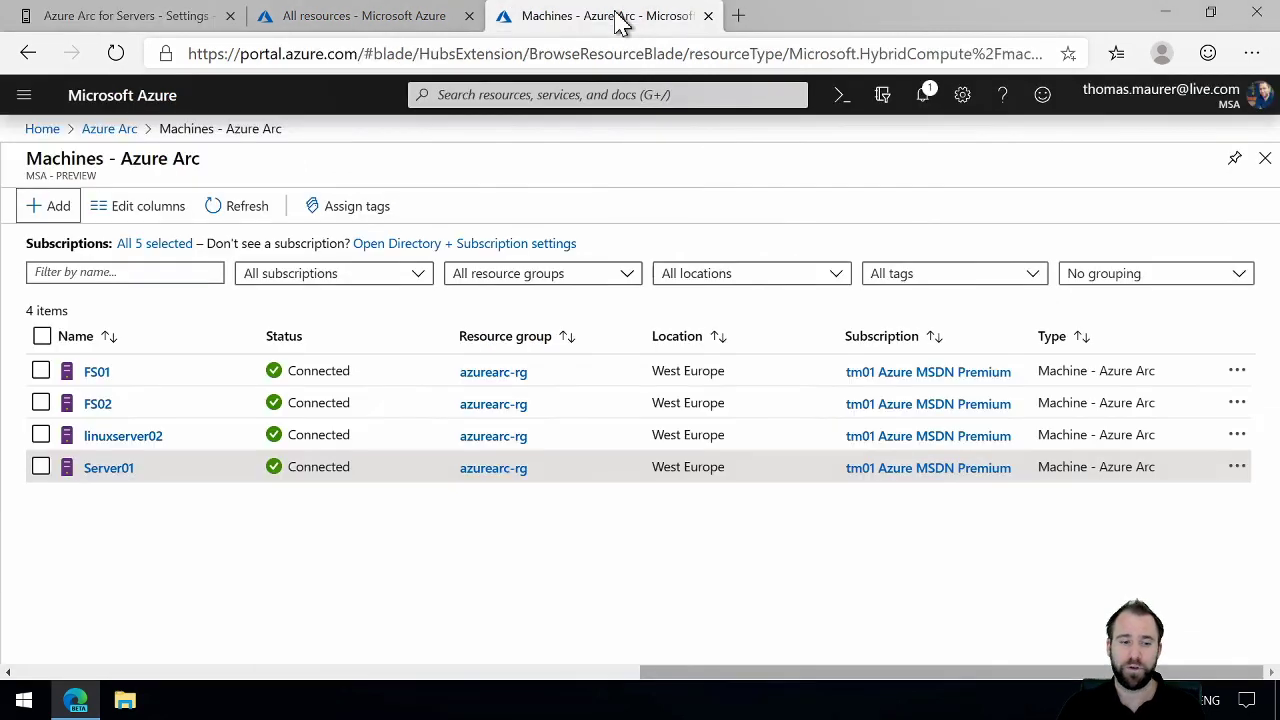
left_click(222, 208)
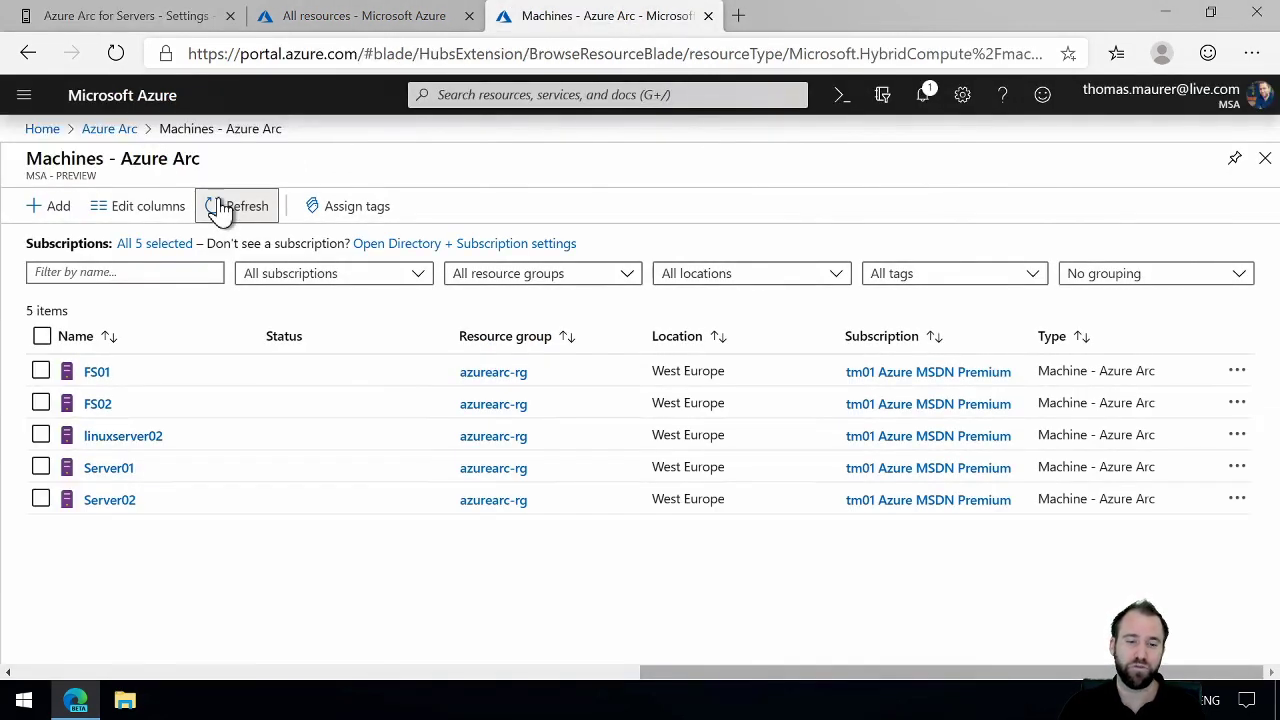